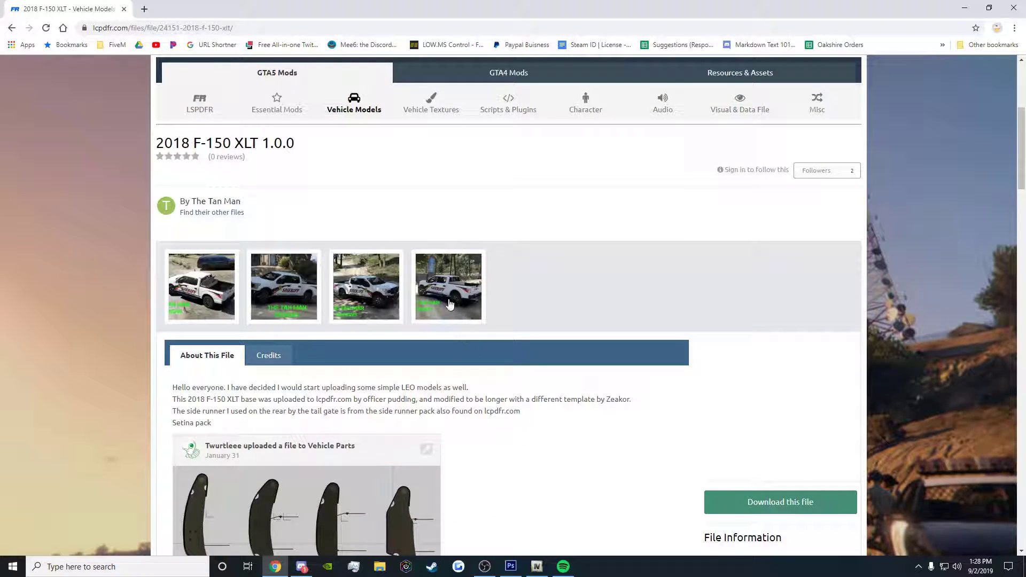
# Review the 2018 F-150 XLT mod page and download the vehicle file.
pyautogui.moveTo(240, 204); pyautogui.dragTo(190, 202)
pyautogui.scroll(3, 380, 273)
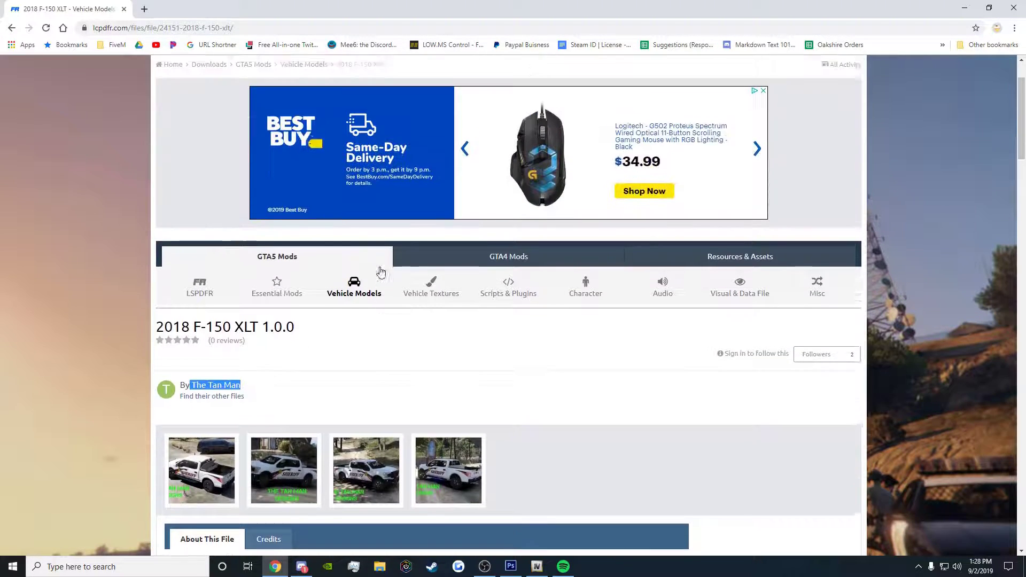
pyautogui.scroll(2, 395, 300)
pyautogui.scroll(-2, 408, 329)
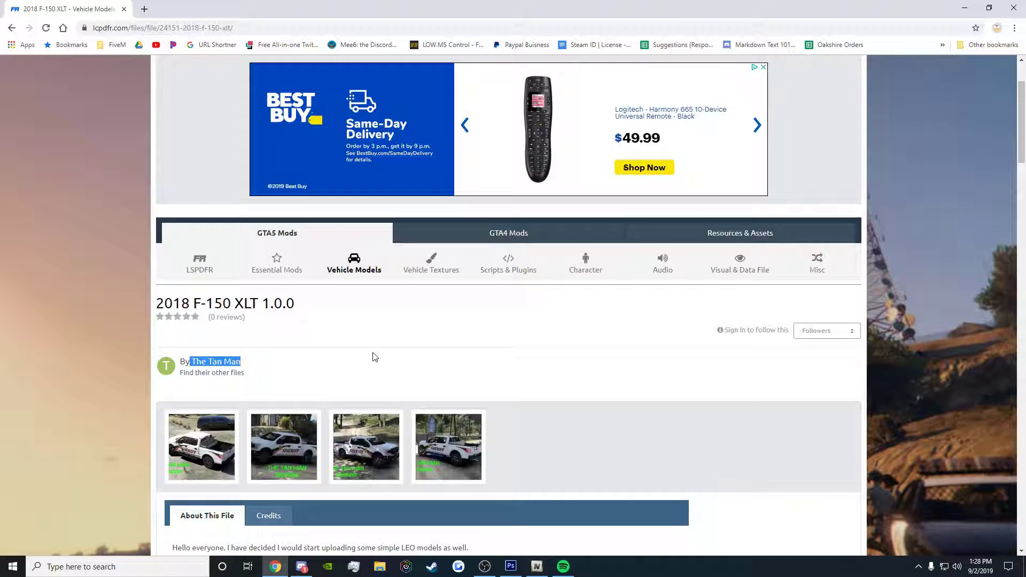
pyautogui.scroll(-4, 374, 355)
pyautogui.scroll(-3, 428, 376)
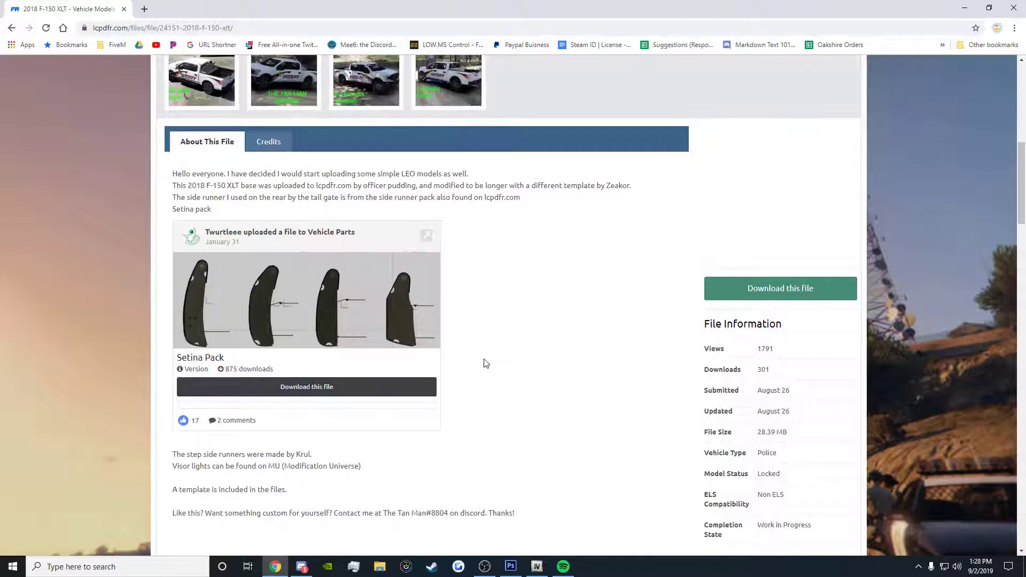
pyautogui.click(779, 299)
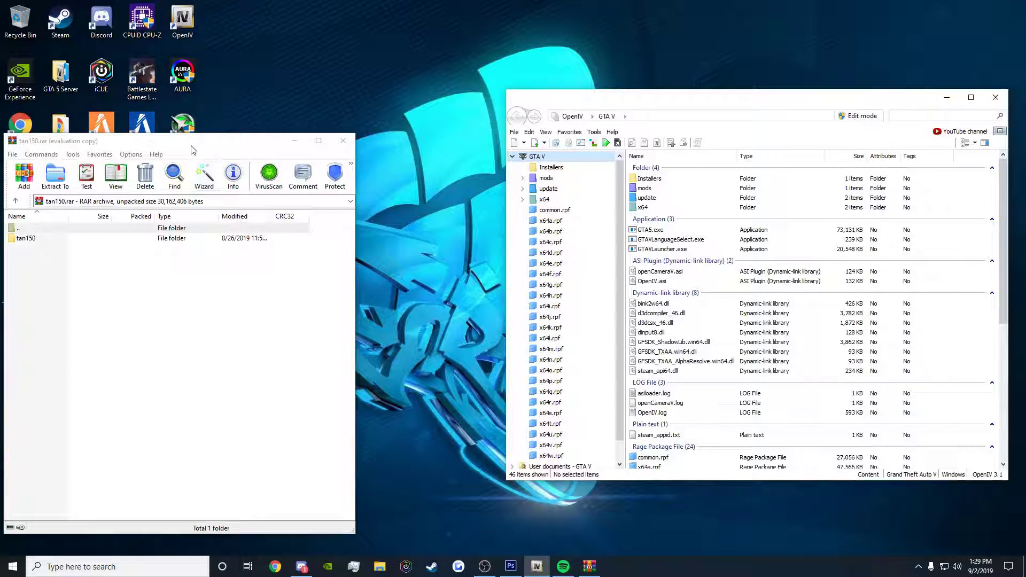
# Open the stream folder inside the tan150 folder of the downloaded archive and select all its files.
pyautogui.moveTo(193, 146); pyautogui.dragTo(211, 119)
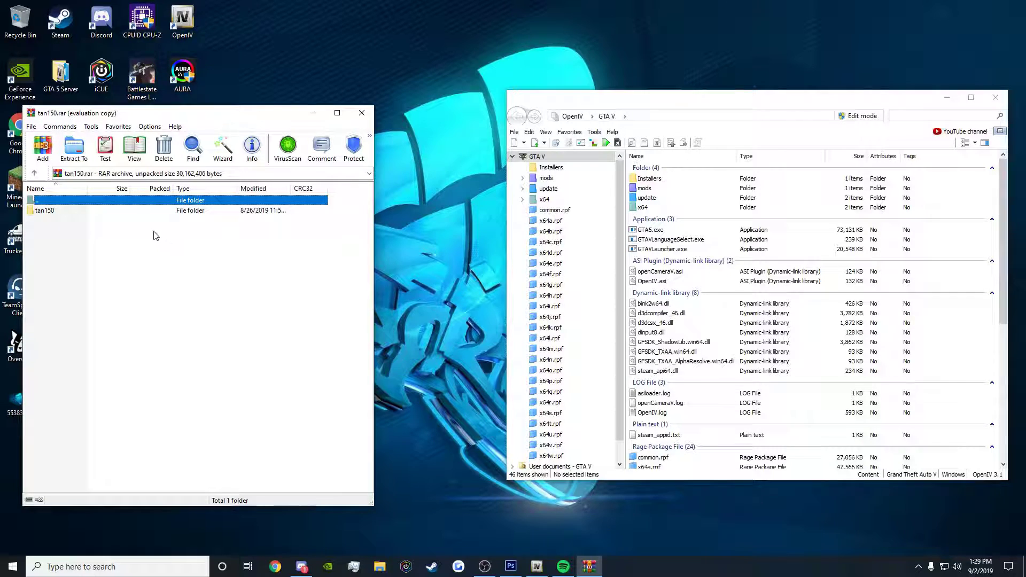
pyautogui.click(108, 211)
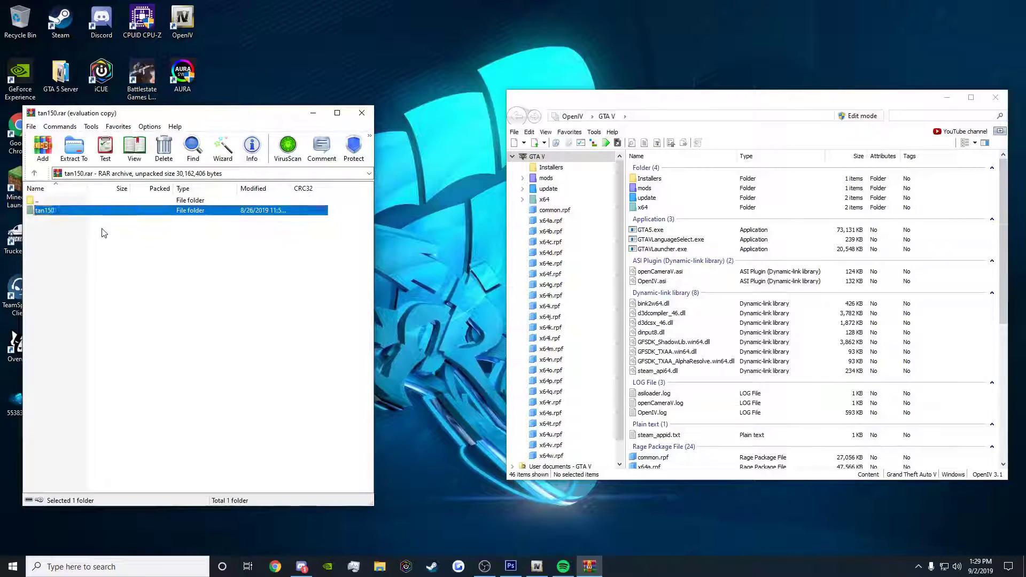
pyautogui.doubleClick(63, 210)
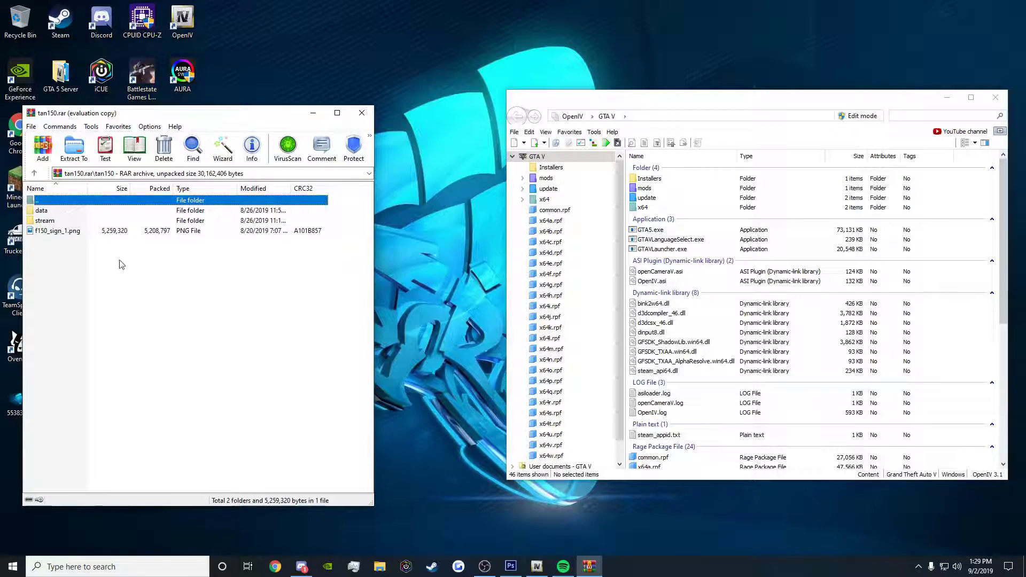
pyautogui.doubleClick(63, 221)
pyautogui.hotkey('ctrl', 'a')
# Switch to OpenIV, enable edit mode and confirm it, and place its window beside the archive.
pyautogui.moveTo(62, 214); pyautogui.dragTo(843, 295)
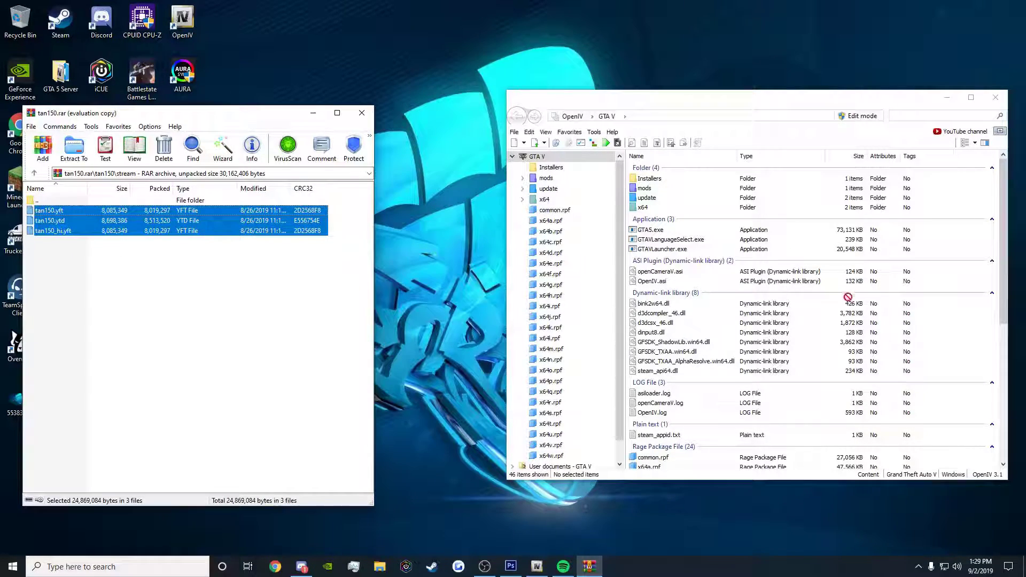
pyautogui.click(844, 119)
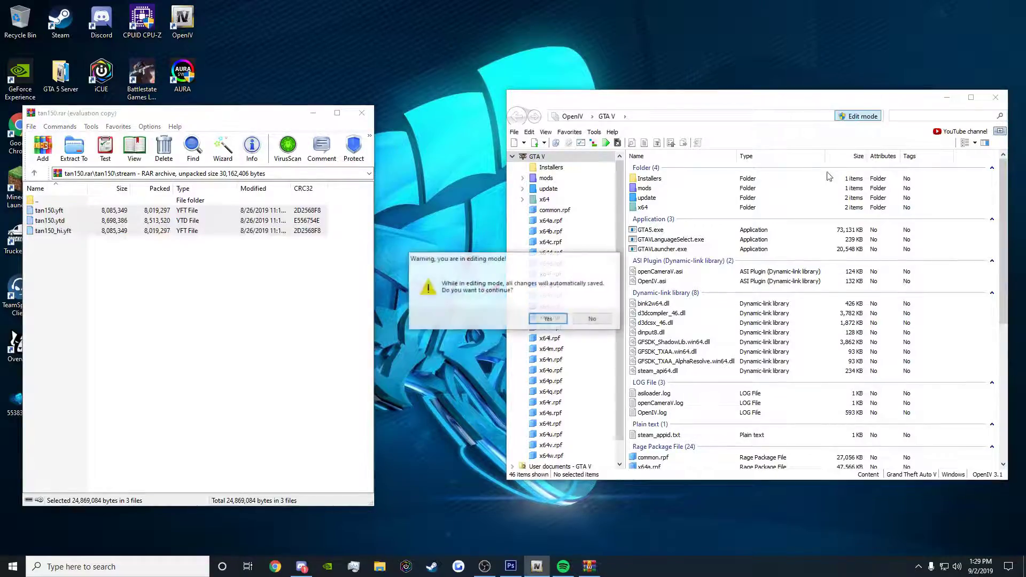
pyautogui.click(542, 323)
pyautogui.moveTo(662, 98); pyautogui.dragTo(563, 57)
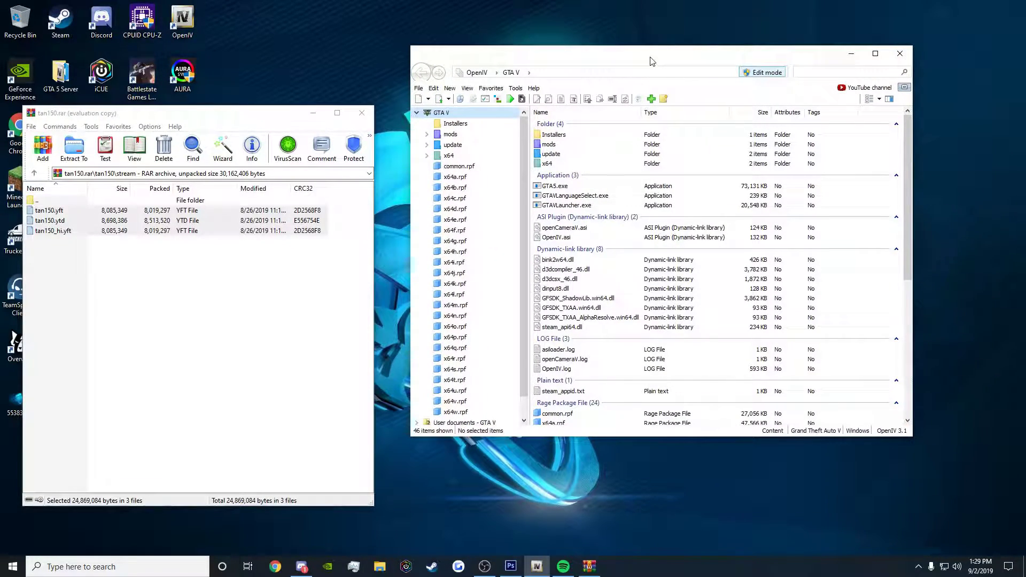
pyautogui.moveTo(649, 55); pyautogui.dragTo(694, 62)
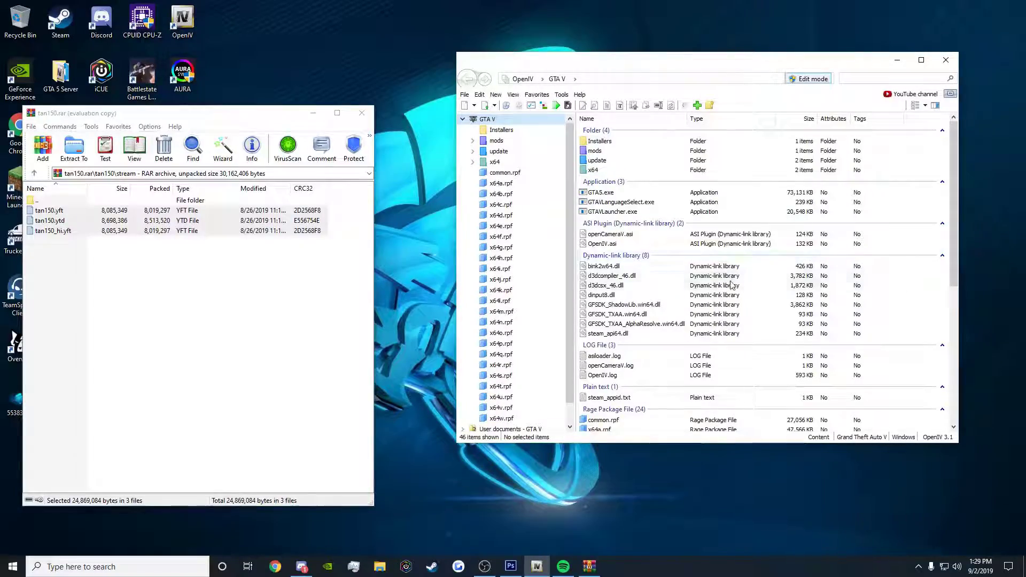
# Copy the selected tan150.yft, tan150.ytd and tan150_hi.yft files from the archive into OpenIV's GTA V root folder.
pyautogui.scroll(-8, 706, 302)
pyautogui.scroll(8, 705, 302)
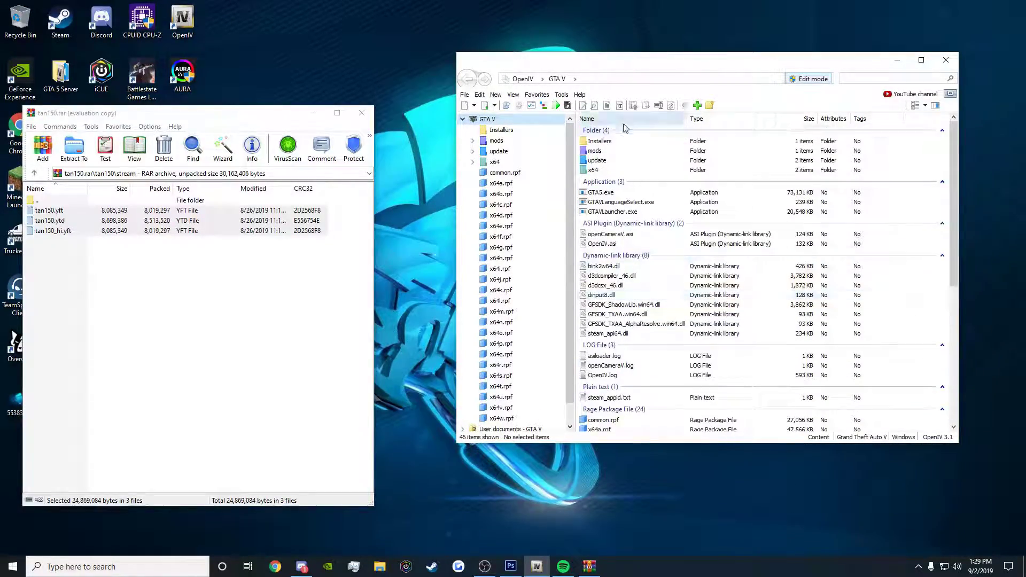
pyautogui.scroll(-6, 657, 213)
pyautogui.scroll(6, 663, 230)
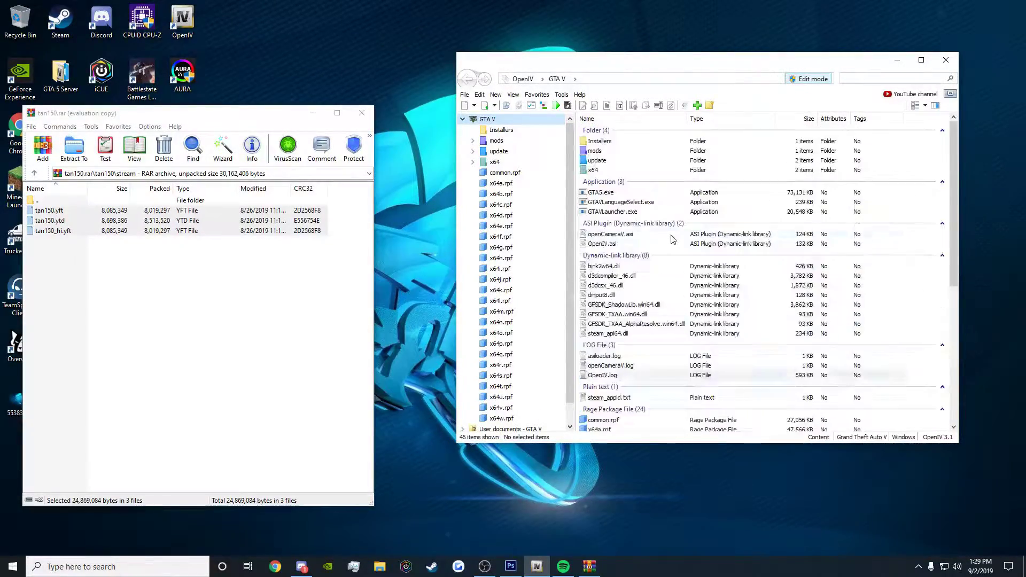
pyautogui.scroll(-6, 662, 237)
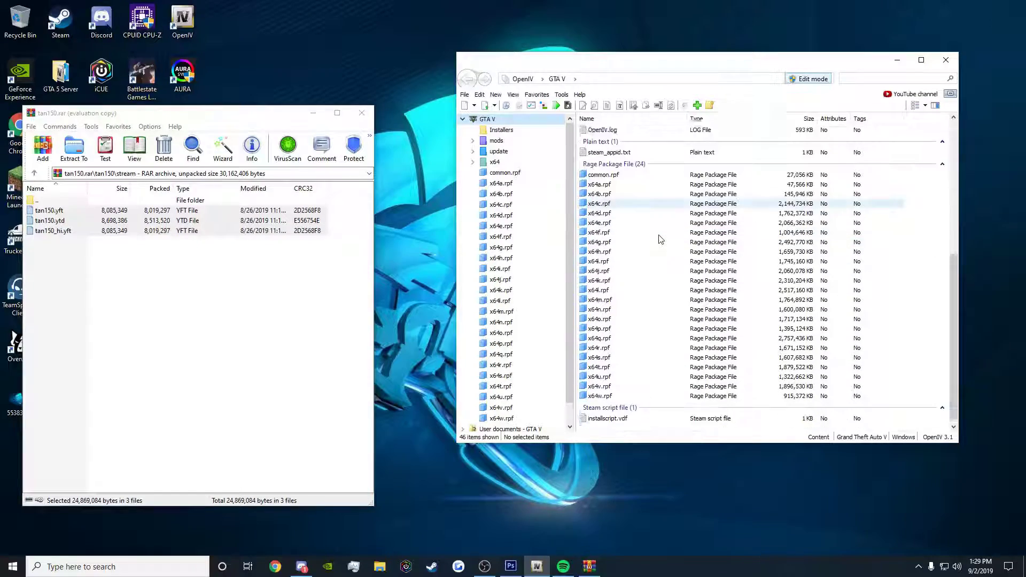
pyautogui.click(211, 256)
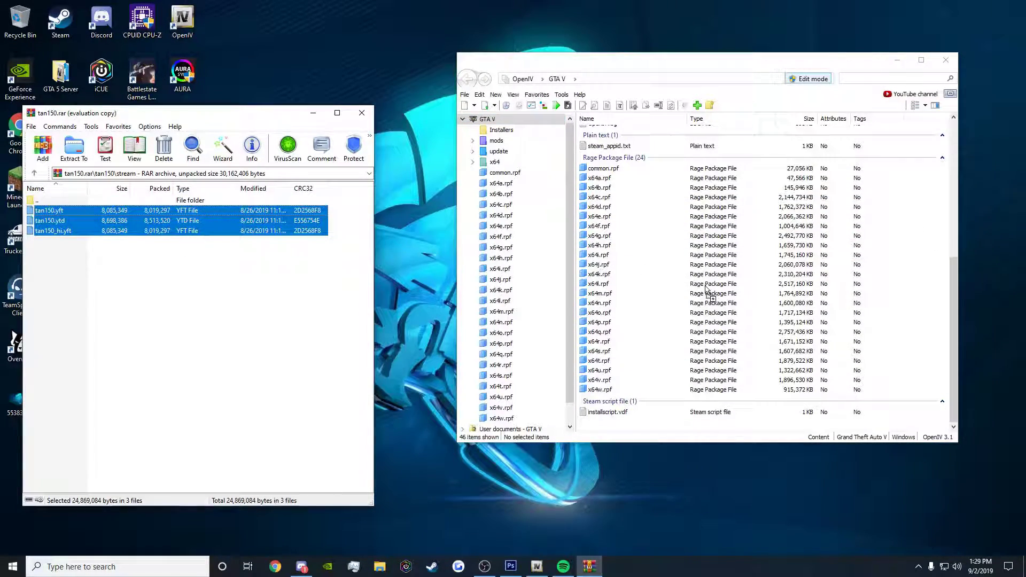
pyautogui.moveTo(734, 408); pyautogui.dragTo(738, 422)
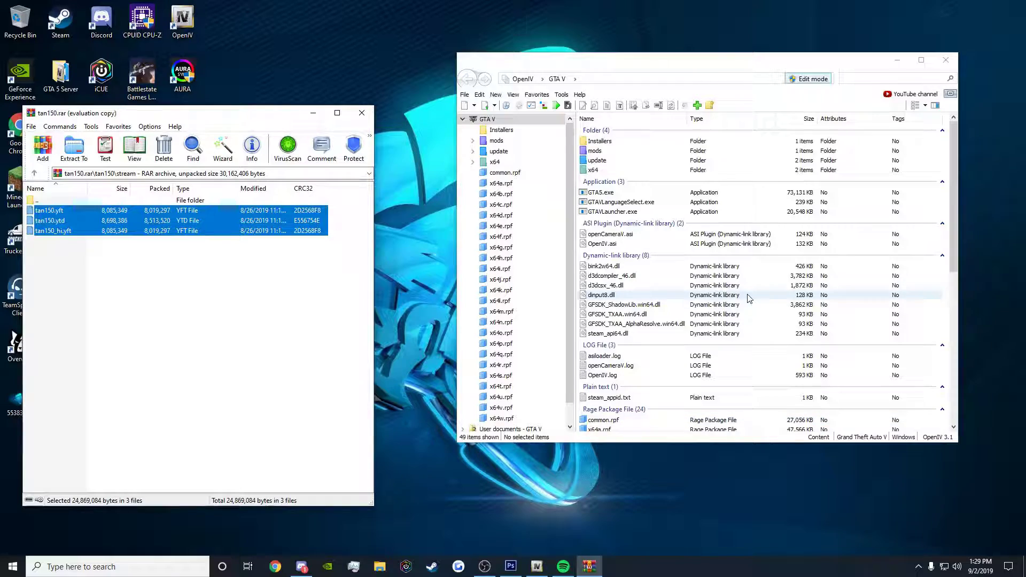
# Open the tan150.ytd texture dictionary and browse its textures to select the f150_sign_1 livery texture.
pyautogui.scroll(-3, 747, 295)
pyautogui.scroll(-8, 747, 298)
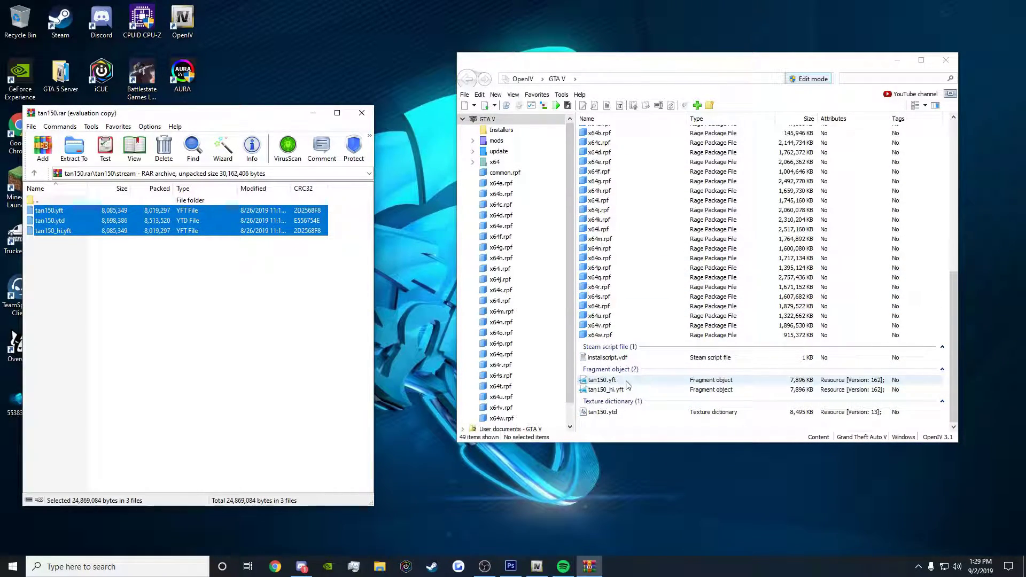
pyautogui.click(639, 414)
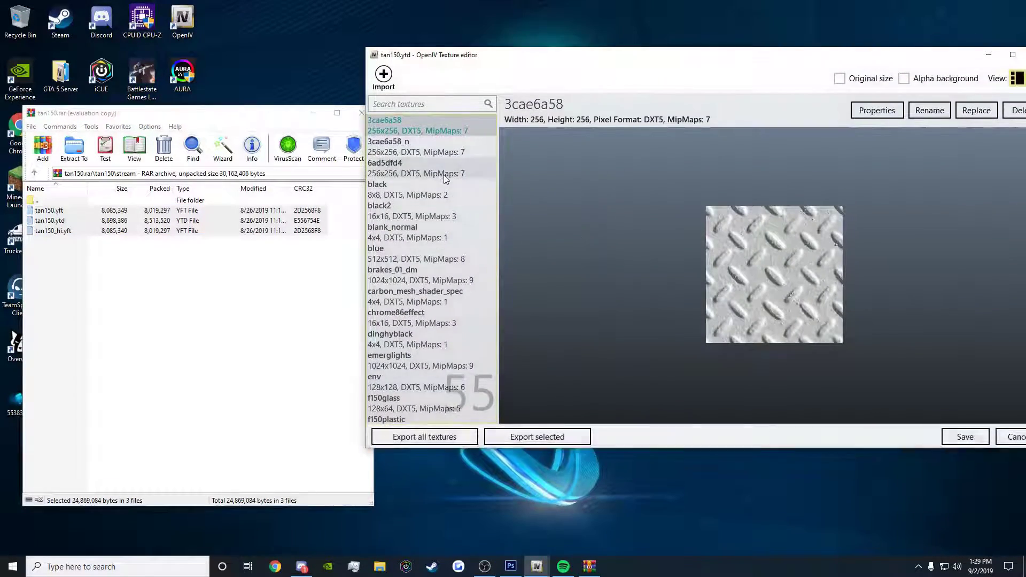
pyautogui.click(451, 166)
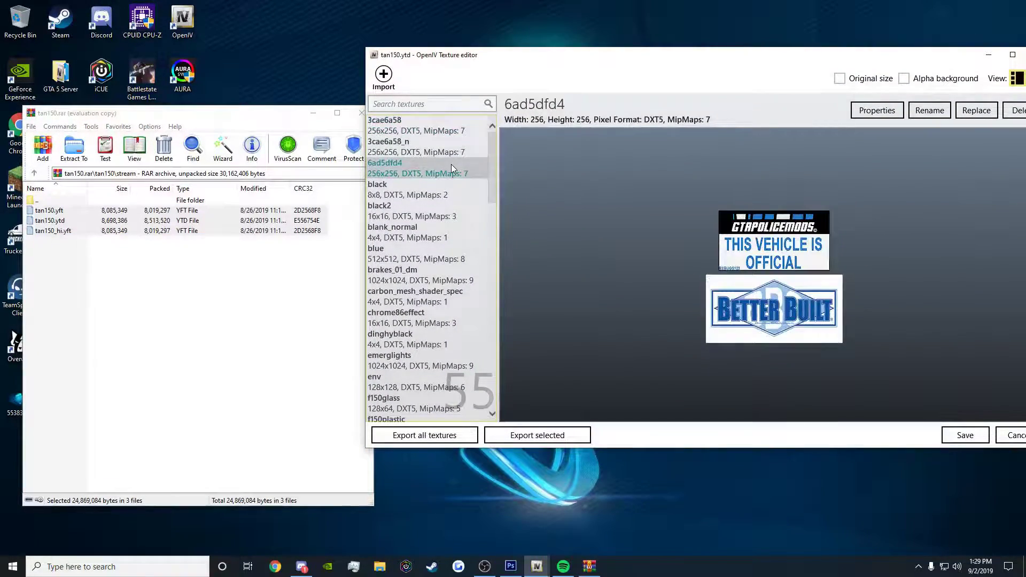
pyautogui.press('Down')
pyautogui.press('Down')
pyautogui.press('Down')
pyautogui.press('Down')
pyautogui.press('Down')
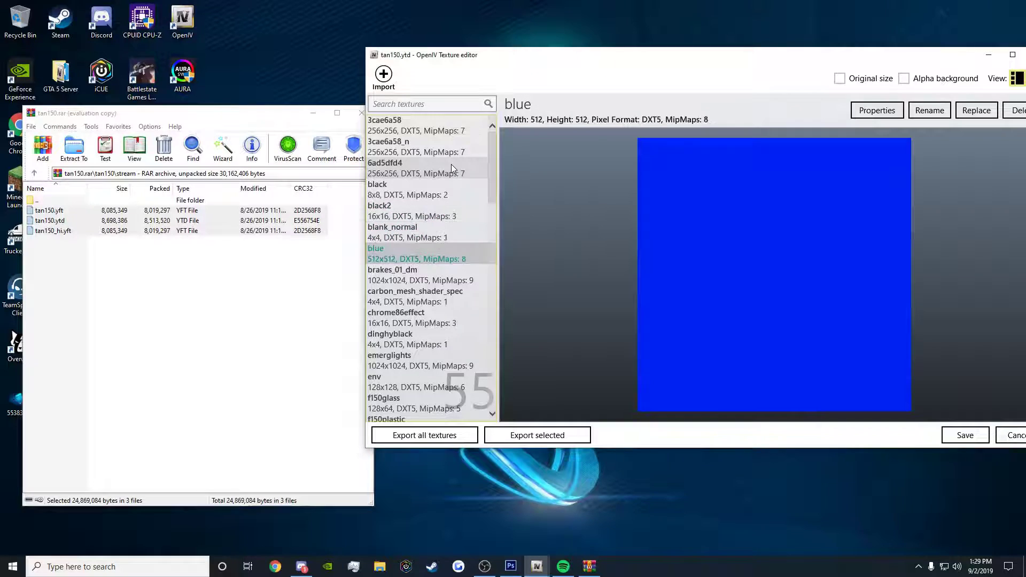
pyautogui.press('Down')
pyautogui.press('Down')
pyautogui.press('Down')
pyautogui.press('Down')
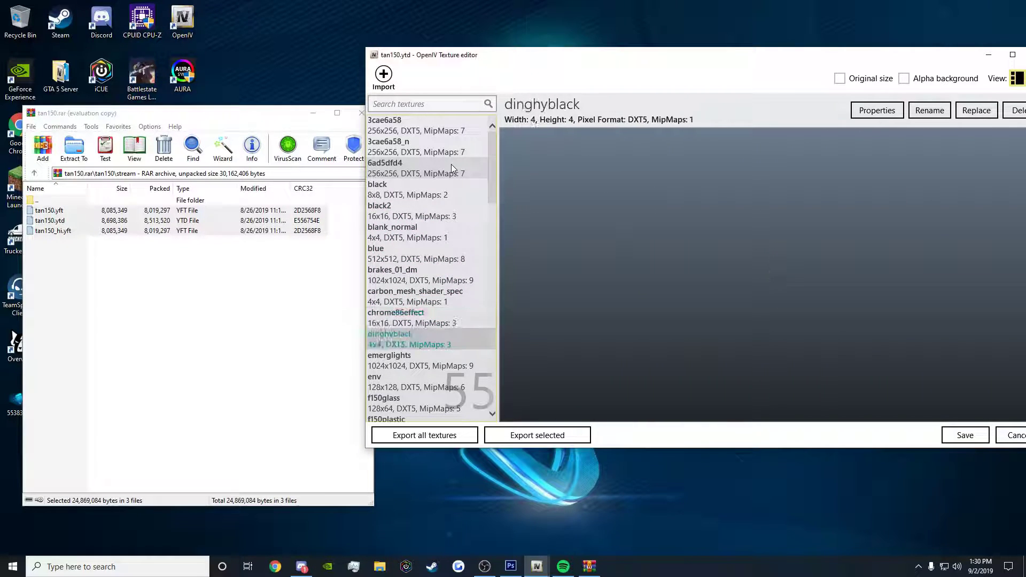
pyautogui.press('Down')
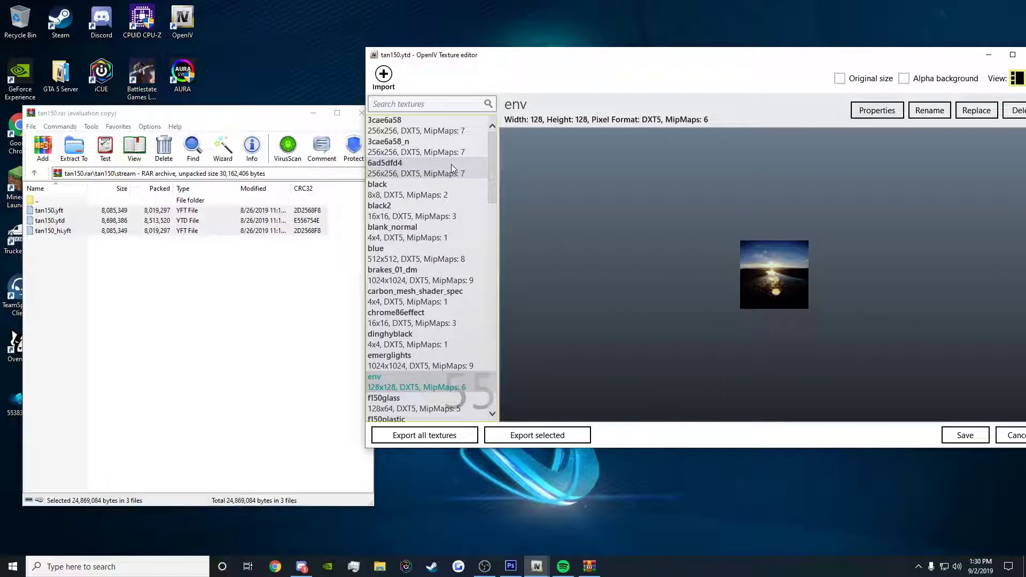
pyautogui.press('Up')
pyautogui.press('Down')
pyautogui.press('Down')
pyautogui.press('Down')
pyautogui.press('Down')
pyautogui.press('Down')
pyautogui.press('Down')
pyautogui.press('Down')
pyautogui.press('Down')
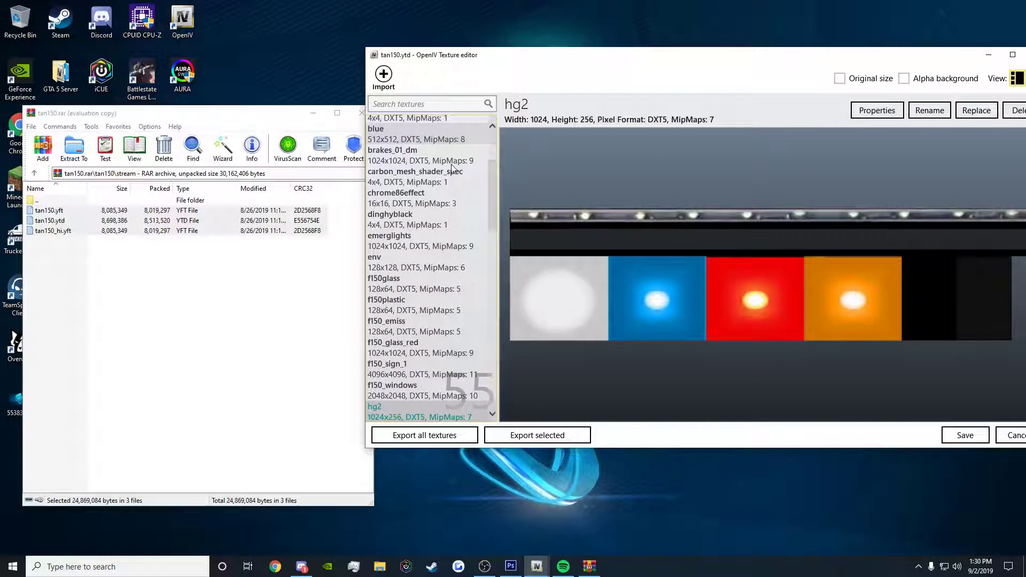
pyautogui.press('Up')
pyautogui.press('Up')
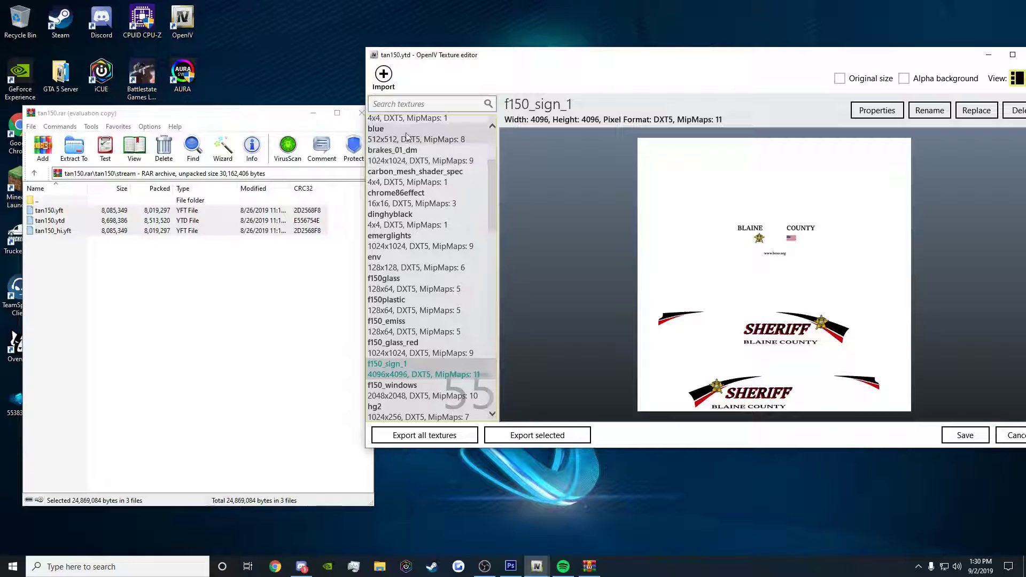
# Export the f150_sign_1 texture to the Desktop as a DDS file and close the texture editor.
pyautogui.moveTo(489, 55); pyautogui.dragTo(357, 36)
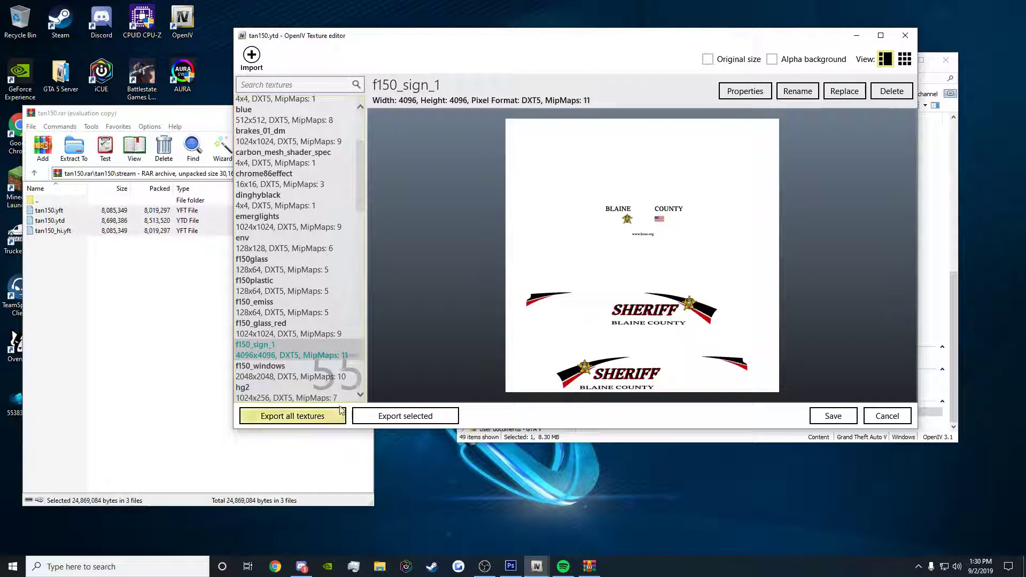
pyautogui.click(378, 416)
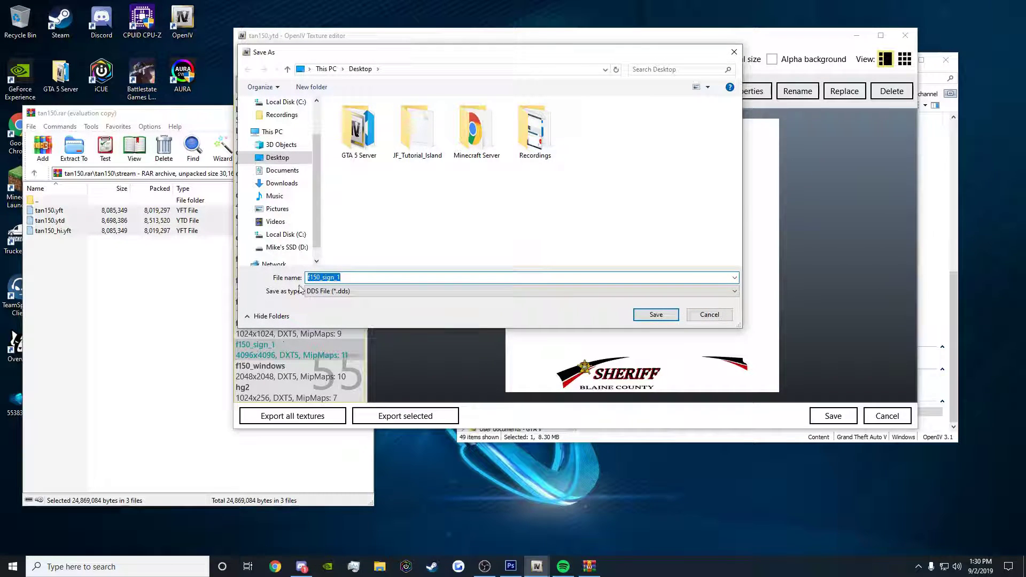
pyautogui.click(282, 159)
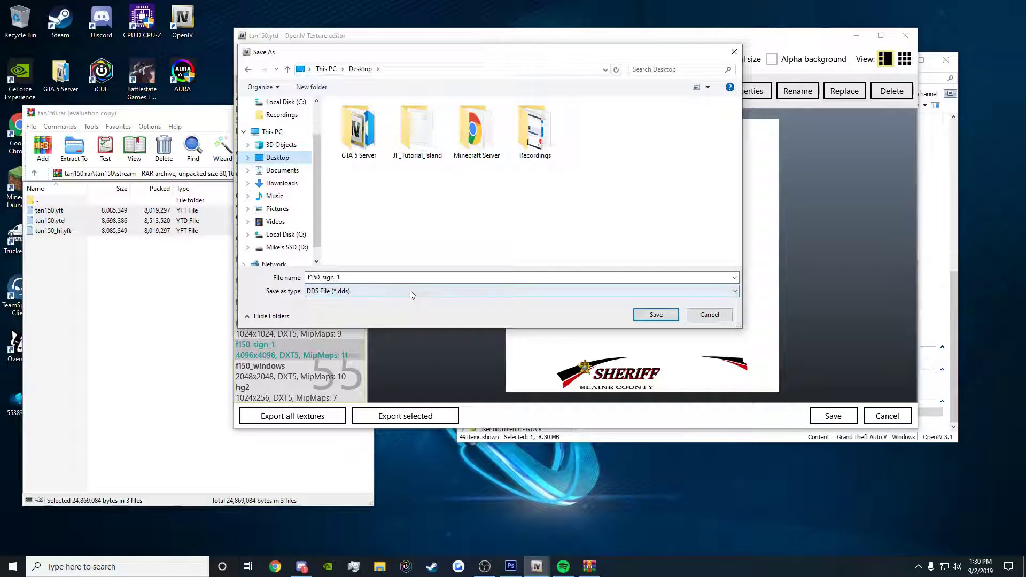
pyautogui.click(657, 315)
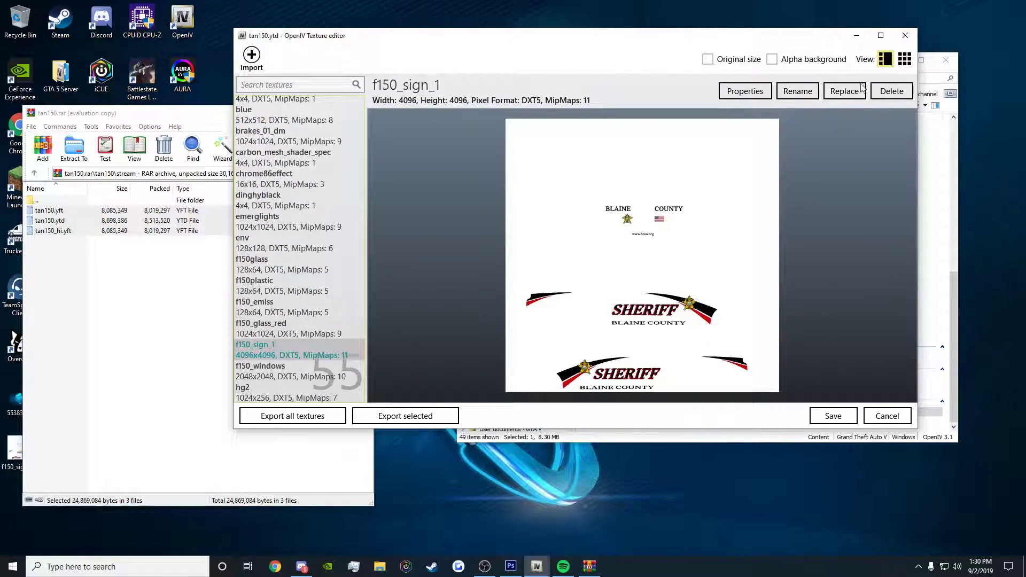
pyautogui.click(906, 36)
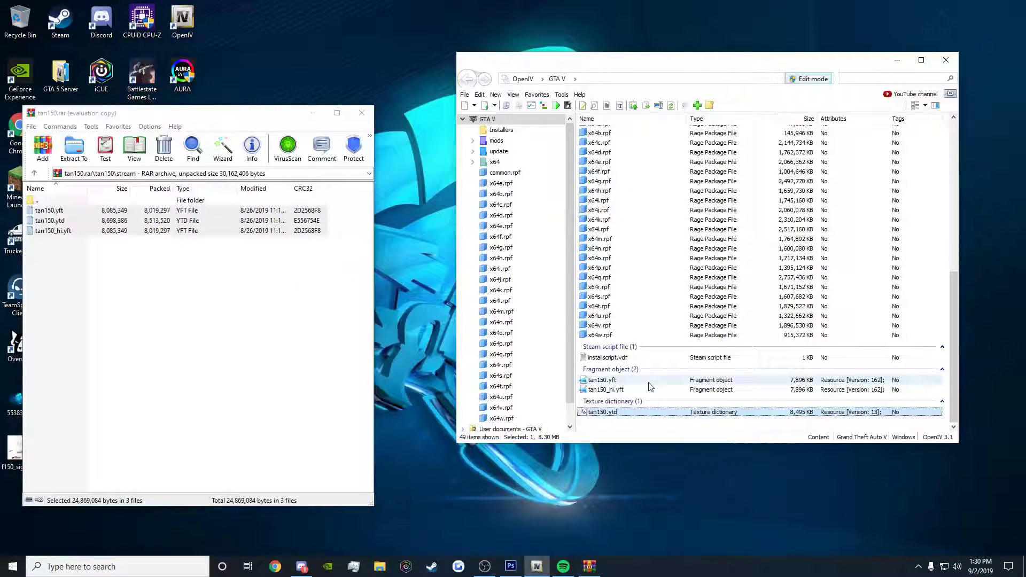
# Open tan150.yft in the model viewer, inspect the livery on both sides of the truck, and close the viewer.
pyautogui.click(652, 381)
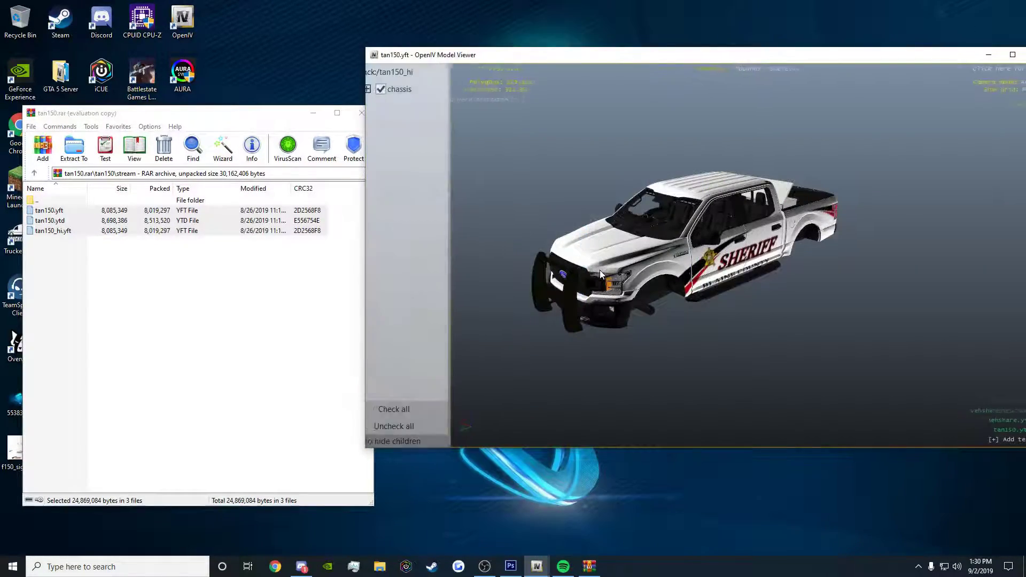
pyautogui.moveTo(615, 244); pyautogui.dragTo(974, 207)
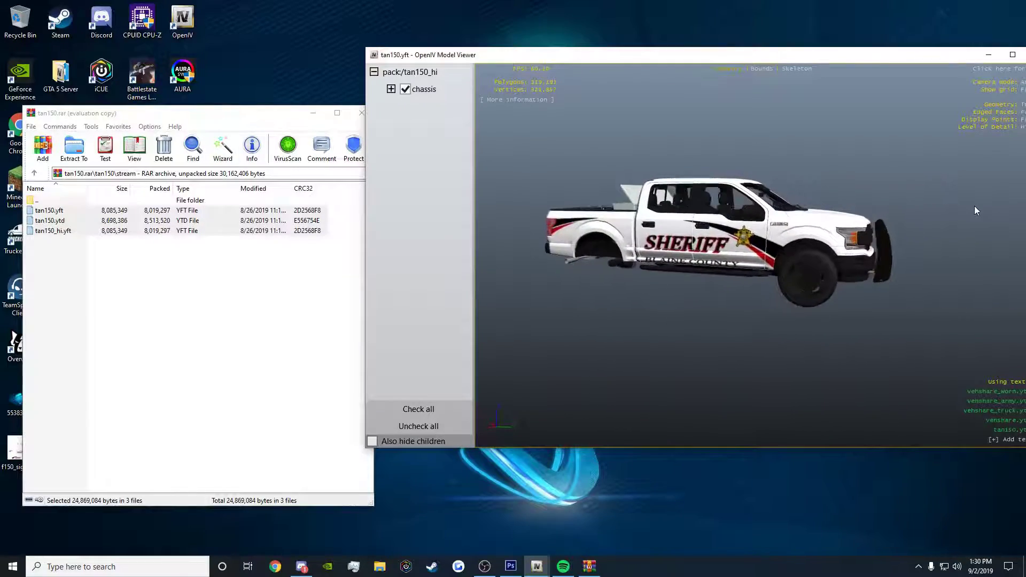
pyautogui.scroll(5, 713, 252)
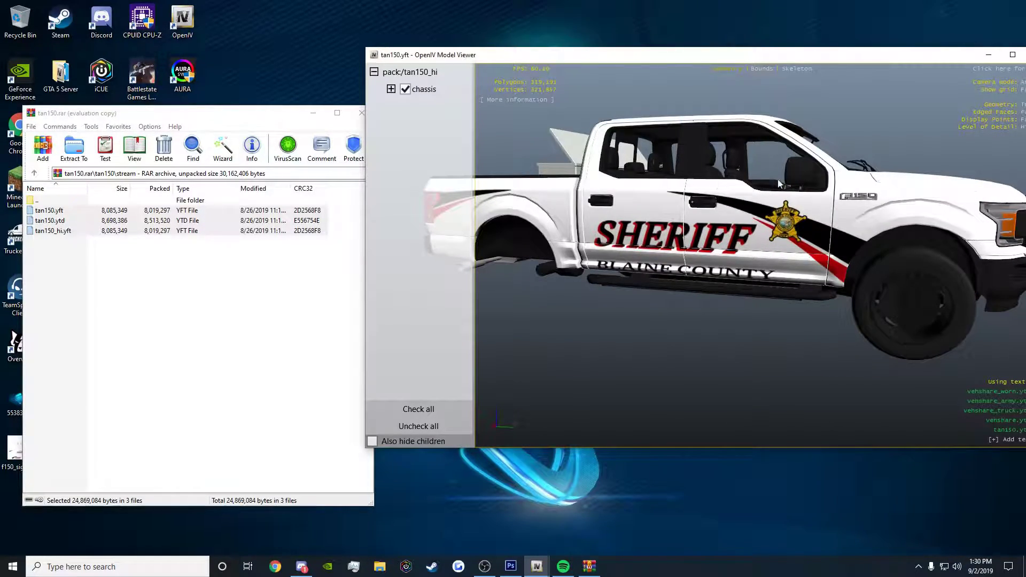
pyautogui.moveTo(856, 225); pyautogui.dragTo(748, 171)
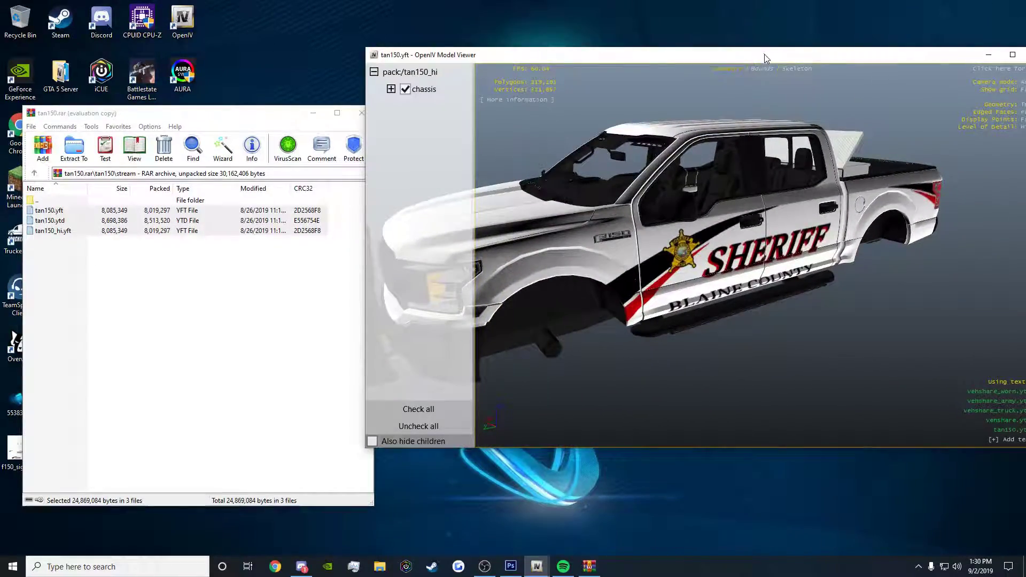
pyautogui.moveTo(766, 58); pyautogui.dragTo(668, 52)
pyautogui.click(936, 52)
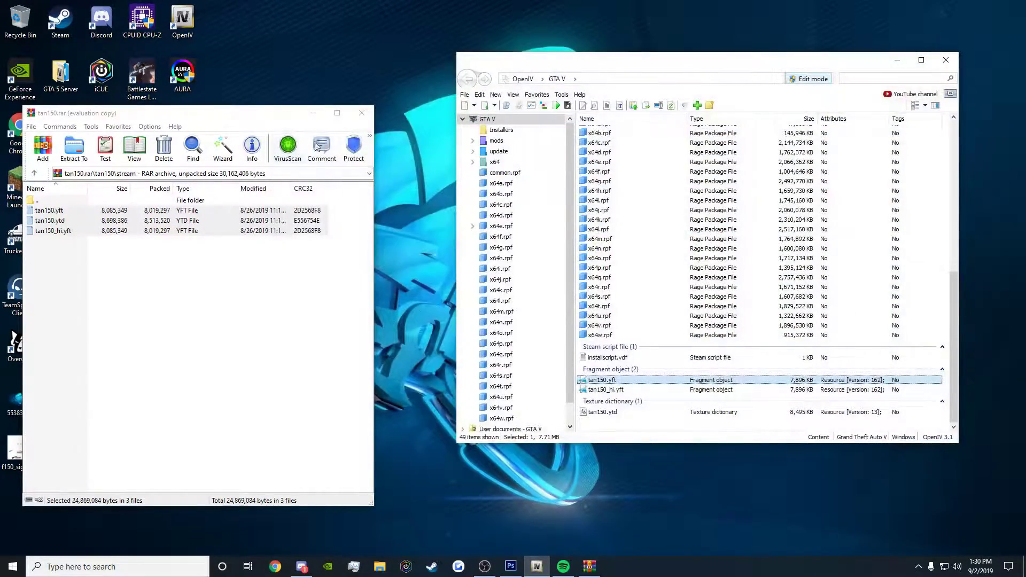
# Move the archive window aside, select the exported f150_sign_1.dds on the Desktop, and switch to Photoshop.
pyautogui.moveTo(215, 122); pyautogui.dragTo(424, 79)
pyautogui.click(28, 454)
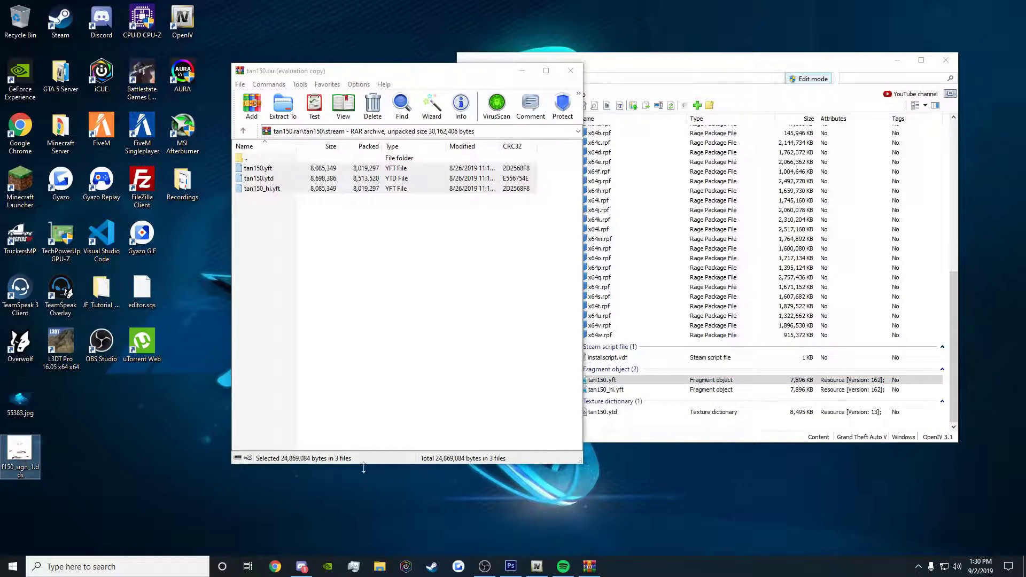
pyautogui.moveTo(510, 566)
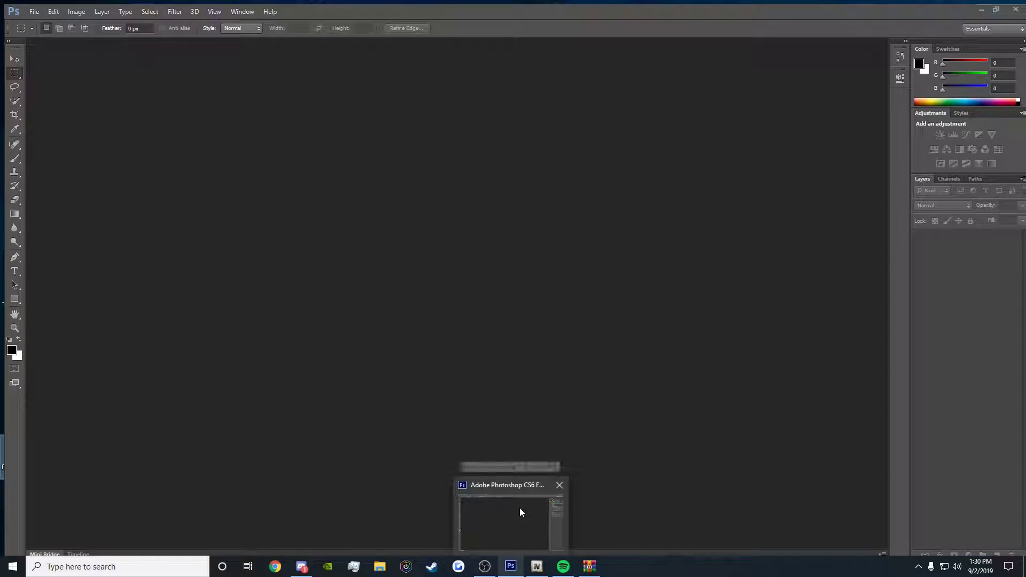
pyautogui.click(522, 513)
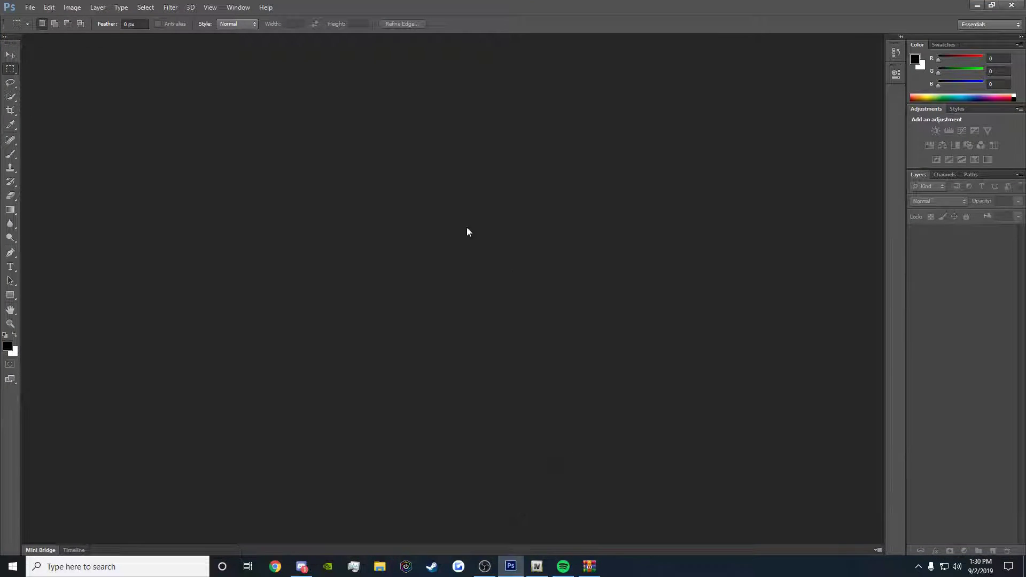
# Try to open f150_sign_1.dds from the Desktop in Photoshop.
pyautogui.click(28, 7)
pyautogui.click(33, 28)
pyautogui.click(387, 187)
pyautogui.scroll(-5, 505, 209)
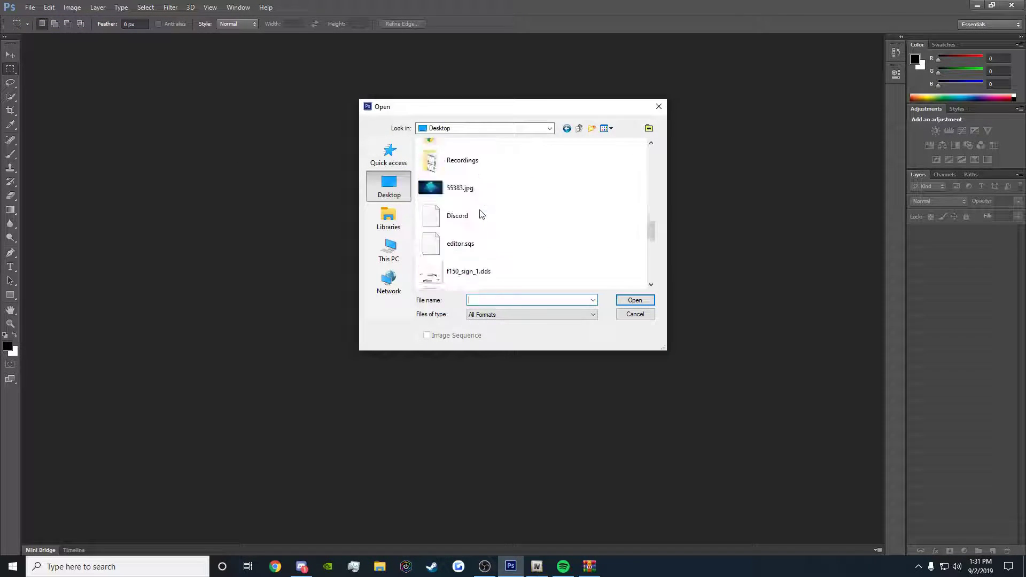
pyautogui.scroll(-2, 508, 223)
pyautogui.scroll(2, 511, 227)
pyautogui.scroll(-1, 486, 271)
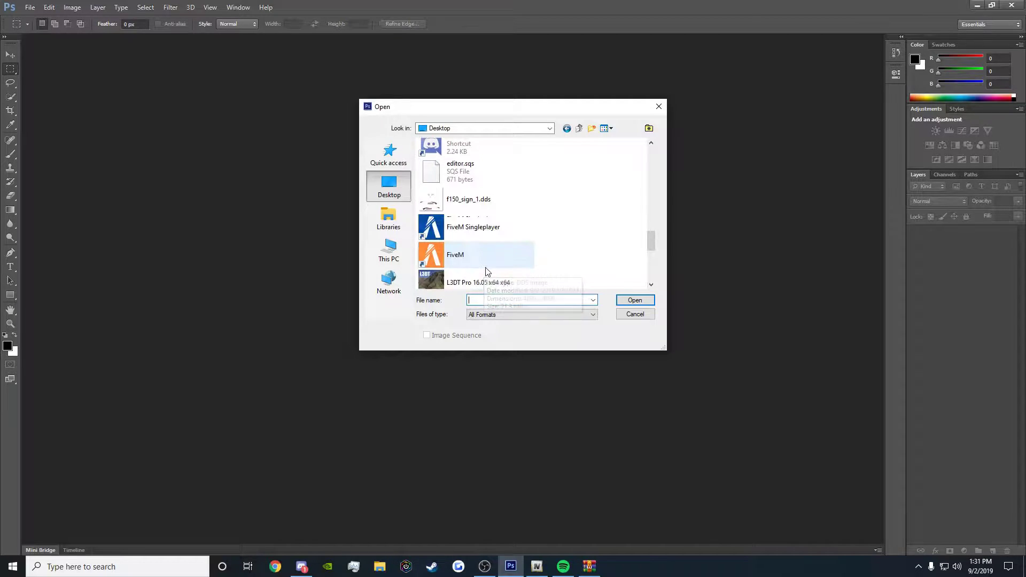
pyautogui.doubleClick(491, 202)
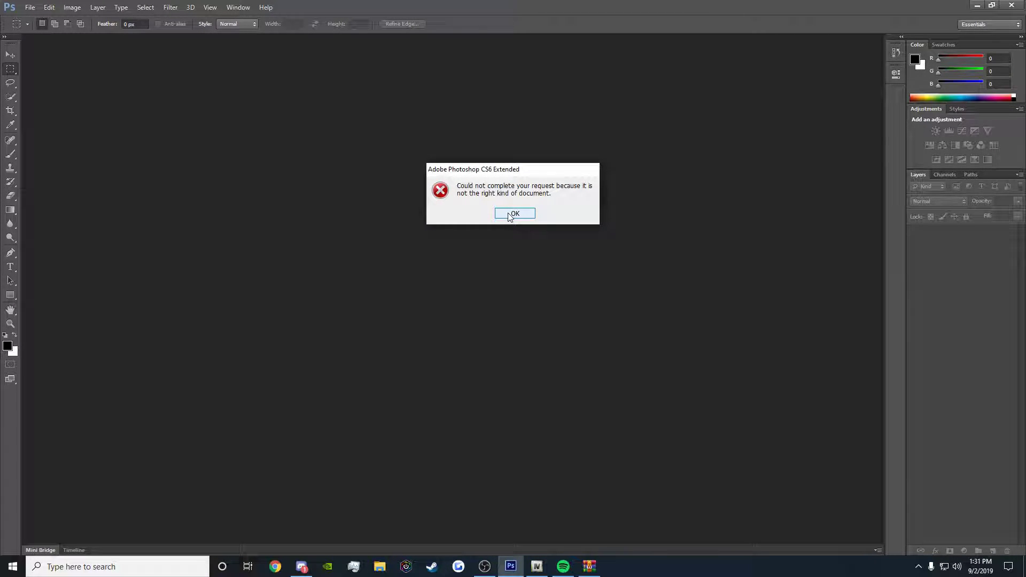
pyautogui.click(510, 215)
# Switch to OpenIV, reopen tan150.ytd, and export the f150_sign_1 texture to the Desktop as a JPEG image.
pyautogui.click(537, 568)
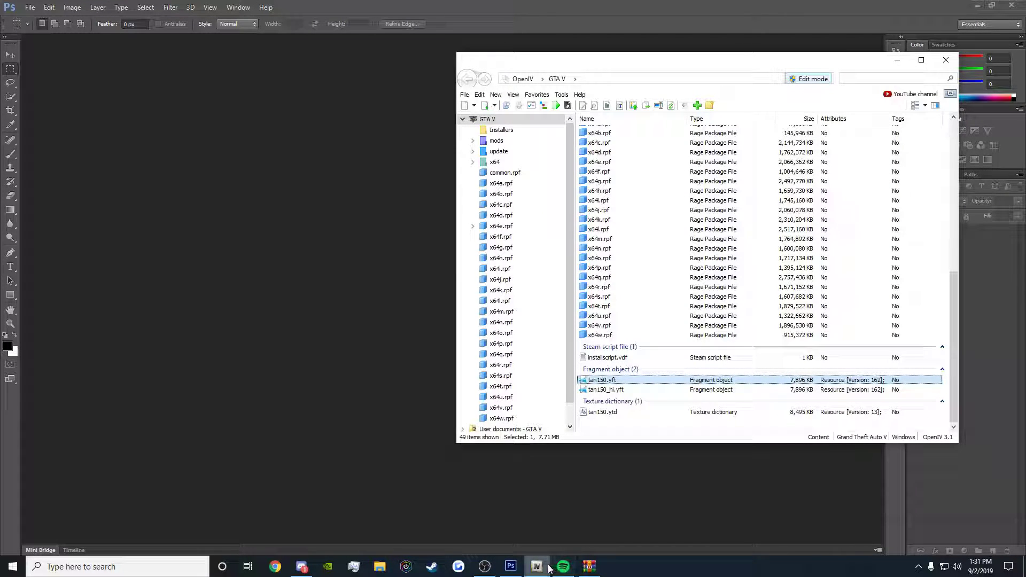
pyautogui.doubleClick(610, 412)
pyautogui.scroll(-5, 429, 244)
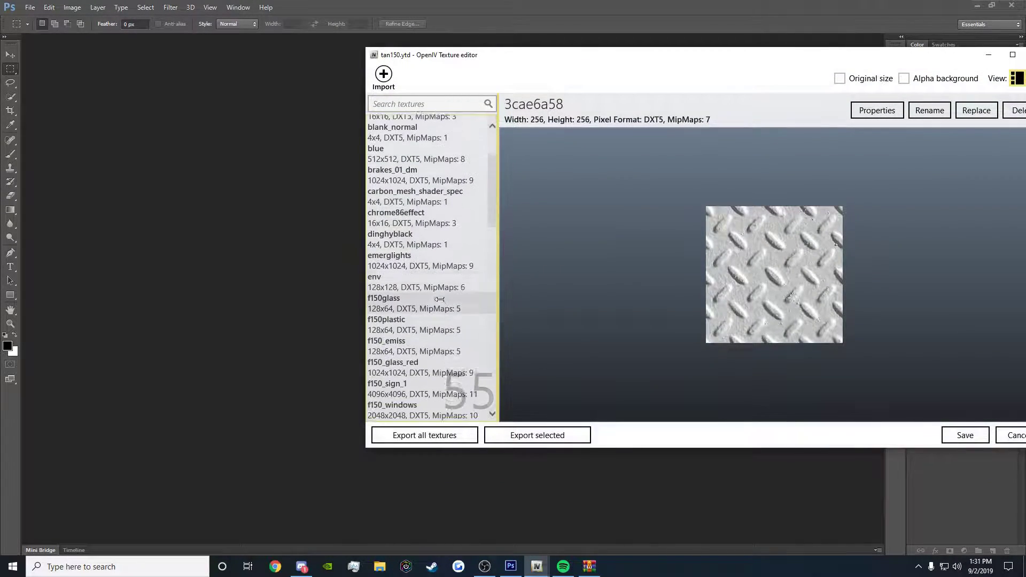
pyautogui.click(411, 280)
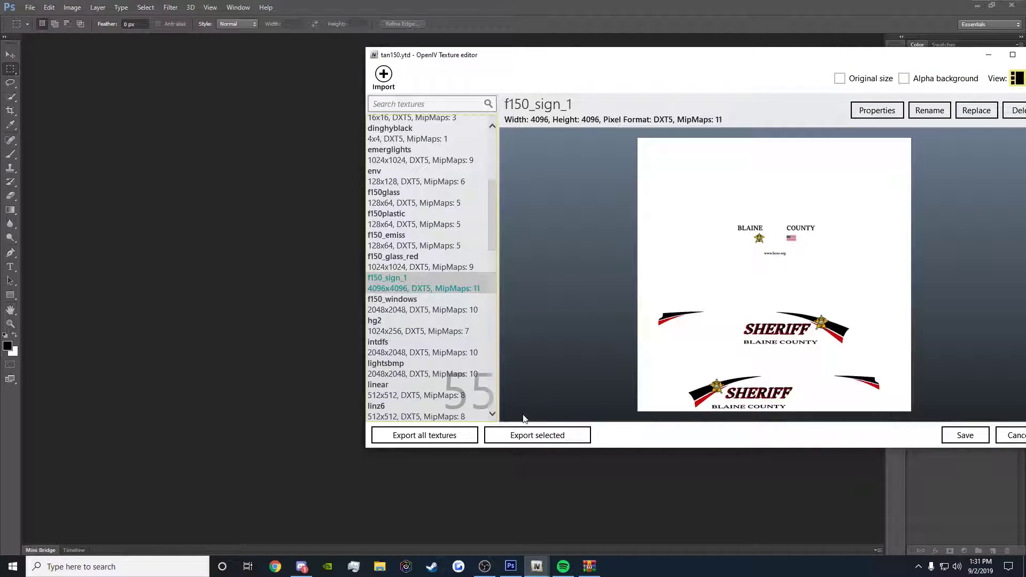
pyautogui.click(535, 435)
pyautogui.click(465, 315)
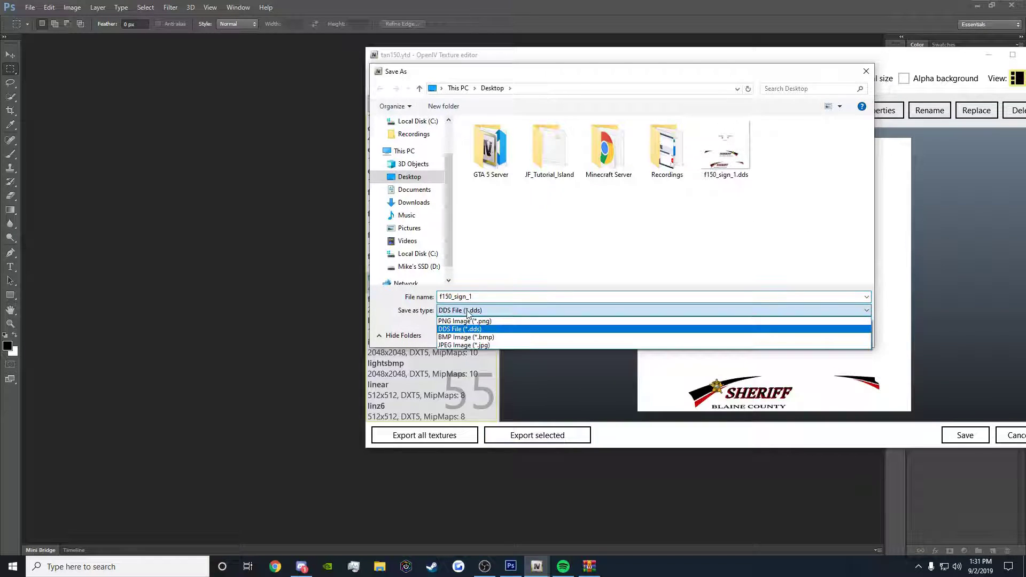
pyautogui.click(465, 335)
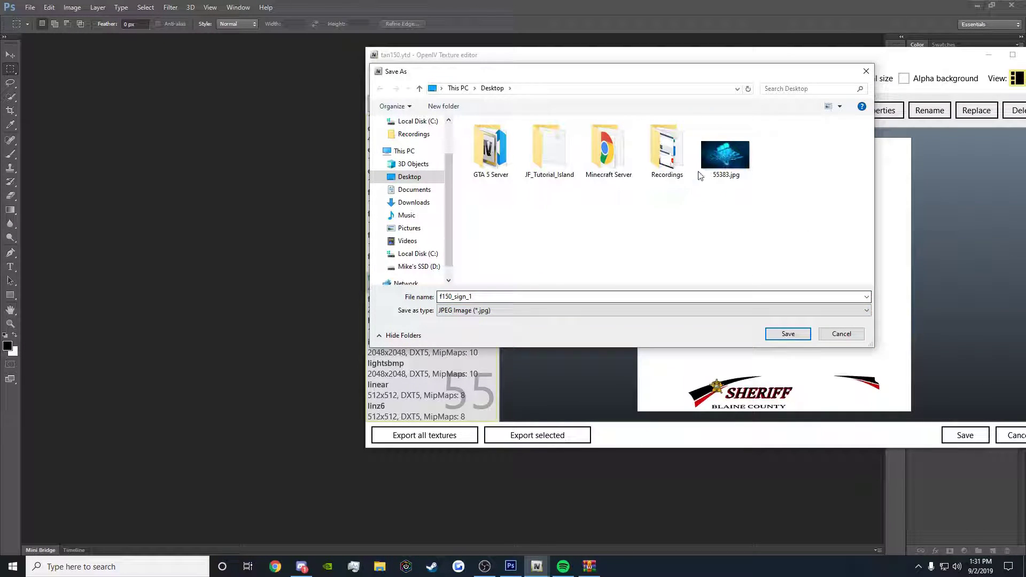
pyautogui.click(788, 334)
# Move the texture editor fully into view, check the alpha background and original size display options, and close the editor.
pyautogui.moveTo(983, 48); pyautogui.dragTo(792, 51)
pyautogui.click(733, 81)
pyautogui.click(733, 81)
pyautogui.click(649, 82)
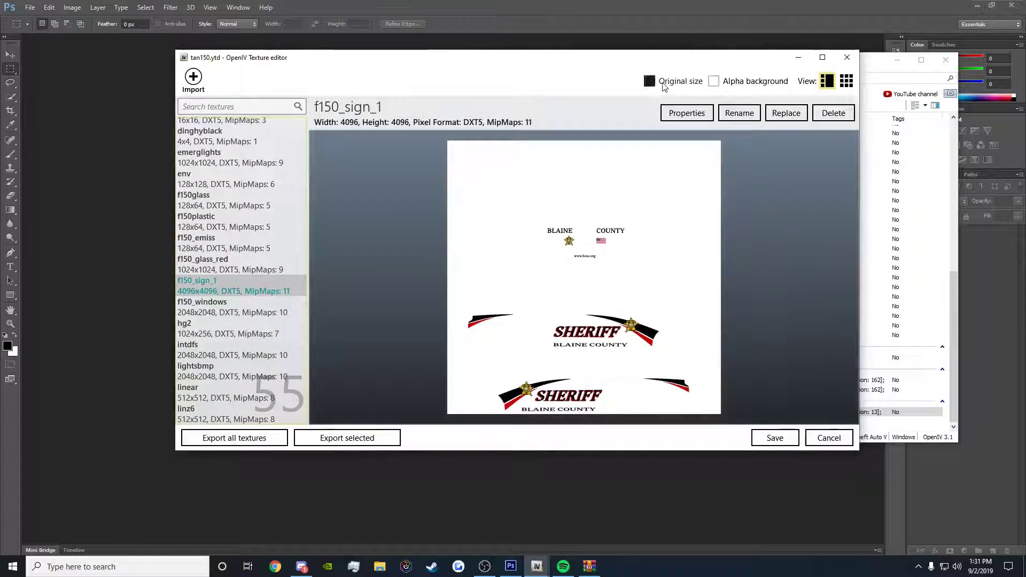
pyautogui.click(649, 81)
pyautogui.click(851, 52)
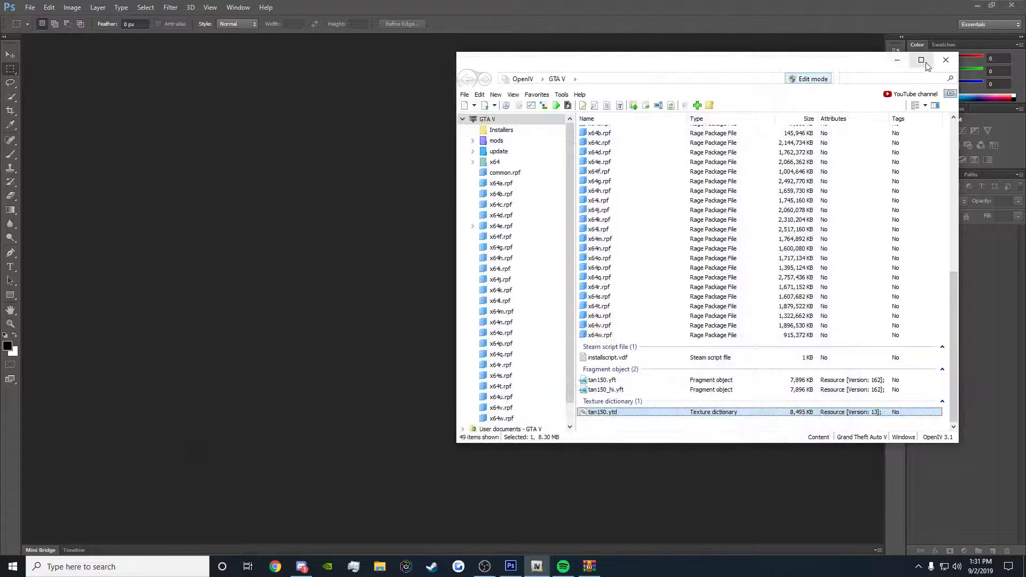
# Return to Photoshop, delete f150_sign_1.dds from the Desktop while browsing for files, and open f150_sign_1.jpg.
pyautogui.click(140, 65)
pyautogui.click(27, 8)
pyautogui.click(43, 29)
pyautogui.scroll(-1, 575, 233)
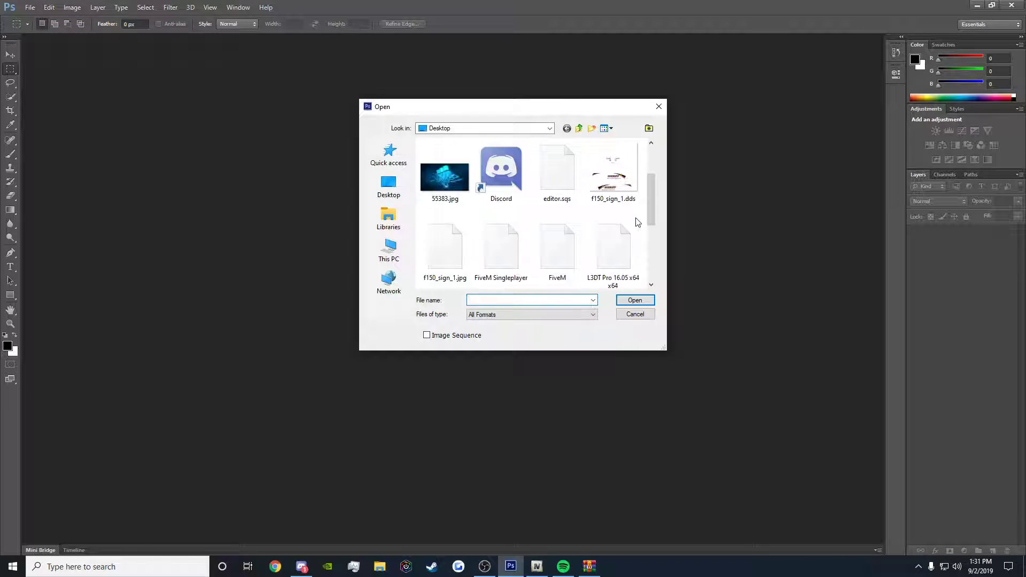
pyautogui.click(609, 171)
pyautogui.rightClick(607, 175)
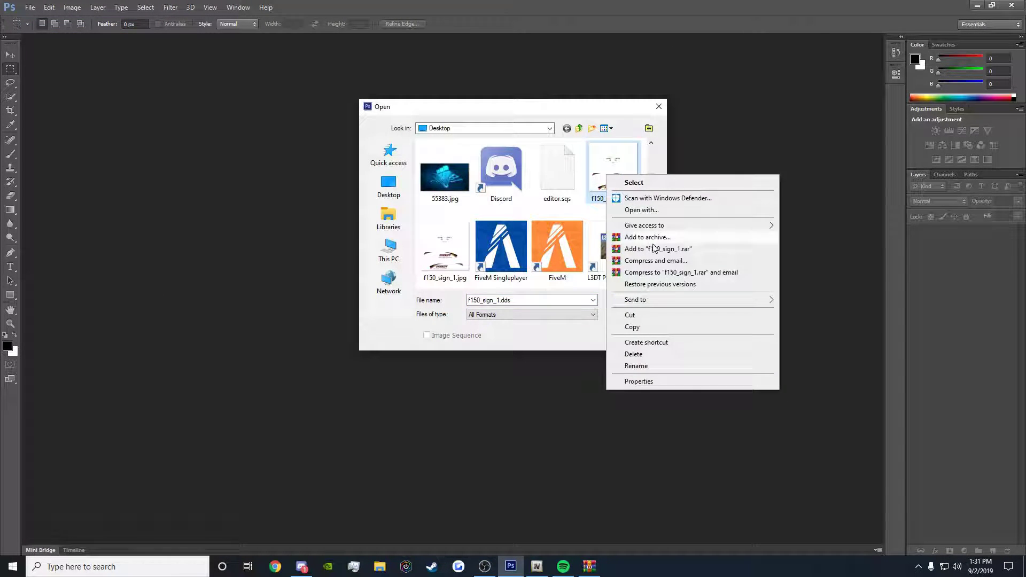
pyautogui.click(657, 354)
pyautogui.doubleClick(605, 182)
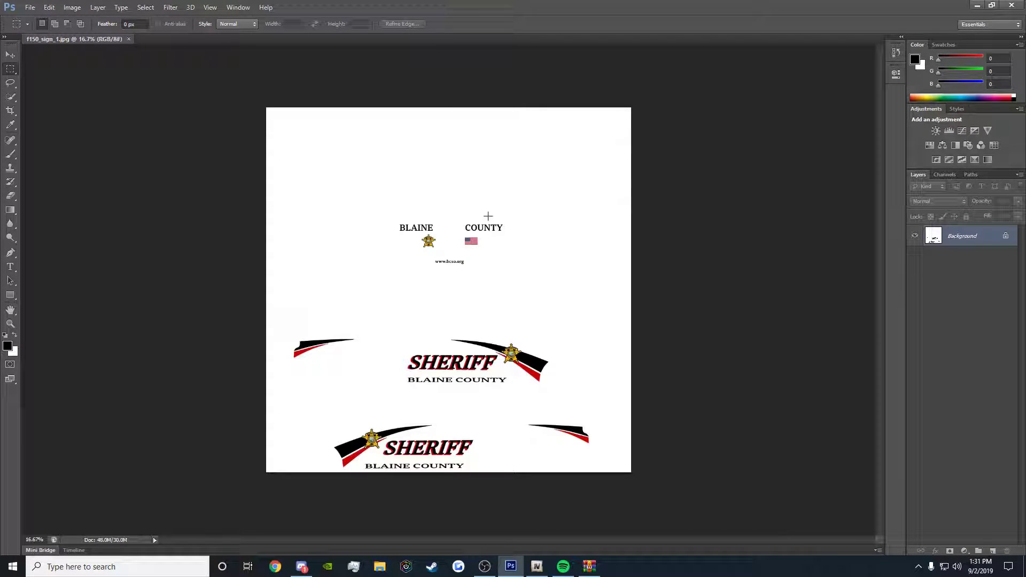
# Convert the locked Background of the livery image into an editable layer named Layer 0.
pyautogui.rightClick(941, 233)
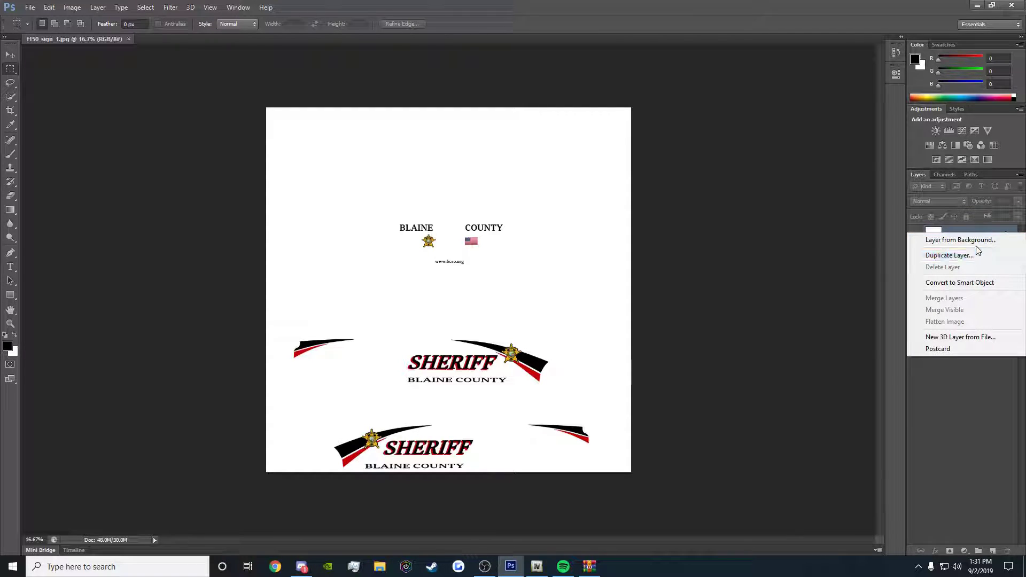
pyautogui.click(943, 239)
pyautogui.click(602, 181)
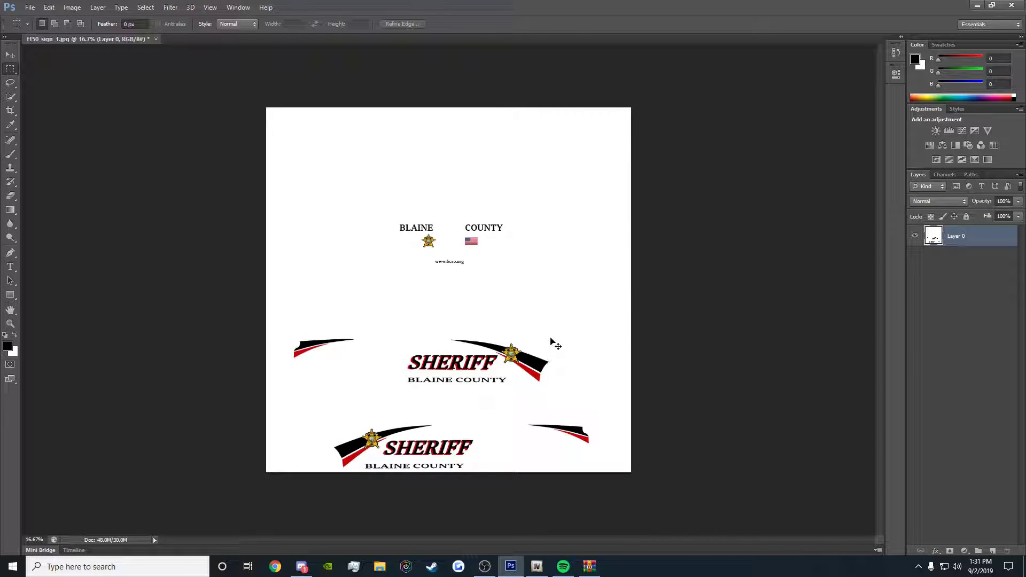
# Examine the livery template's lettering, badges and stripes, and check the available healing and eraser tools.
pyautogui.scroll(2, 554, 338)
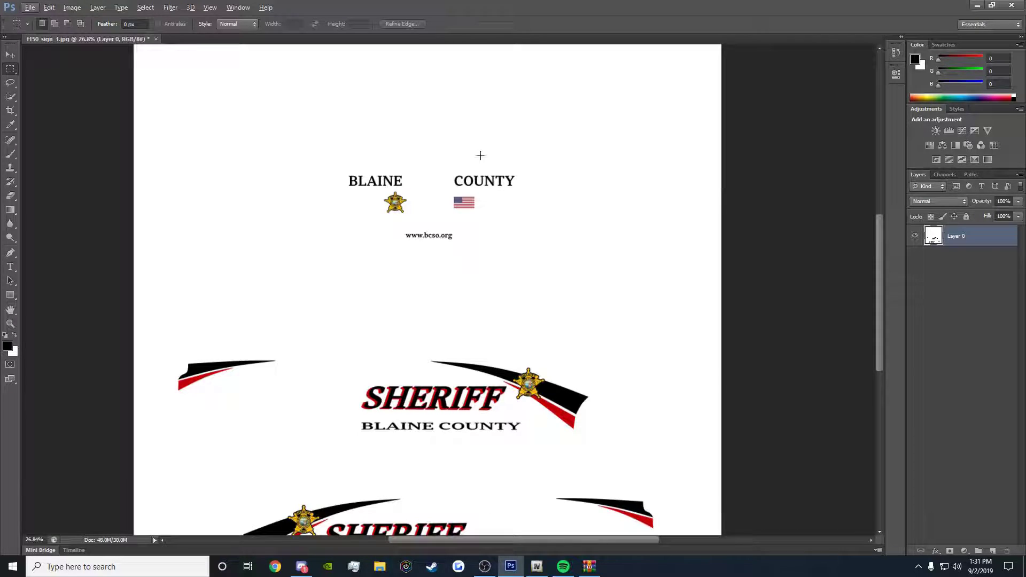
pyautogui.scroll(3, 601, 219)
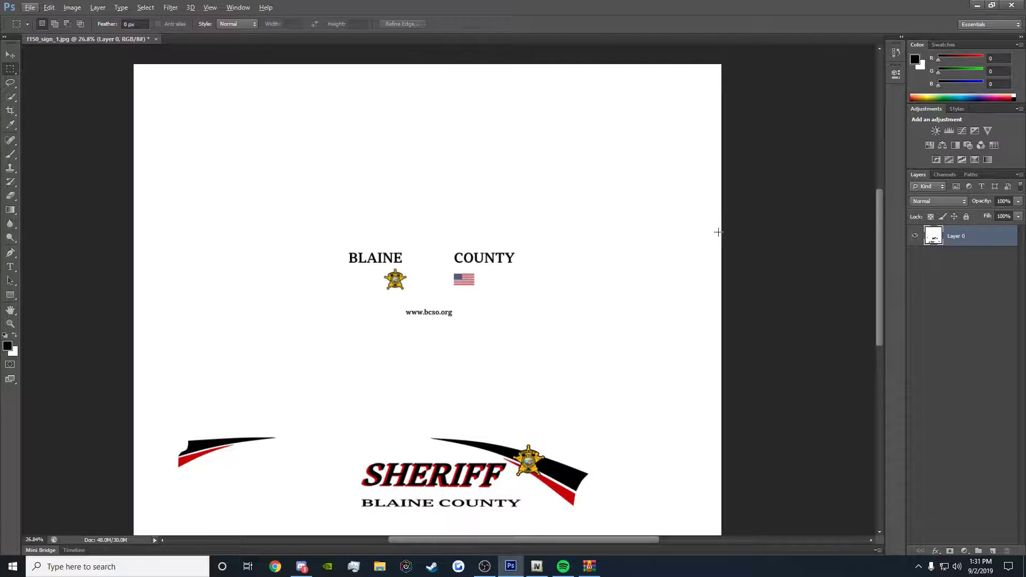
pyautogui.scroll(-5, 672, 241)
pyautogui.scroll(-4, 470, 141)
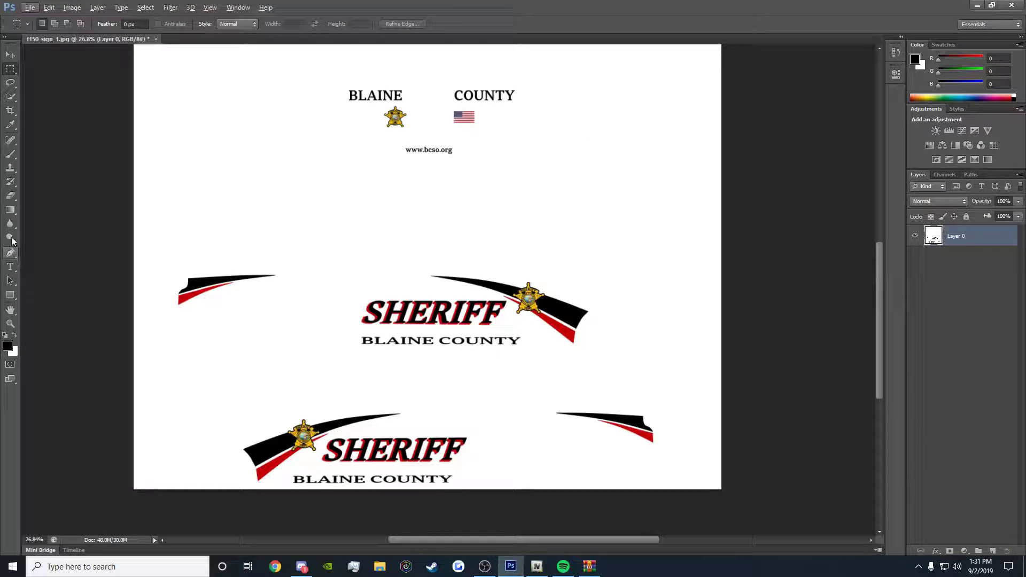
pyautogui.click(10, 154)
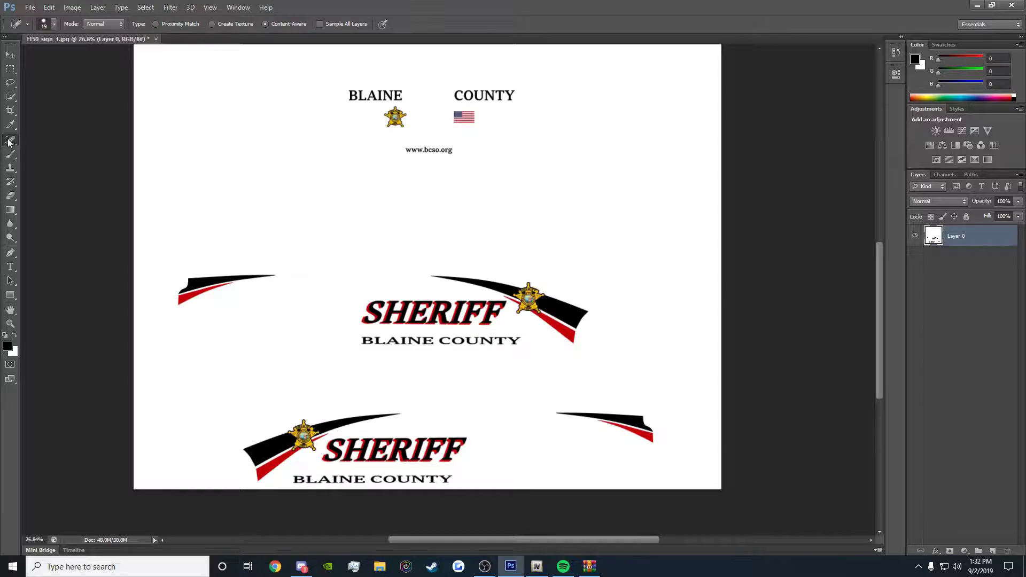
pyautogui.click(11, 140)
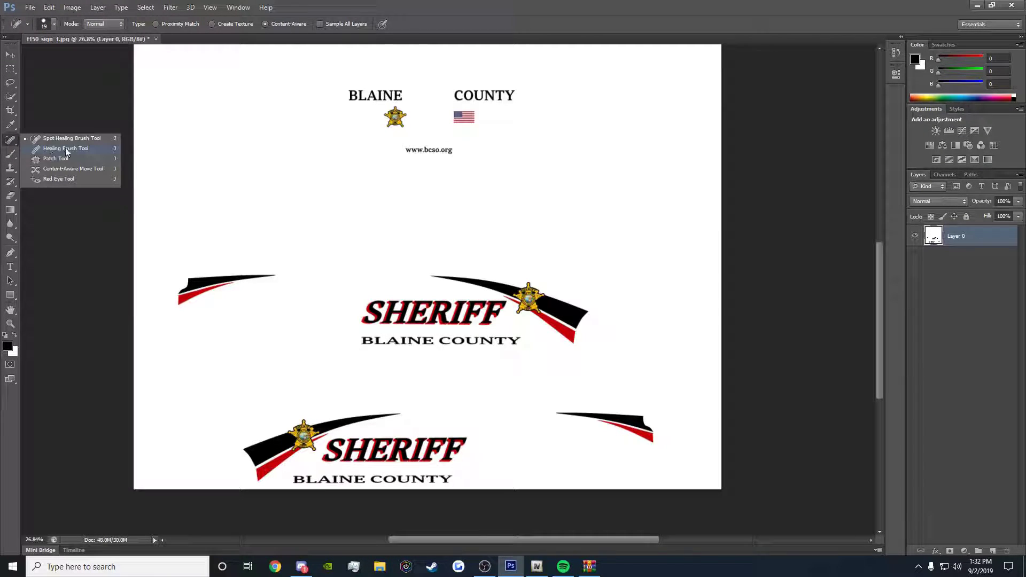
pyautogui.click(11, 196)
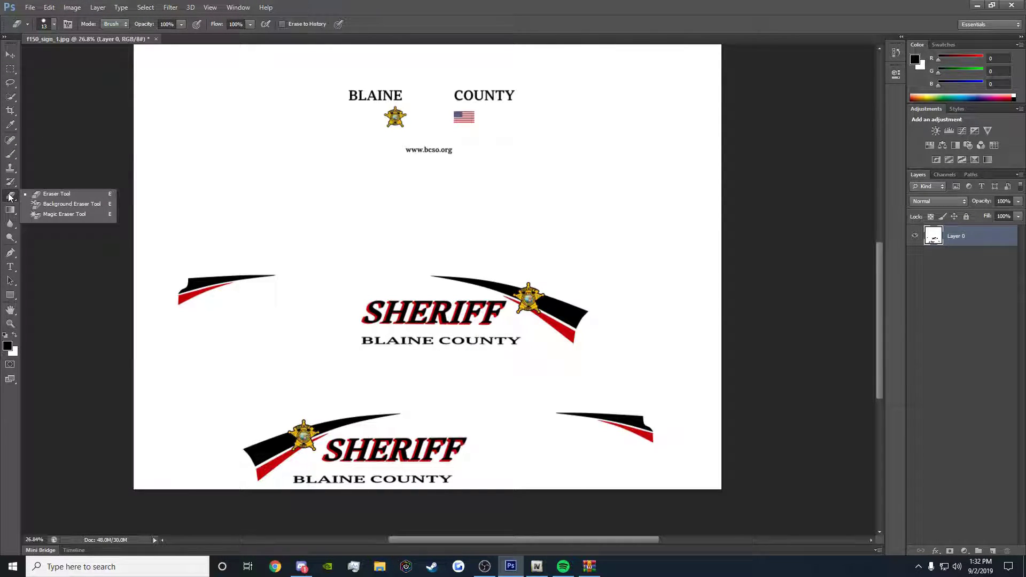
pyautogui.scroll(3, 409, 348)
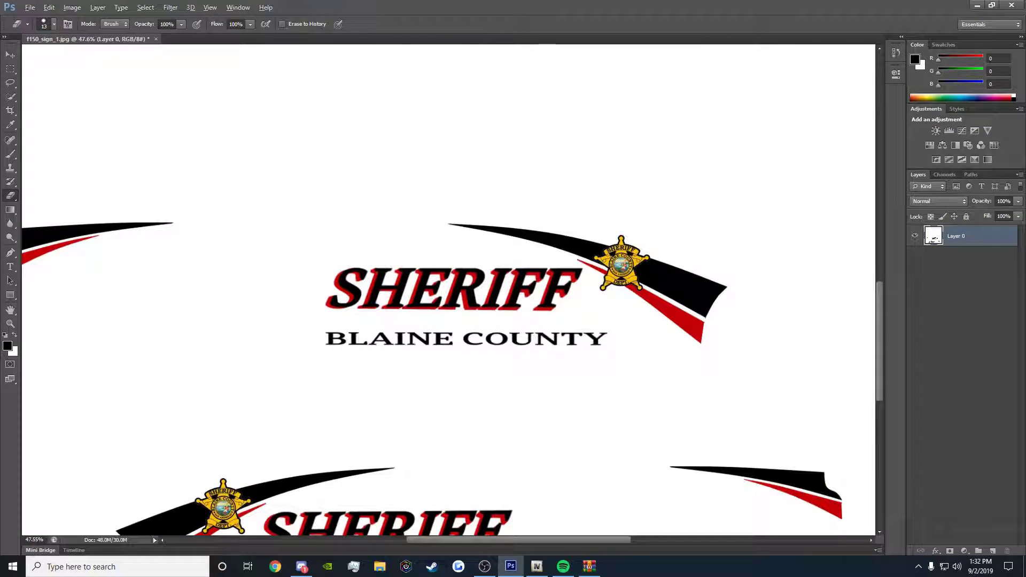
pyautogui.scroll(-3, 417, 320)
# Add the text OAKSHIRE COUNTY at 60 pt over the BLAINE COUNTY lettering beneath the upper SHERIFF logo.
pyautogui.click(10, 266)
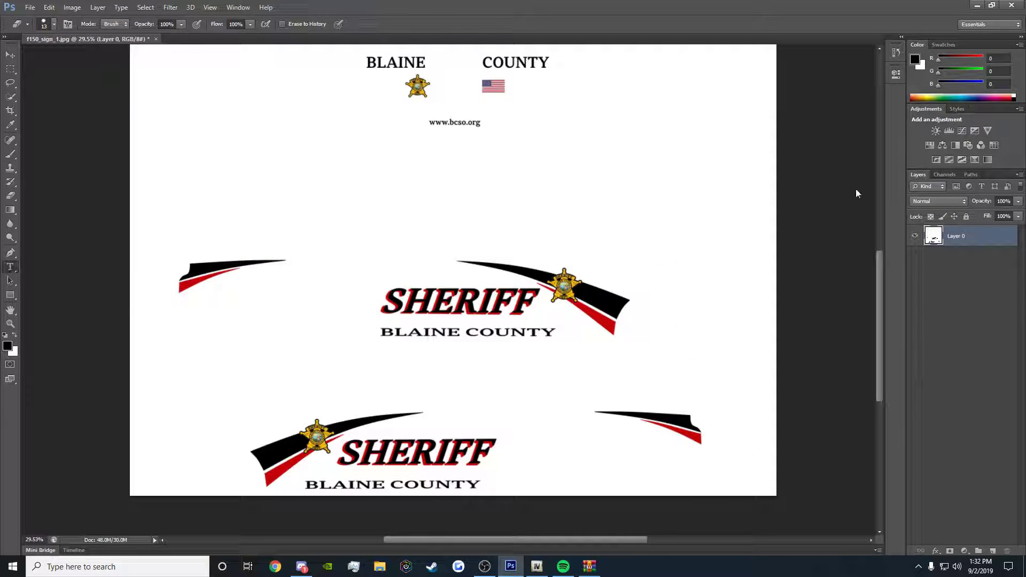
pyautogui.rightClick(957, 307)
pyautogui.click(455, 332)
pyautogui.click(448, 334)
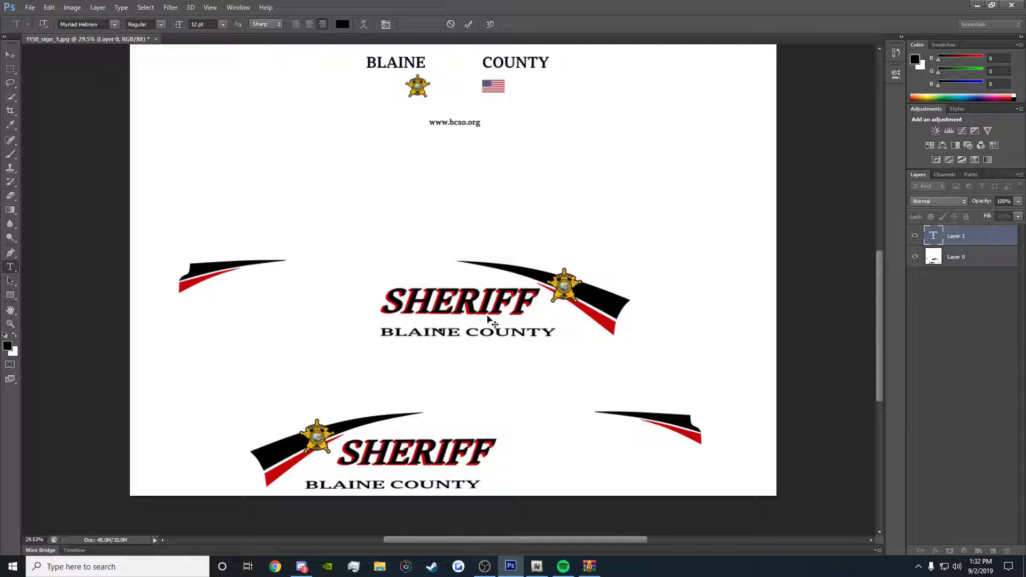
pyautogui.click(219, 25)
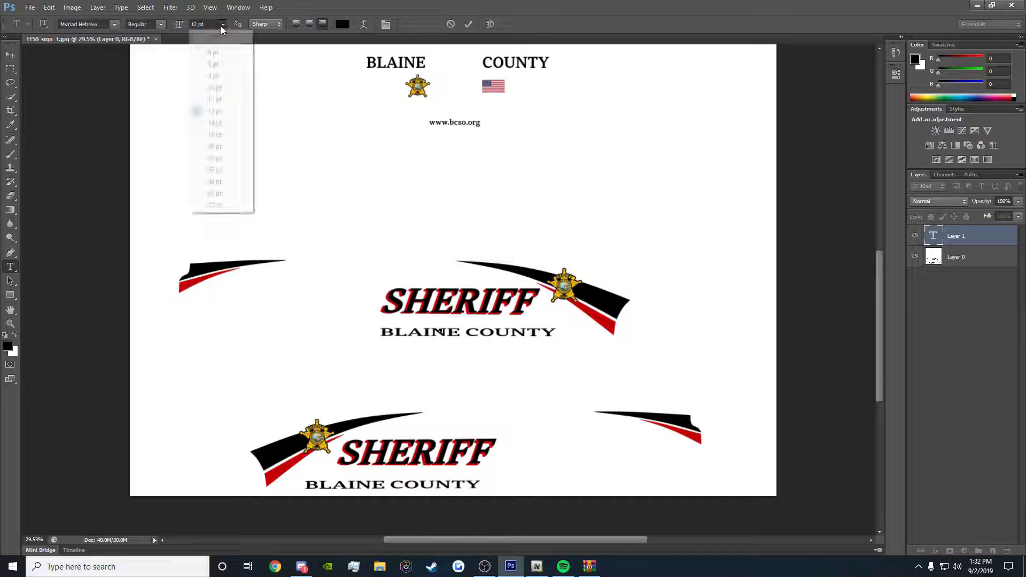
pyautogui.click(224, 158)
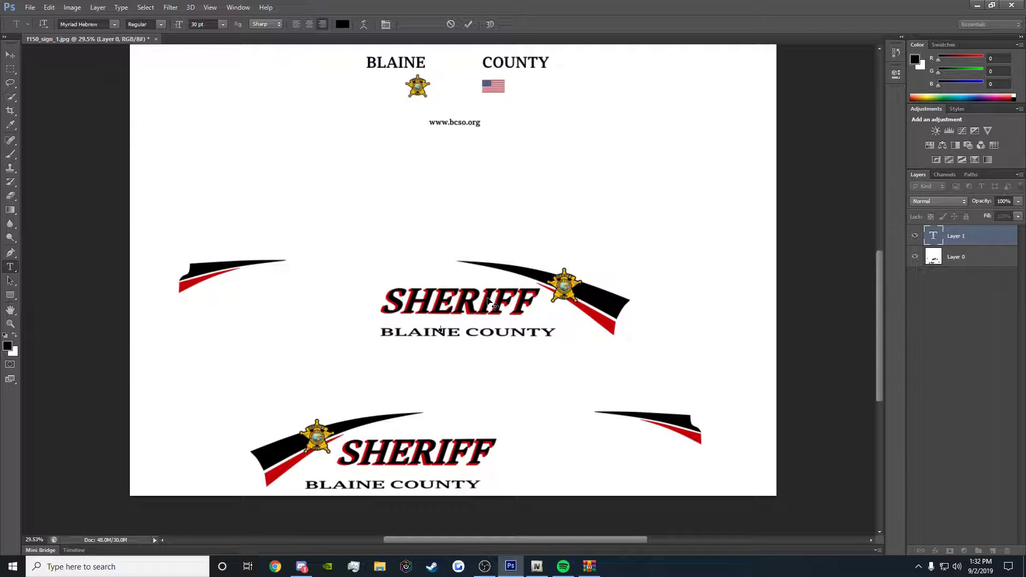
pyautogui.click(222, 24)
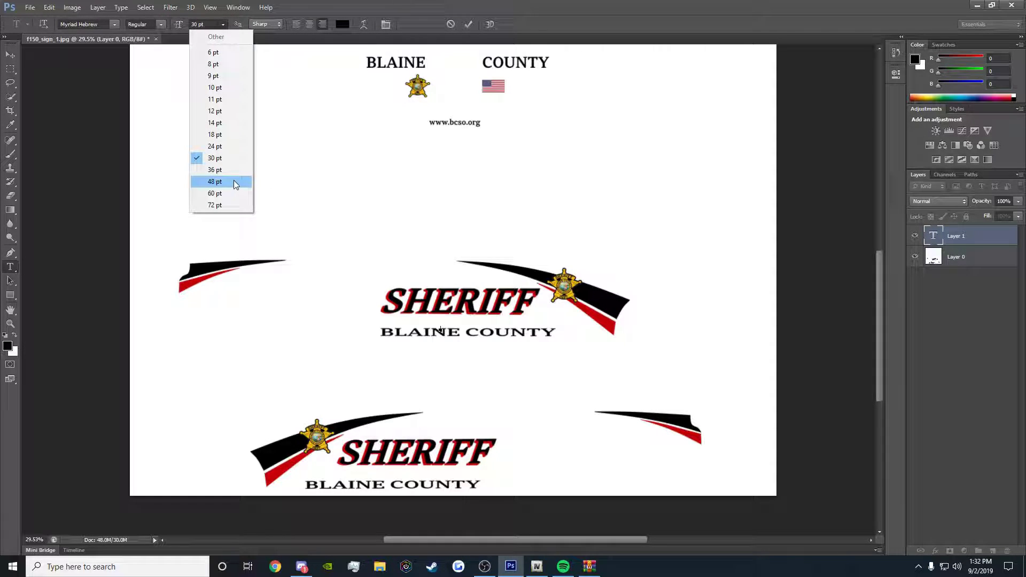
pyautogui.click(227, 193)
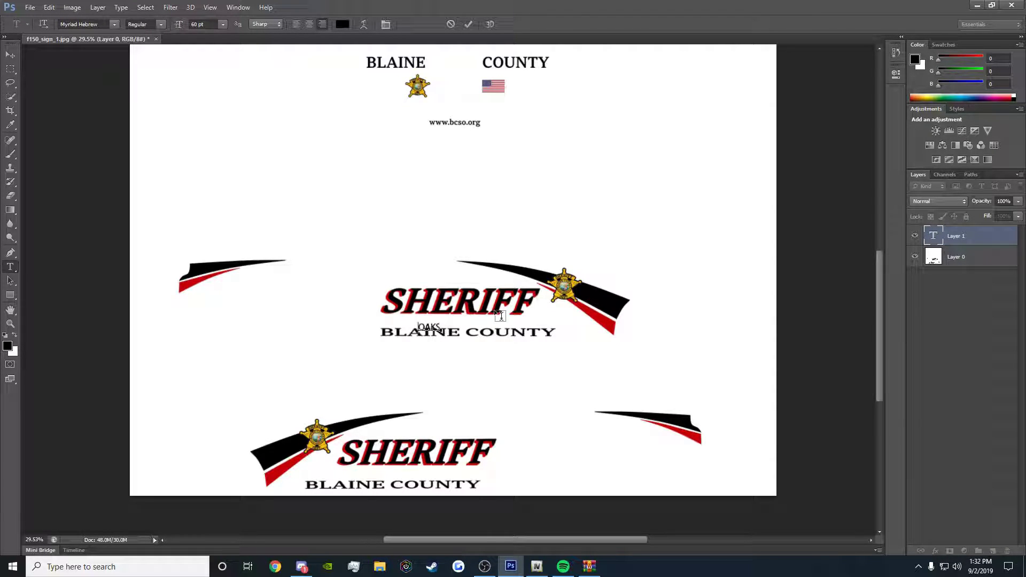
pyautogui.write('UNTY')
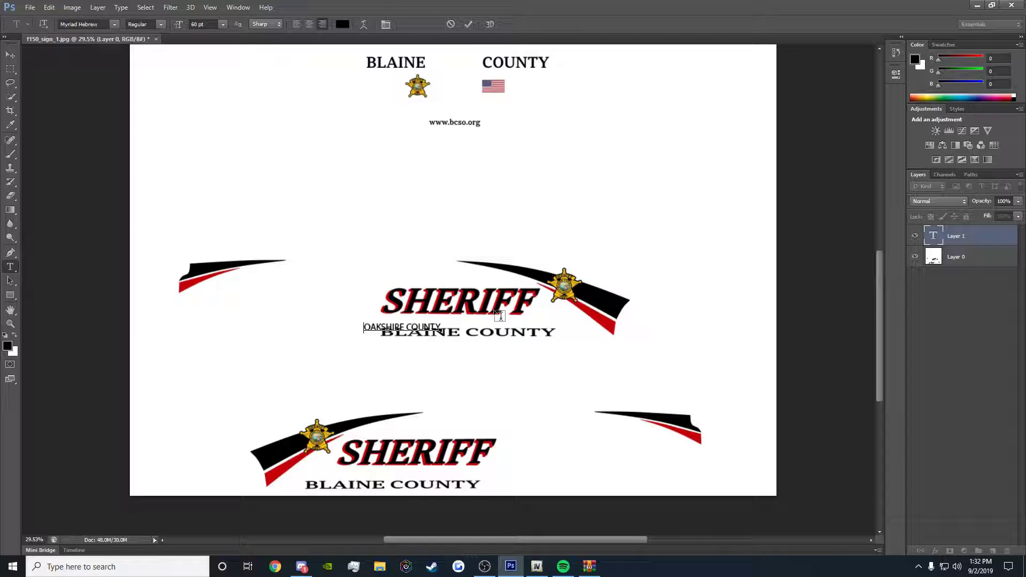
# Select the whole OAKSHIRE COUNTY text and set its size to 72 pt.
pyautogui.moveTo(363, 326); pyautogui.dragTo(455, 328)
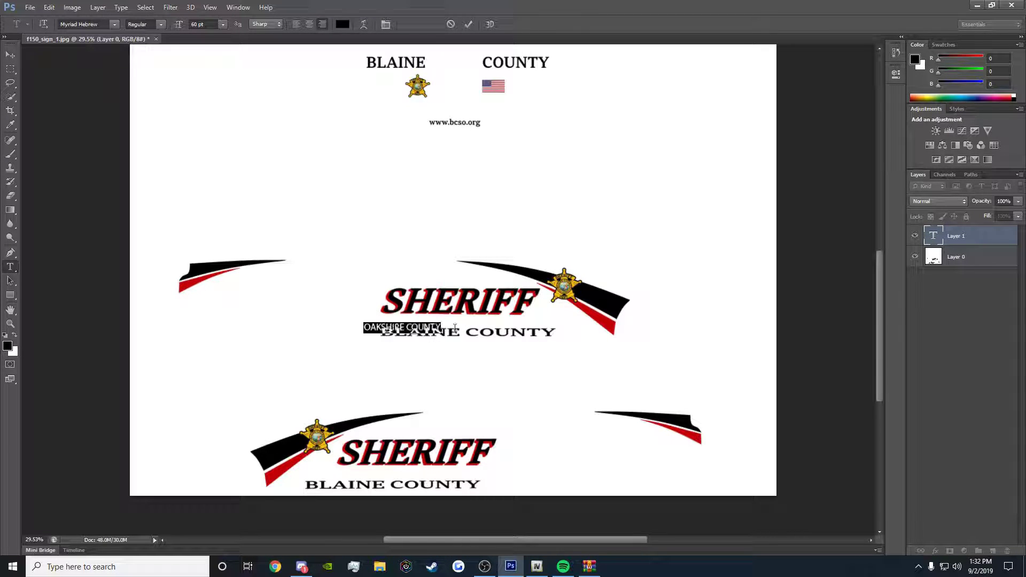
pyautogui.click(222, 24)
pyautogui.click(228, 209)
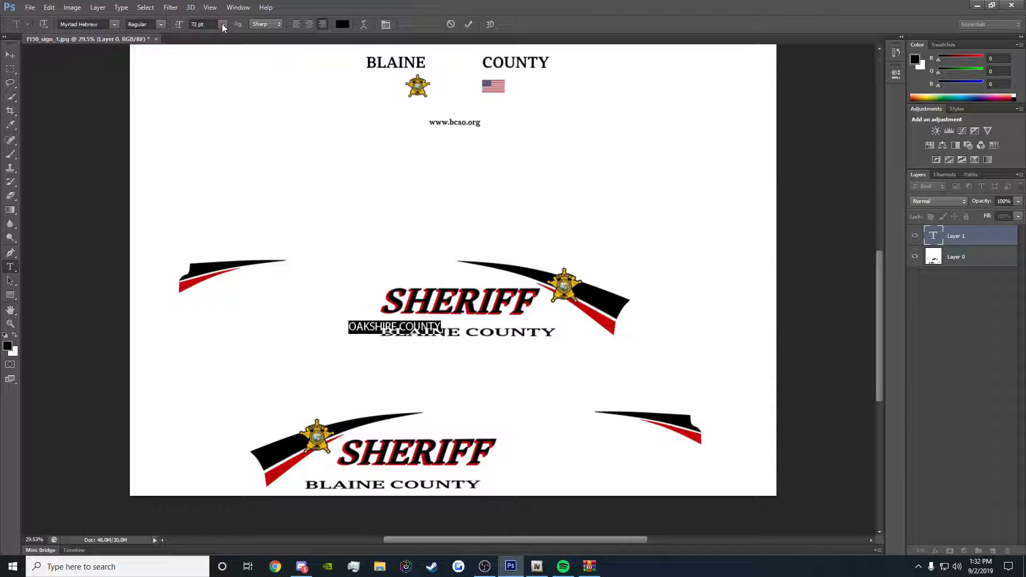
# Try the Franklin Gothic Medium, Cooper Std and Birch Std fonts on the selected OAKSHIRE COUNTY text.
pyautogui.click(114, 24)
pyautogui.scroll(20, 118, 274)
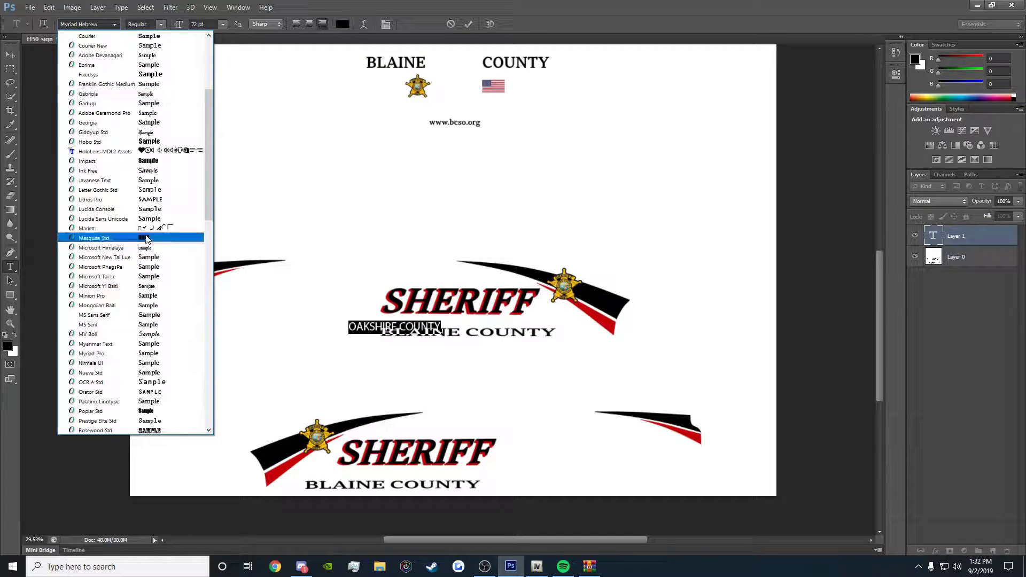
pyautogui.click(134, 84)
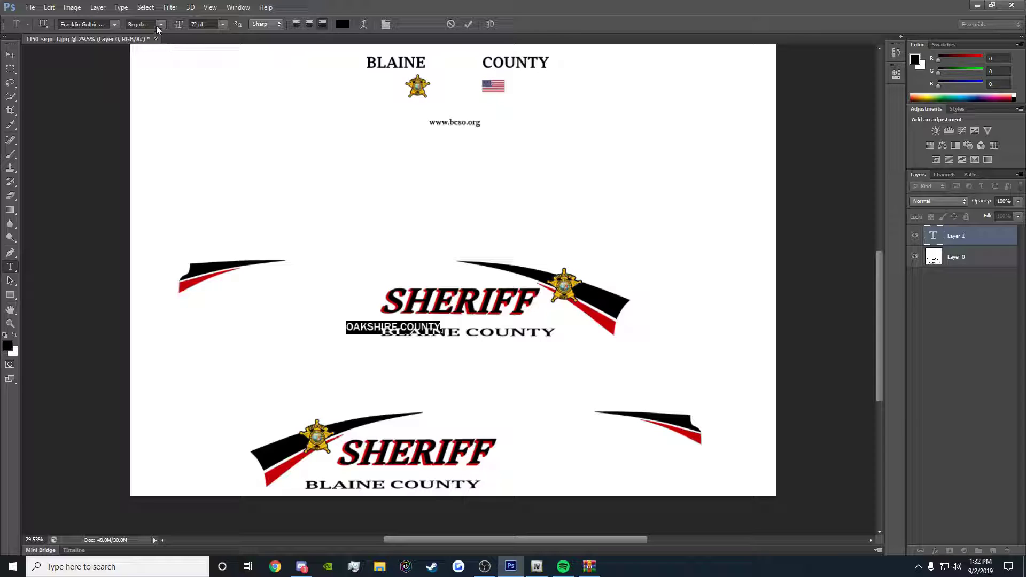
pyautogui.click(115, 24)
pyautogui.scroll(2, 133, 139)
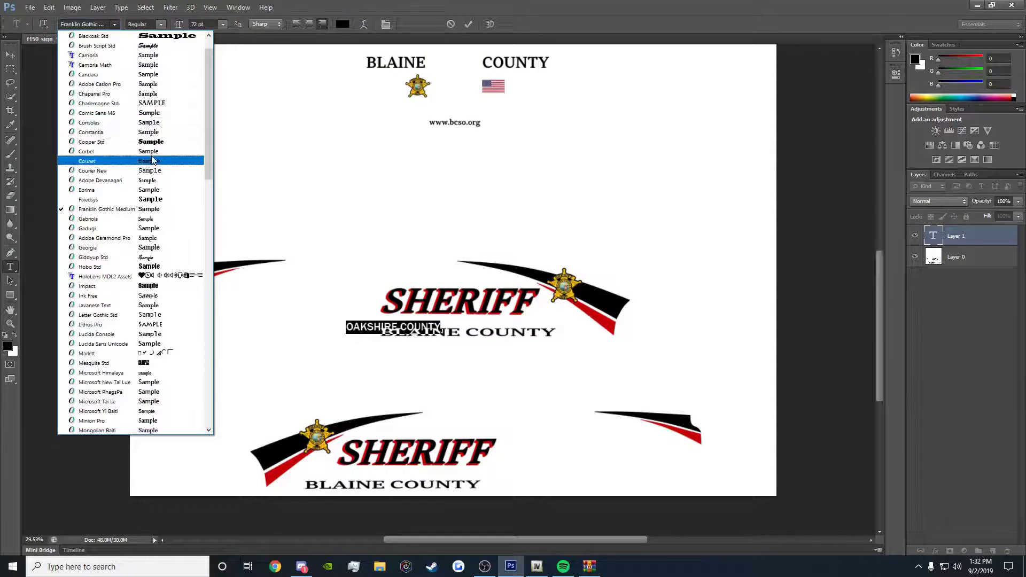
pyautogui.click(152, 141)
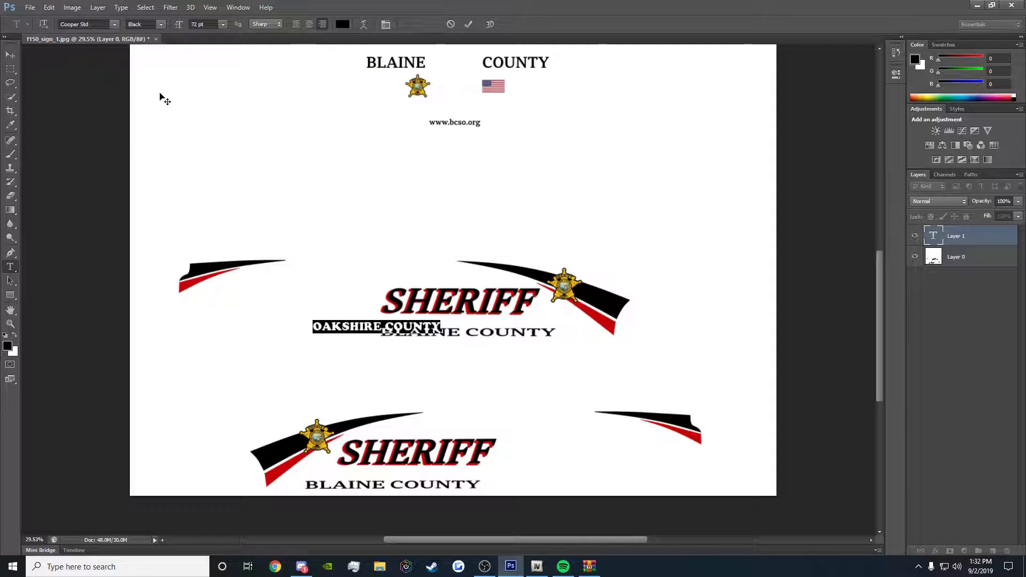
pyautogui.click(114, 24)
pyautogui.scroll(3, 161, 160)
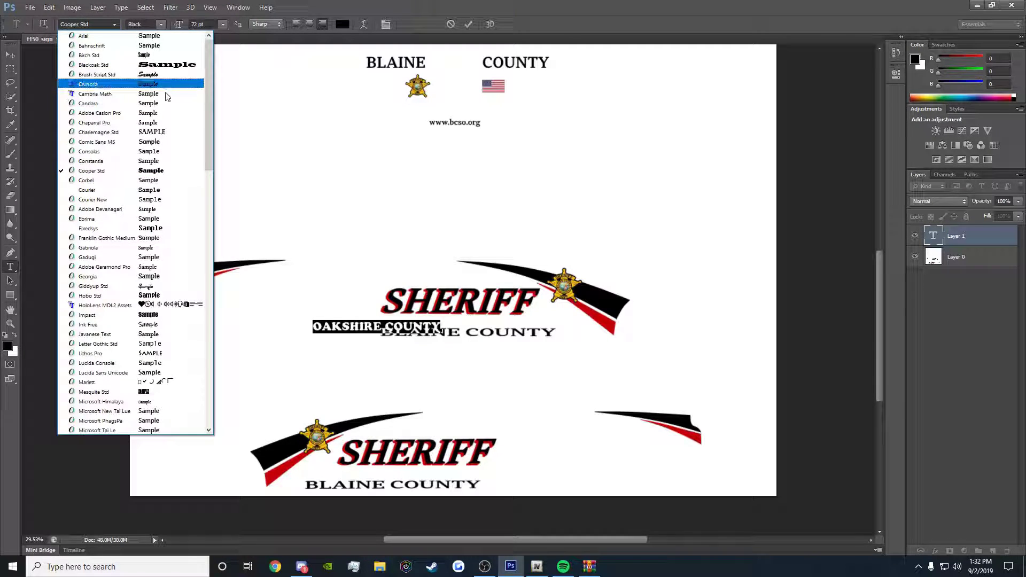
pyautogui.click(162, 57)
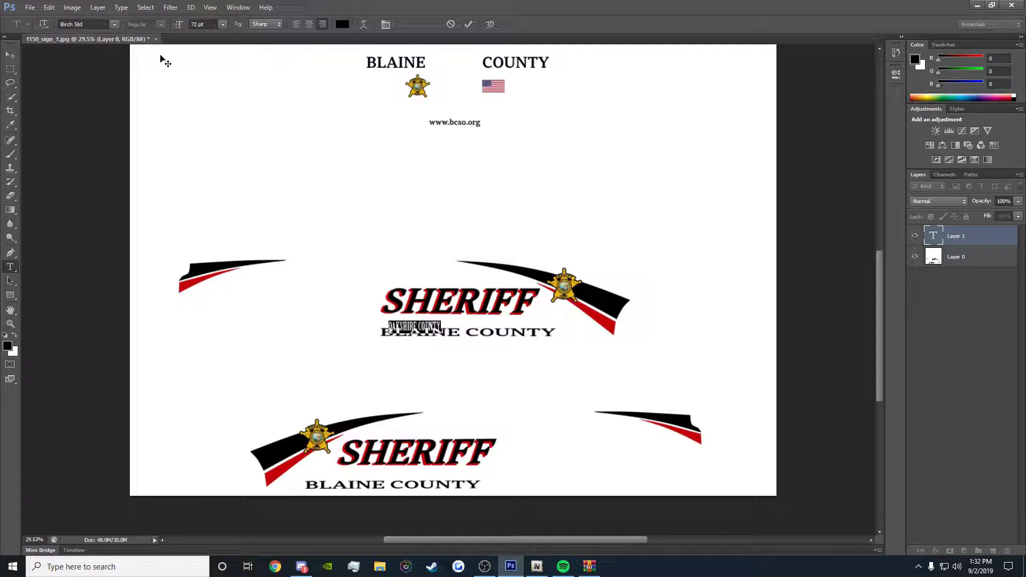
# Set the OAKSHIRE COUNTY text in Blackoak Std and move it over the BLAINE COUNTY lettering beneath the upper SHERIFF logo.
pyautogui.click(114, 24)
pyautogui.click(155, 50)
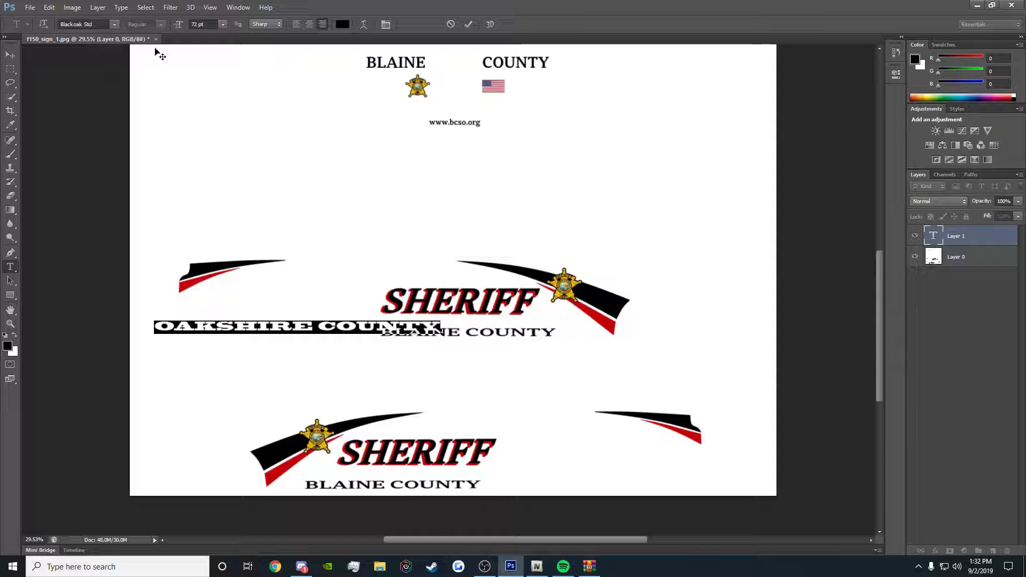
pyautogui.hotkey('ctrl', 'Return')
pyautogui.press('v')
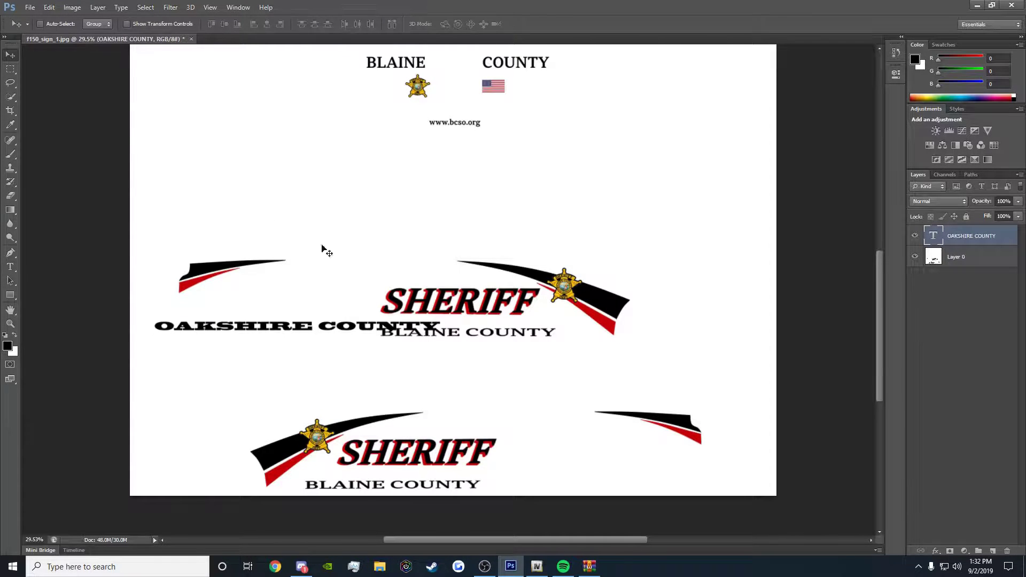
pyautogui.moveTo(374, 327); pyautogui.dragTo(536, 336)
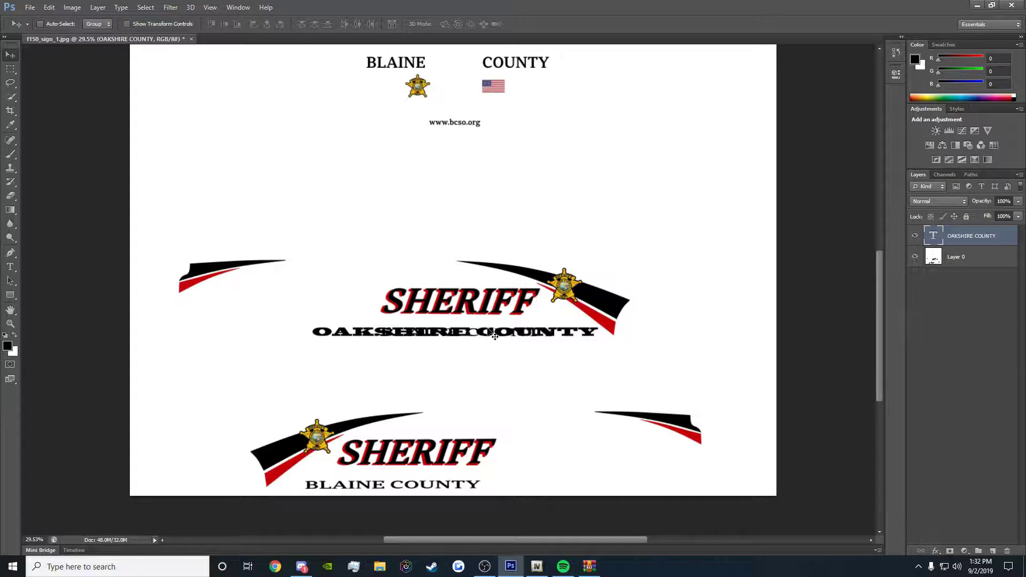
# Reduce the whole OAKSHIRE COUNTY text to 60 pt and recentre it beneath the upper SHERIFF logo.
pyautogui.click(11, 268)
pyautogui.tripleClick(490, 333)
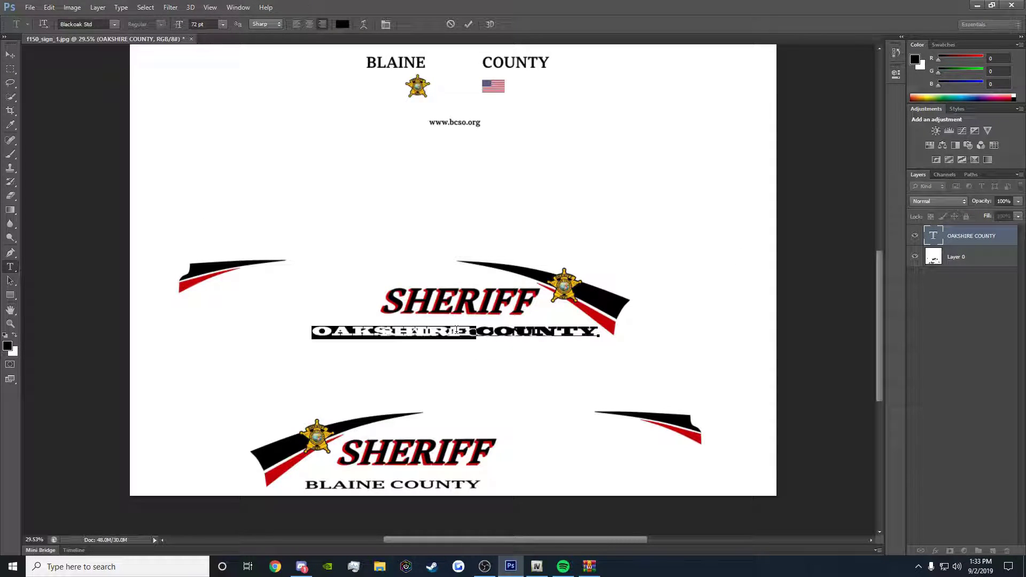
pyautogui.click(223, 24)
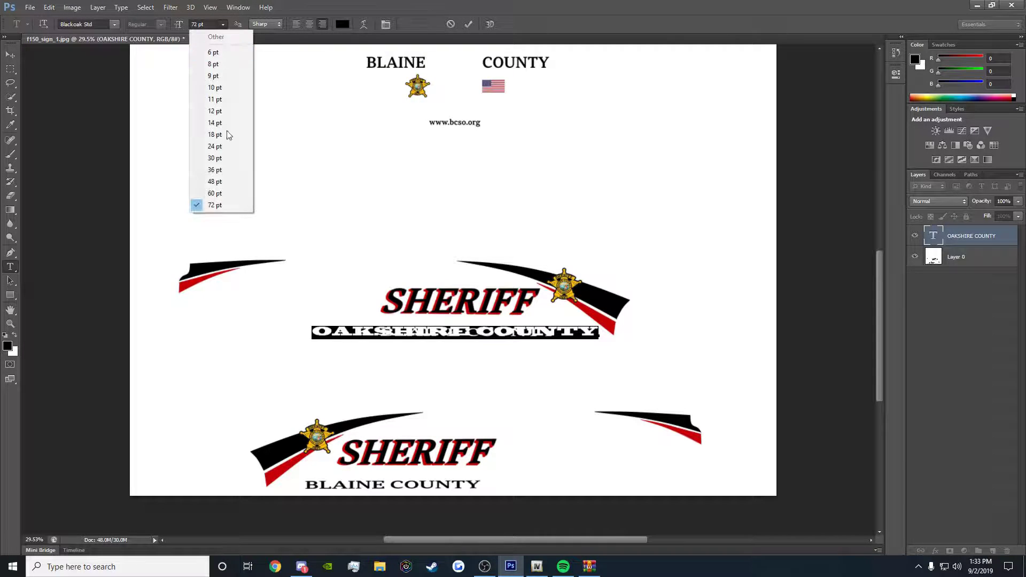
pyautogui.click(217, 193)
pyautogui.click(10, 55)
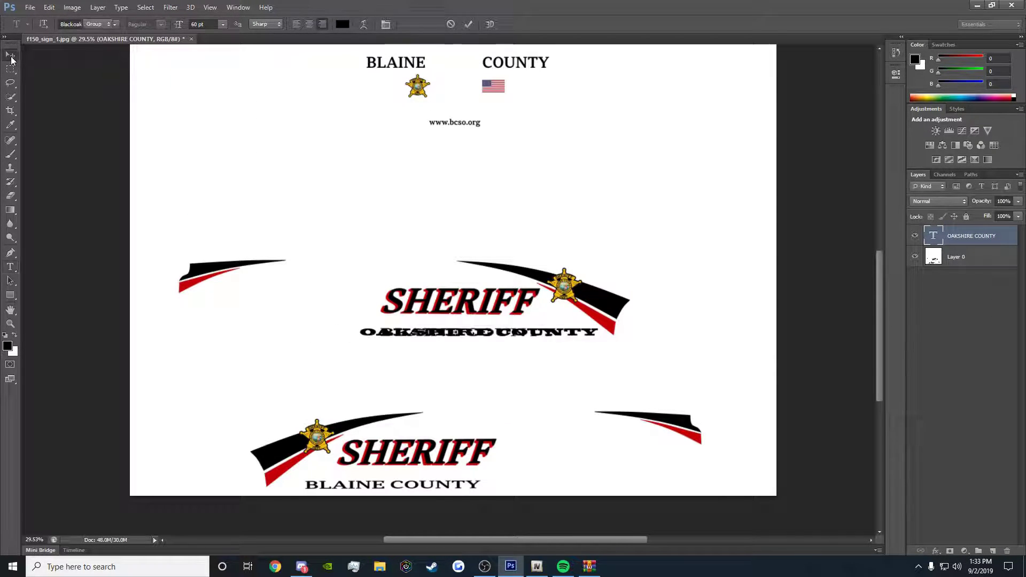
pyautogui.moveTo(556, 334); pyautogui.dragTo(540, 332)
# Duplicate the OAKSHIRE COUNTY text layer within f150_sign_1.jpg under the name OAKSHIRE COUNTY Lower.
pyautogui.scroll(3, 510, 346)
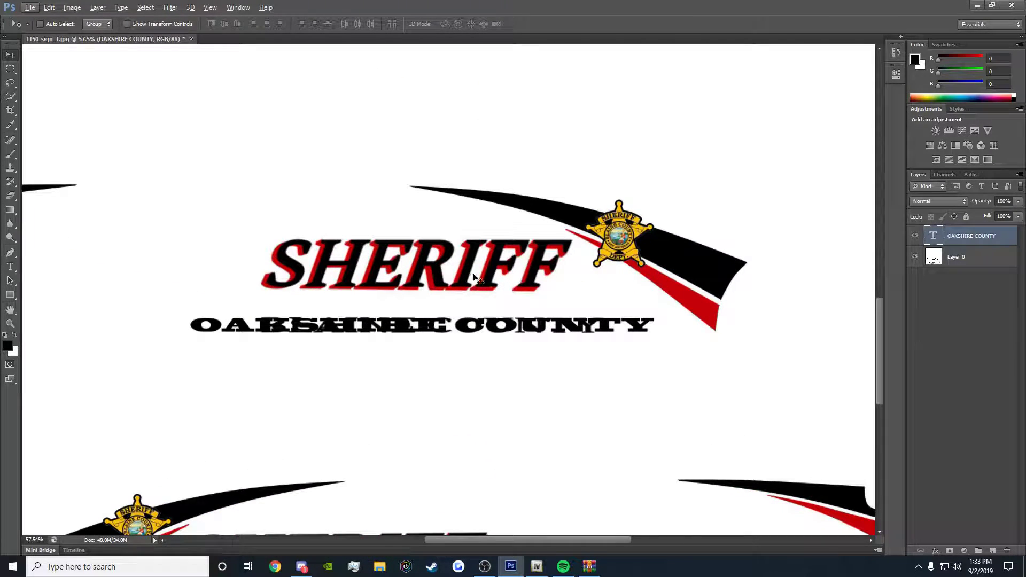
pyautogui.scroll(-3, 572, 311)
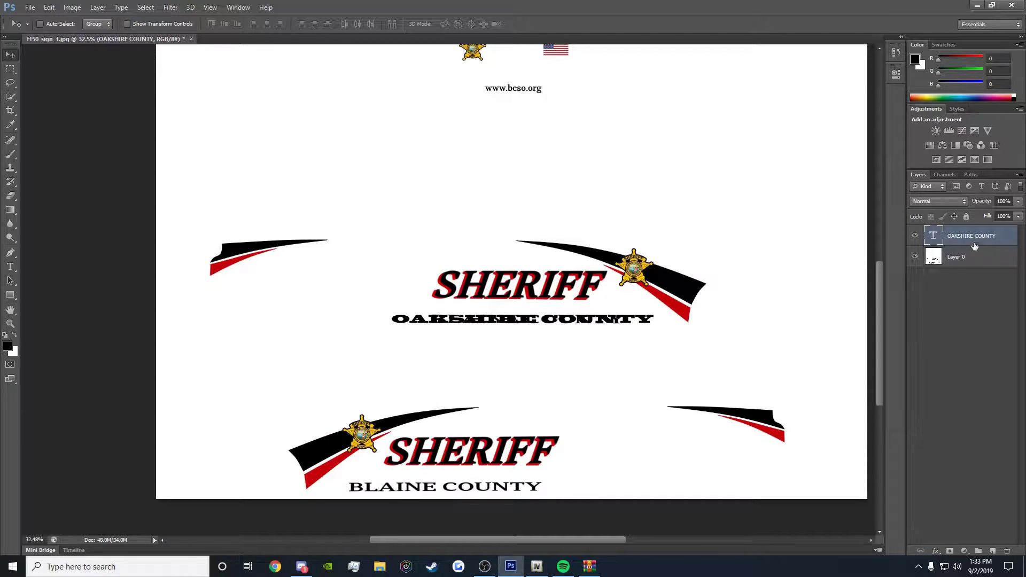
pyautogui.rightClick(965, 242)
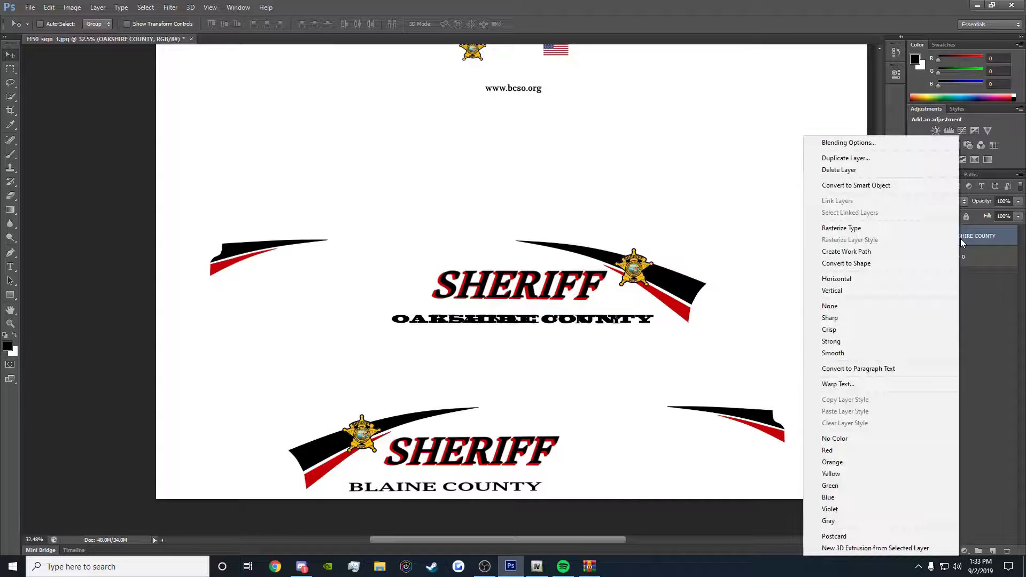
pyautogui.click(853, 157)
pyautogui.click(526, 191)
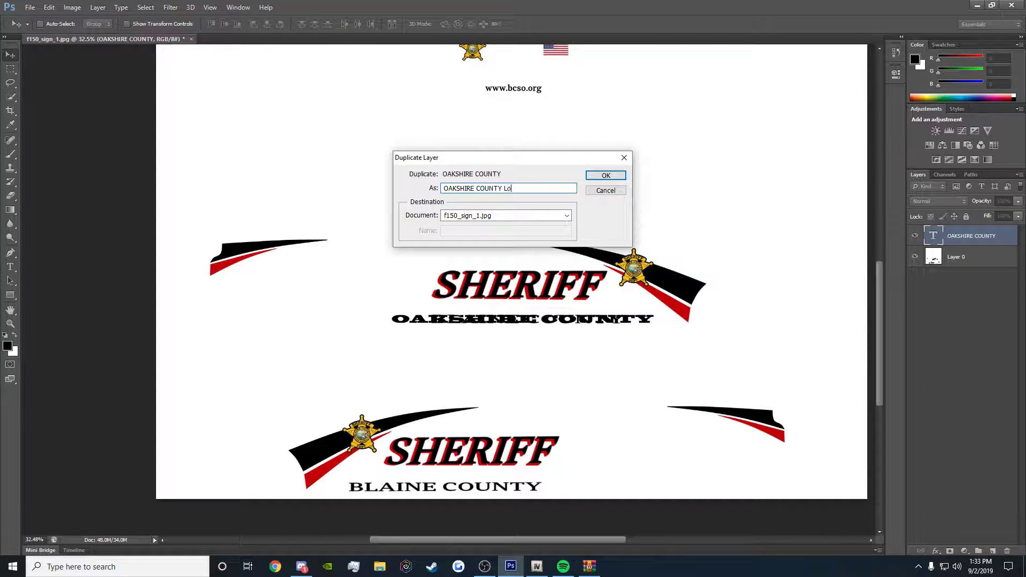
pyautogui.write('Lower')
pyautogui.press('Return')
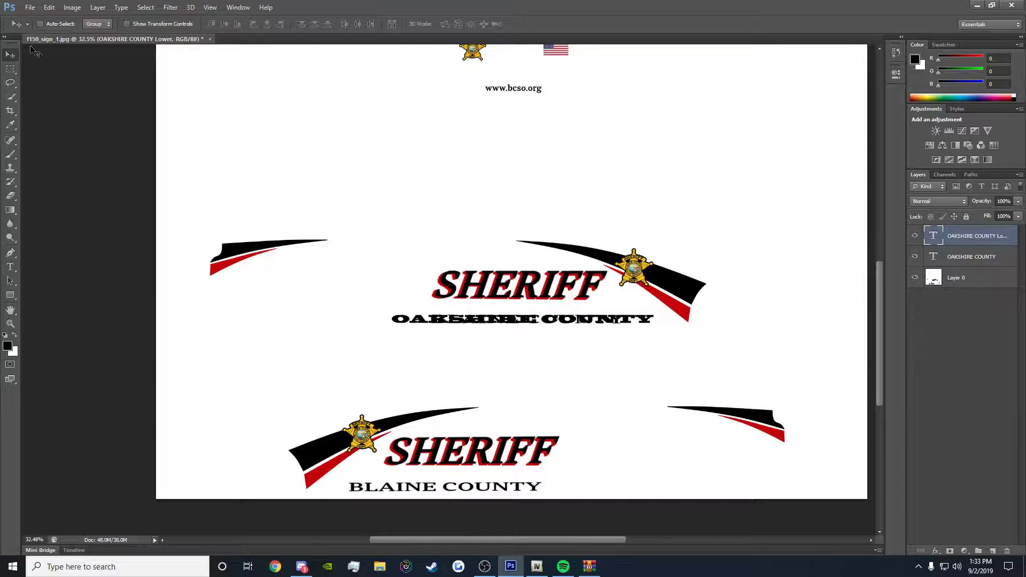
# Move the OAKSHIRE COUNTY Lower text over the BLAINE COUNTY lettering beneath the lower SHERIFF logo.
pyautogui.moveTo(592, 286); pyautogui.dragTo(525, 467)
pyautogui.scroll(1, 682, 286)
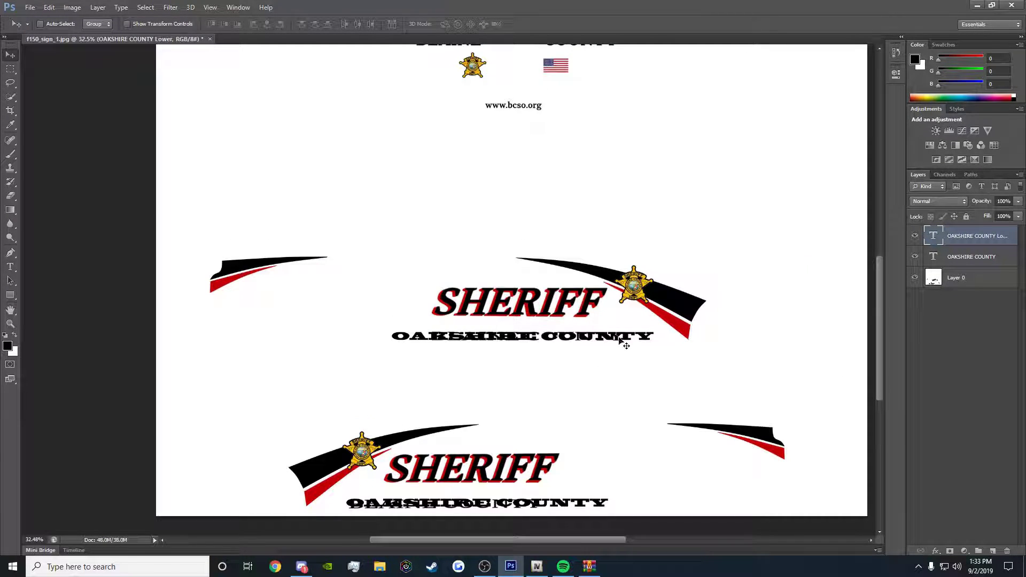
pyautogui.scroll(-2, 642, 340)
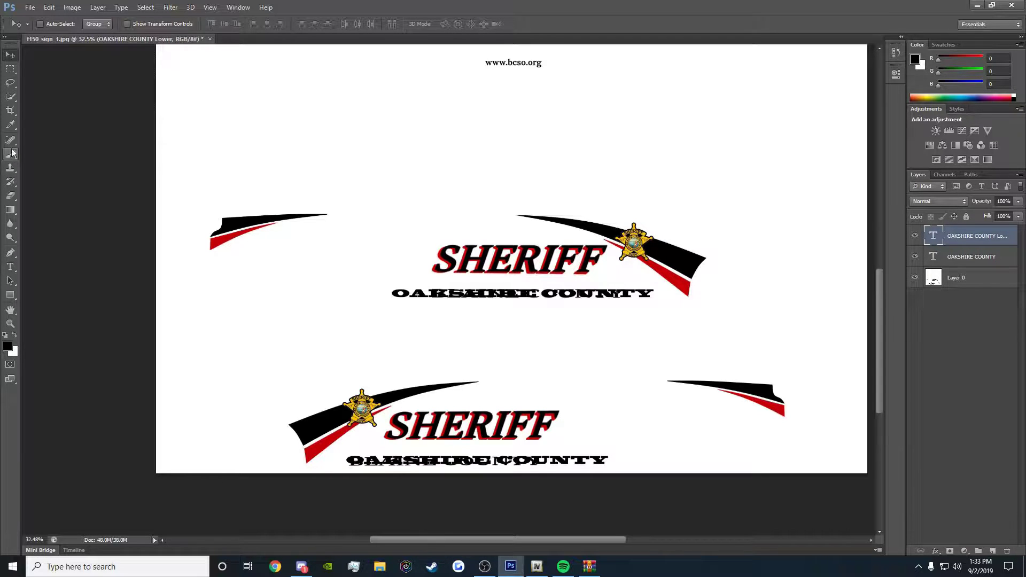
# Erase the original BLAINE COUNTY lettering behind both OAKSHIRE COUNTY texts on Layer 0 with a 197 px eraser.
pyautogui.click(13, 198)
pyautogui.click(956, 280)
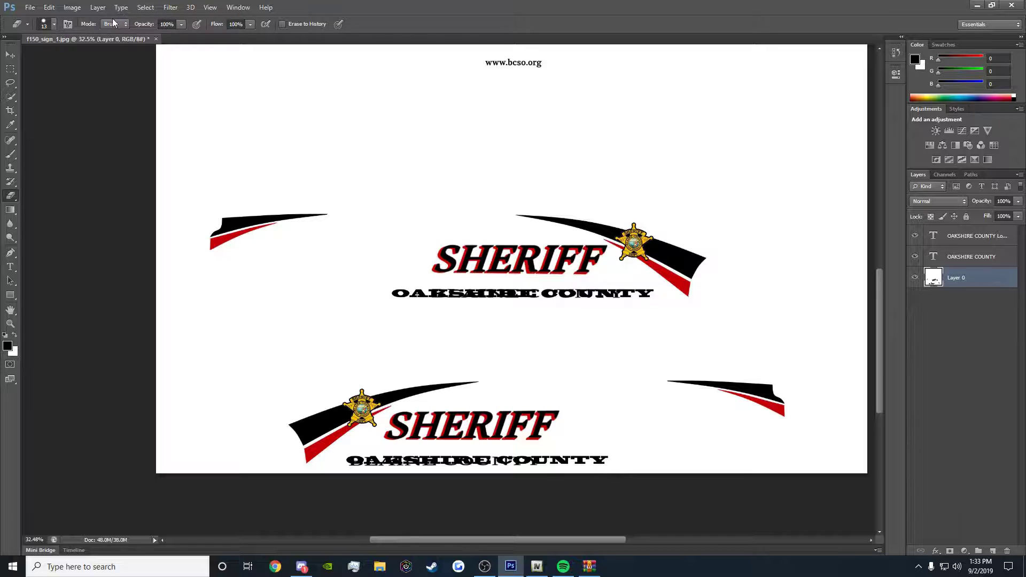
pyautogui.click(54, 24)
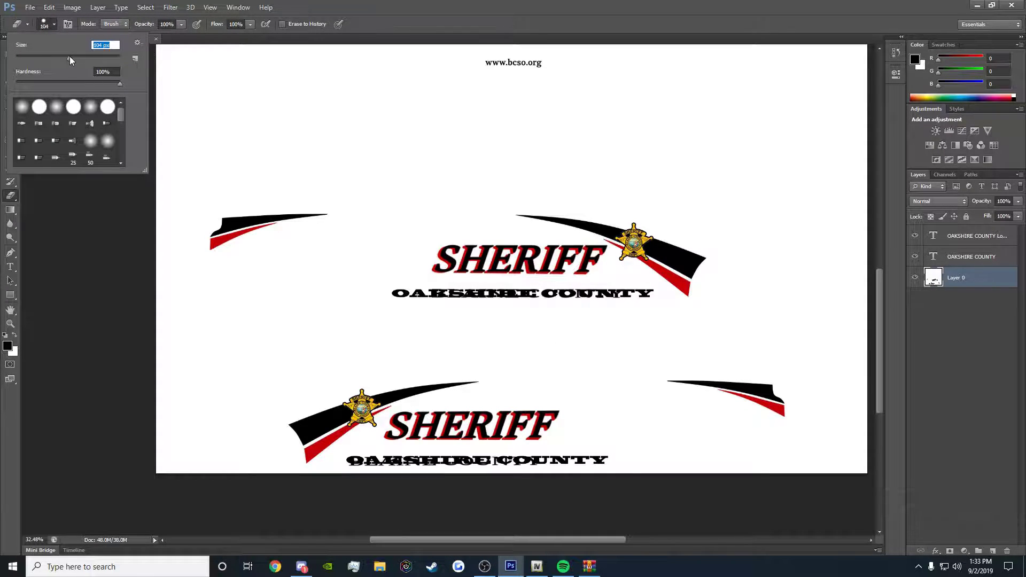
pyautogui.click(94, 59)
pyautogui.click(94, 58)
pyautogui.moveTo(394, 293); pyautogui.dragTo(644, 301)
pyautogui.hotkey('ctrl', 'z')
pyautogui.moveTo(618, 463)
pyautogui.mouseDown()
pyautogui.moveTo(350, 469)
pyautogui.moveTo(322, 484)
pyautogui.mouseUp()
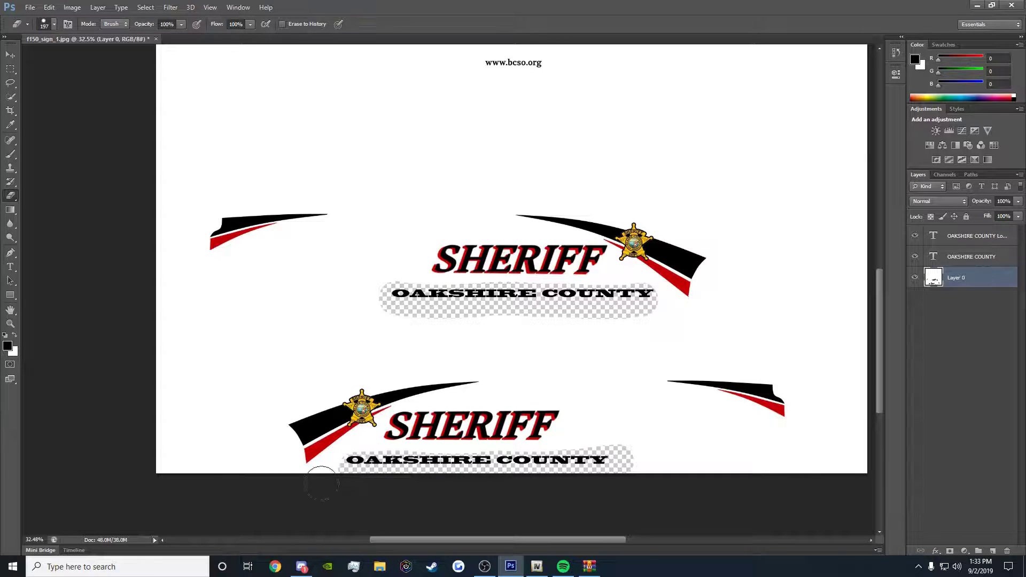
# Paint the erased transparent areas behind both OAKSHIRE COUNTY texts white on Layer 0 with a hard 189 px brush.
pyautogui.click(10, 156)
pyautogui.click(55, 25)
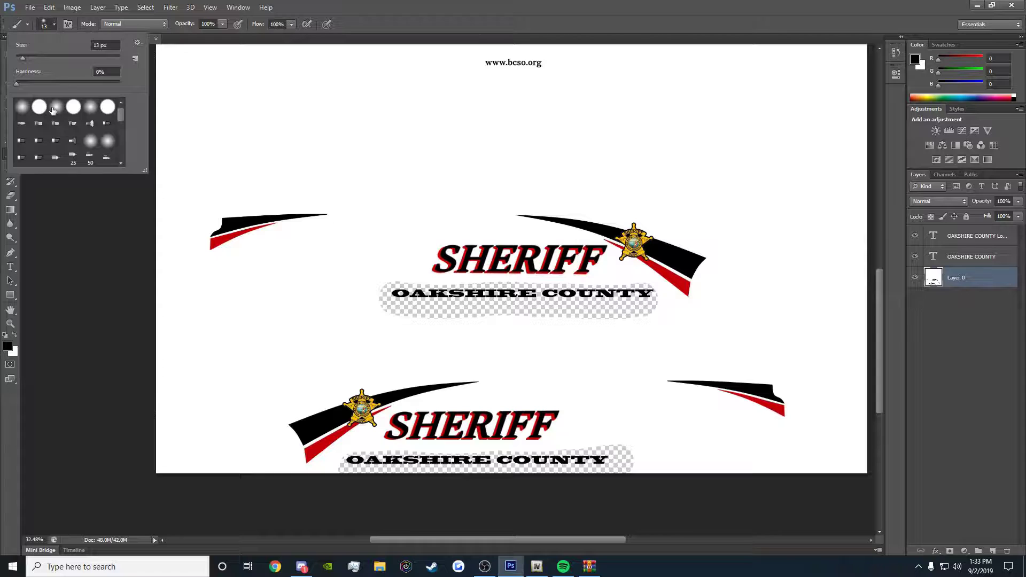
pyautogui.moveTo(48, 57); pyautogui.dragTo(181, 86)
pyautogui.press('Return')
pyautogui.click(291, 281)
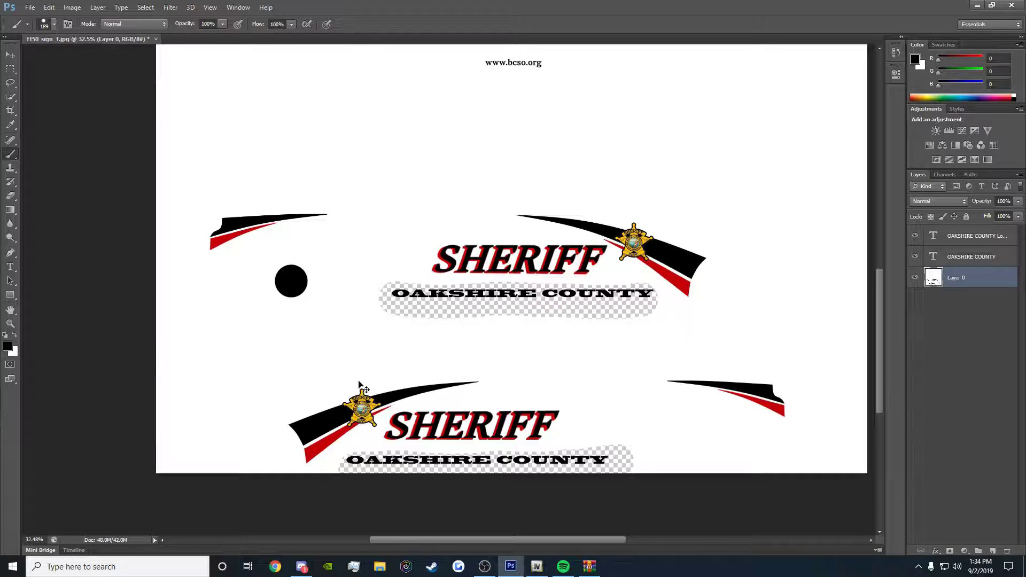
pyautogui.hotkey('ctrl', 'z')
pyautogui.click(14, 336)
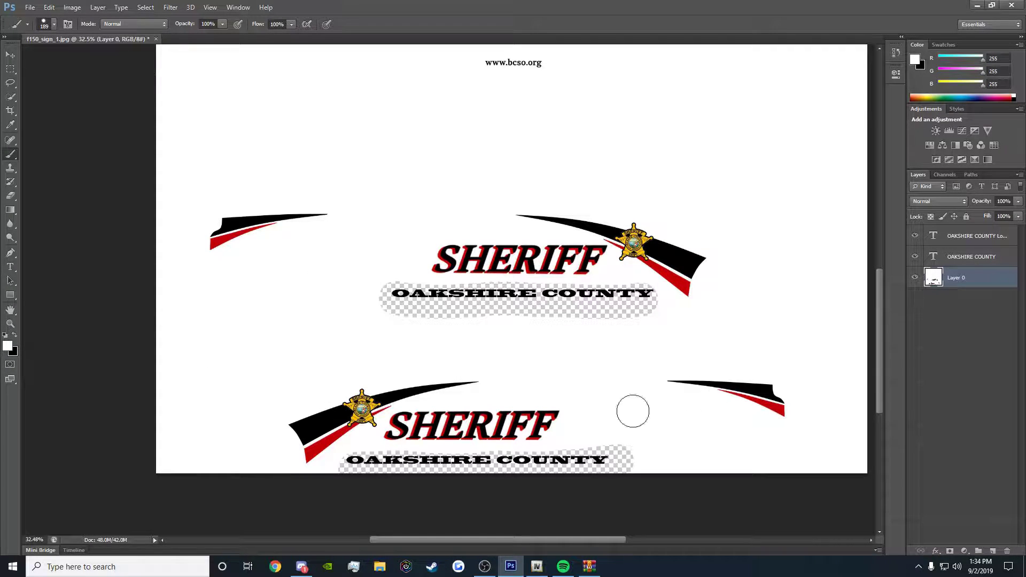
pyautogui.moveTo(370, 461)
pyautogui.mouseDown()
pyautogui.moveTo(645, 462)
pyautogui.moveTo(595, 447)
pyautogui.mouseUp()
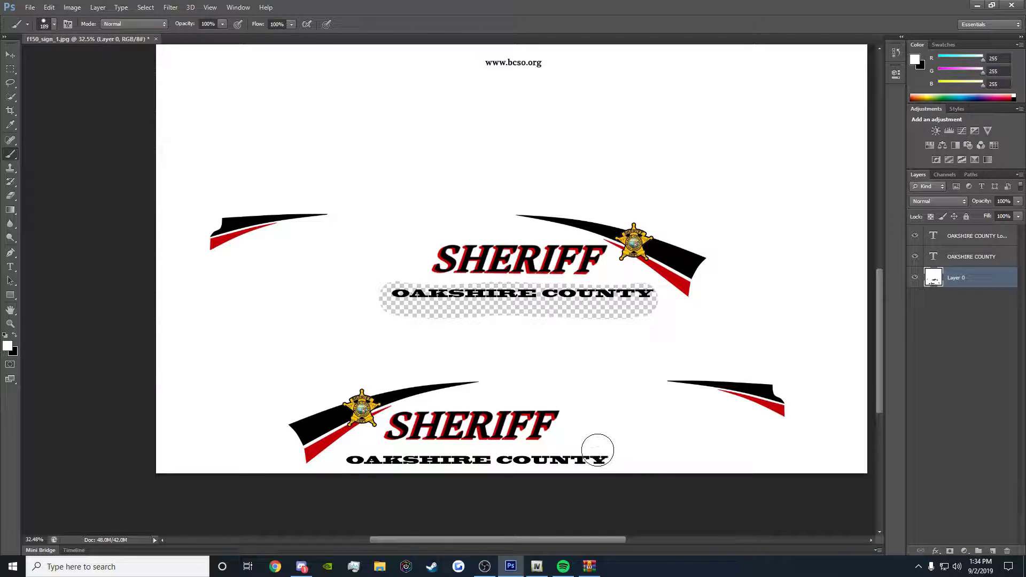
pyautogui.moveTo(658, 319)
pyautogui.mouseDown()
pyautogui.moveTo(368, 314)
pyautogui.moveTo(371, 293)
pyautogui.moveTo(387, 290)
pyautogui.moveTo(459, 301)
pyautogui.moveTo(650, 305)
pyautogui.mouseUp()
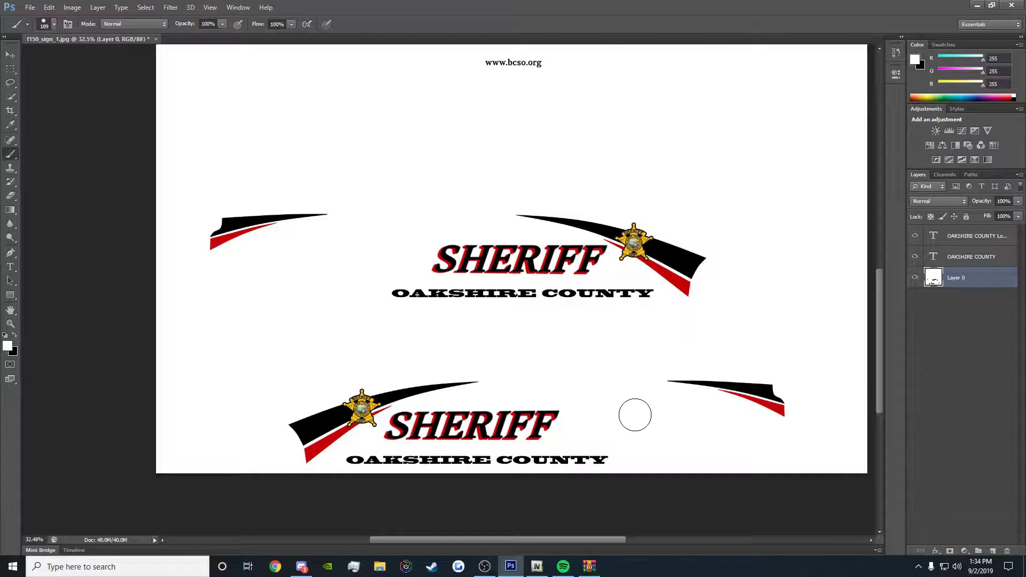
# Examine the new lettering, the star badge's inscription, and the remaining BLAINE COUNTY and web address markings on the livery.
pyautogui.scroll(1, 594, 278)
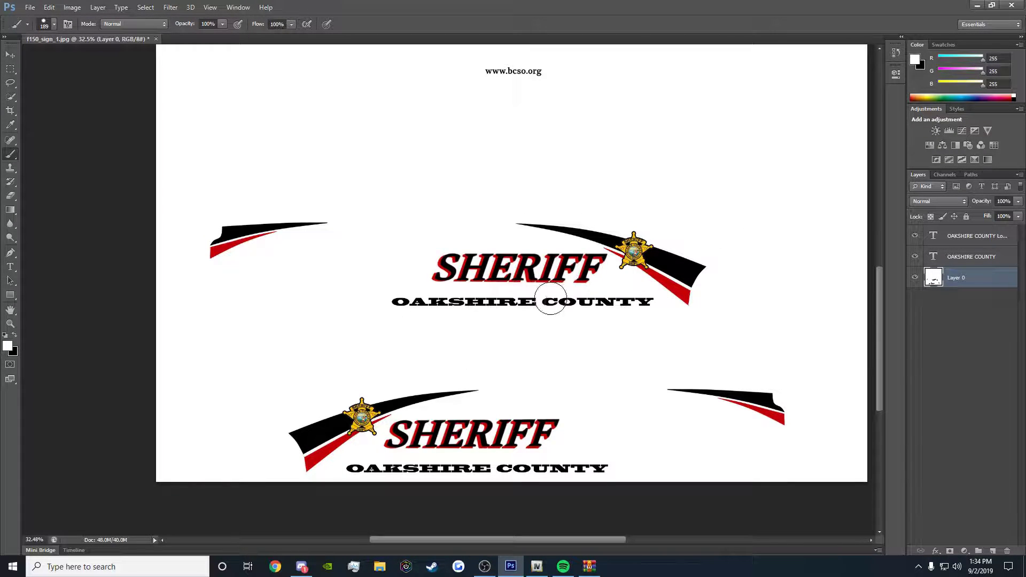
pyautogui.scroll(10, 652, 244)
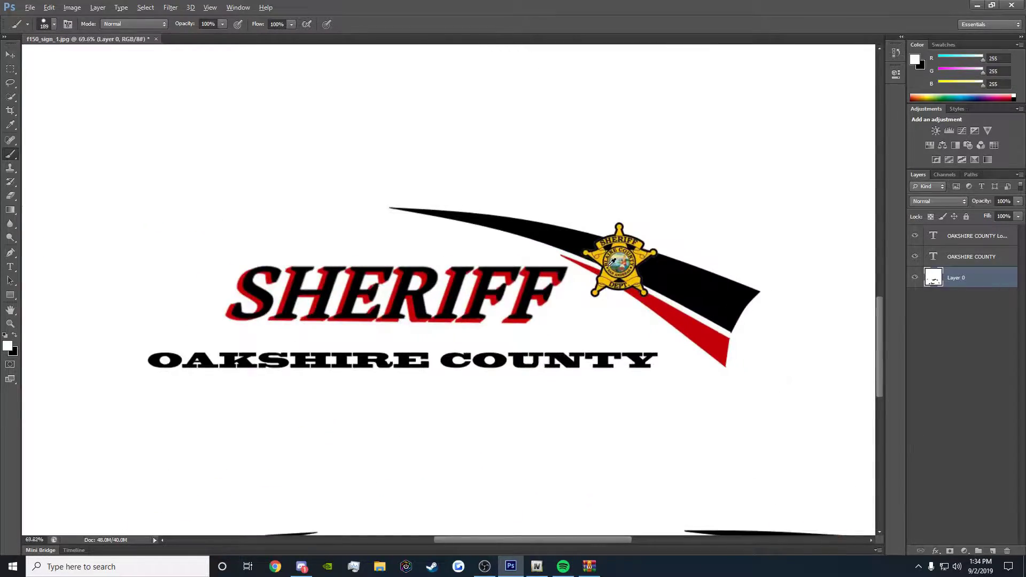
pyautogui.scroll(-4, 652, 250)
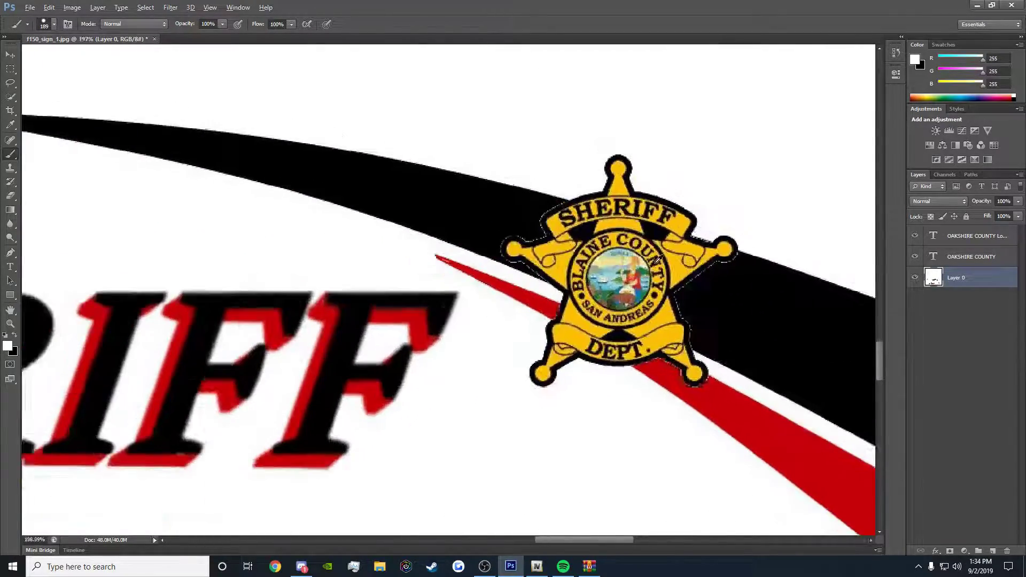
pyautogui.scroll(5, 659, 272)
pyautogui.scroll(-10, 660, 272)
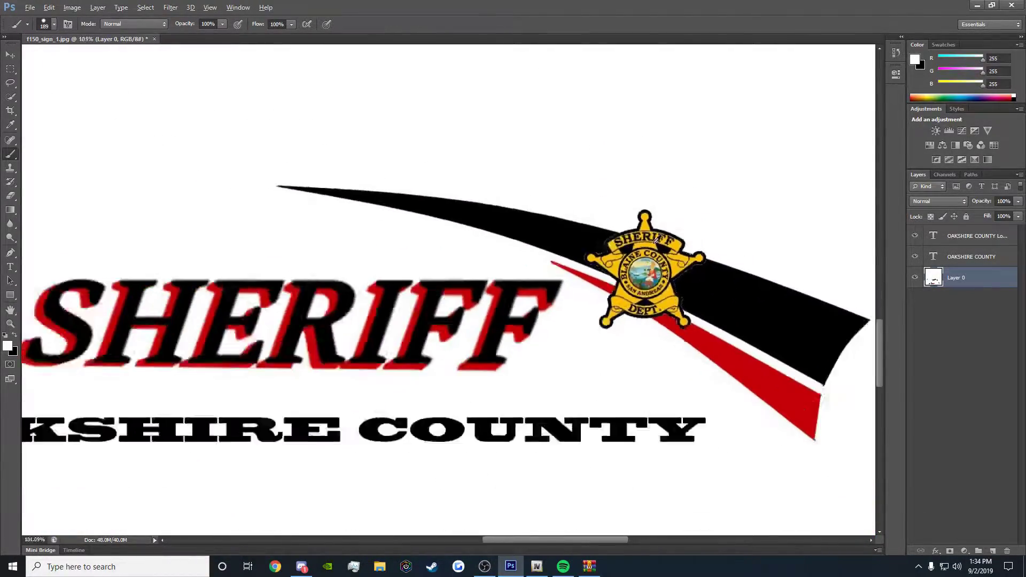
pyautogui.scroll(-3, 460, 253)
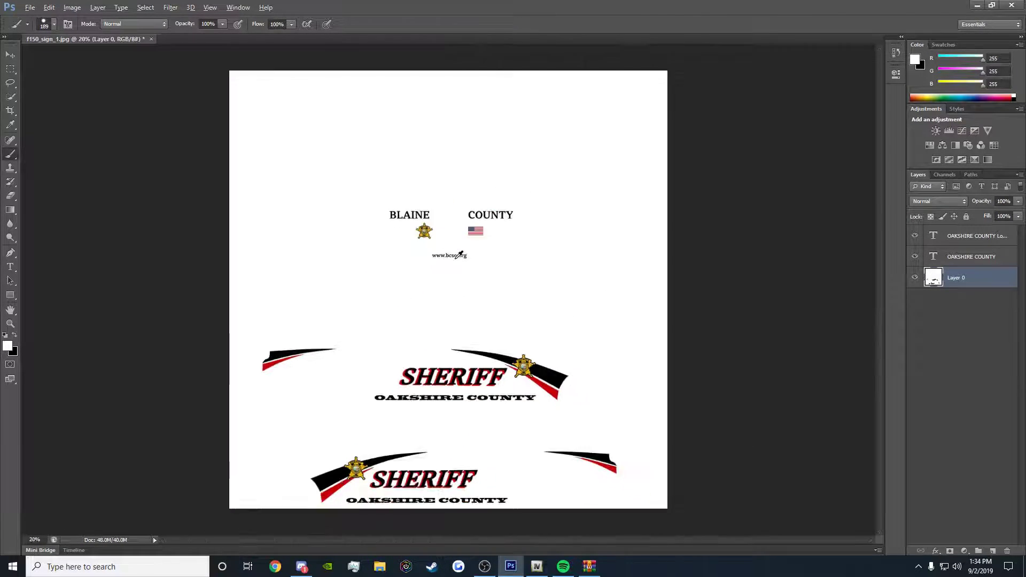
pyautogui.scroll(4, 428, 223)
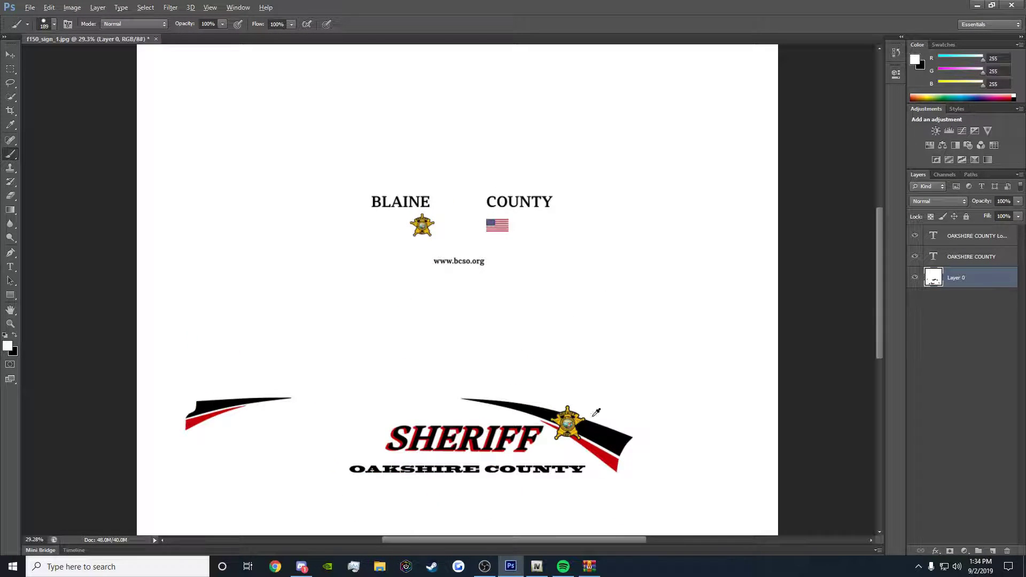
pyautogui.scroll(1, 406, 195)
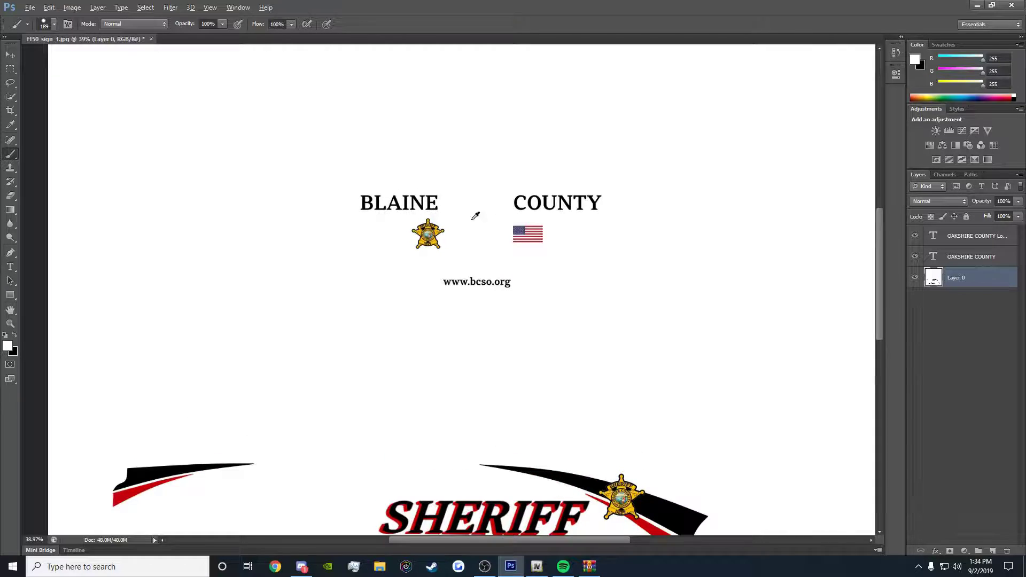
pyautogui.scroll(-1, 492, 270)
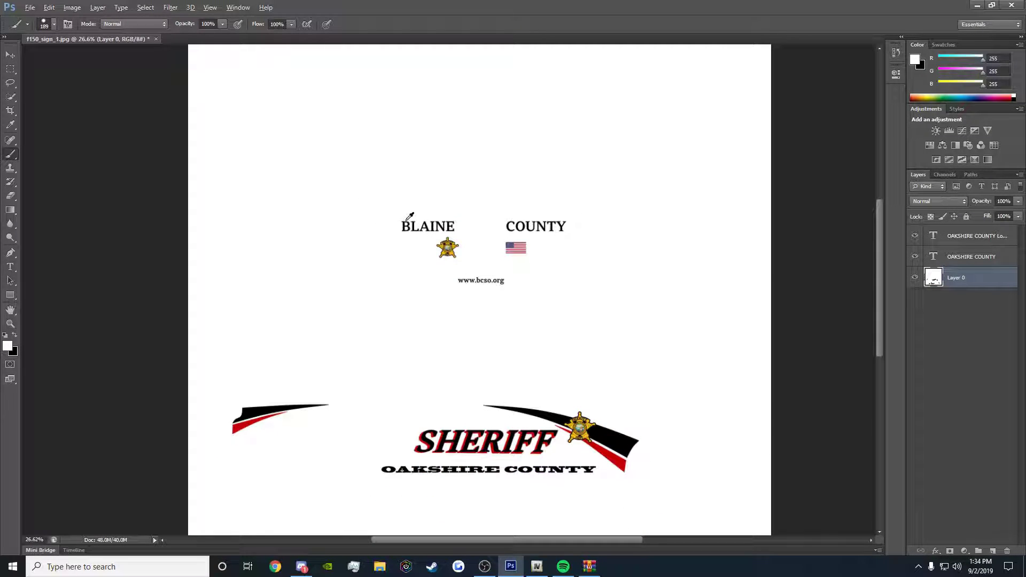
# Duplicate the OAKSHIRE COUNTY text layer and move the copy just above the remaining BLAINE COUNTY lettering.
pyautogui.rightClick(982, 263)
pyautogui.click(871, 158)
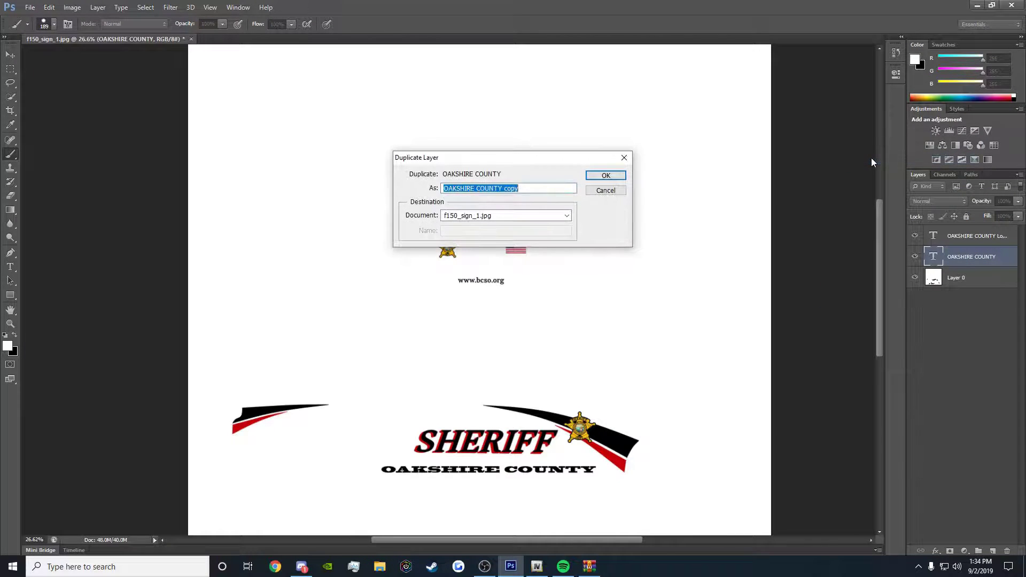
pyautogui.press('Return')
pyautogui.click(6, 57)
pyautogui.moveTo(463, 465); pyautogui.dragTo(436, 198)
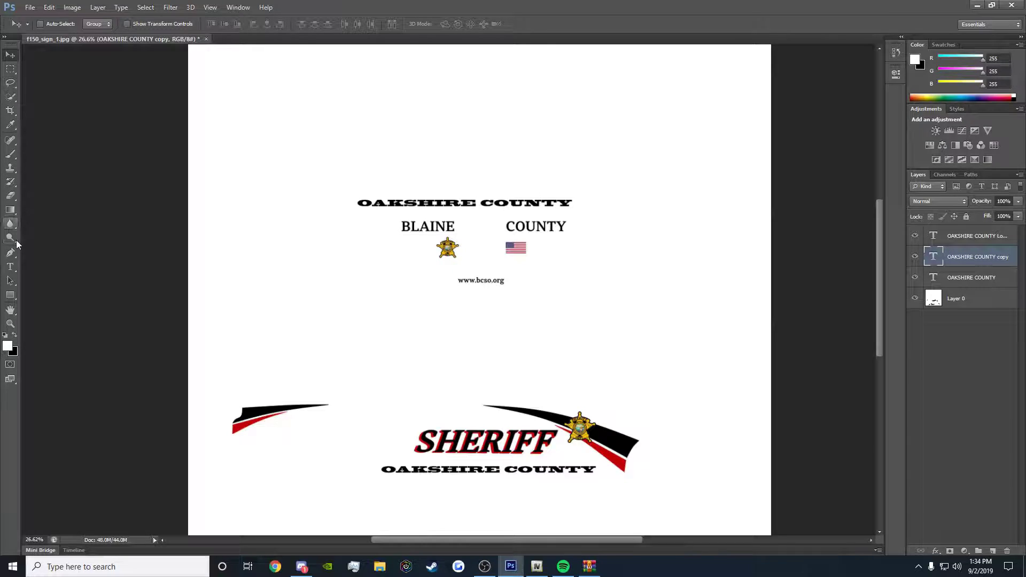
# Copy the word COUNTY from the duplicated text and delete it there, leaving only OAKSHIRE.
pyautogui.click(11, 268)
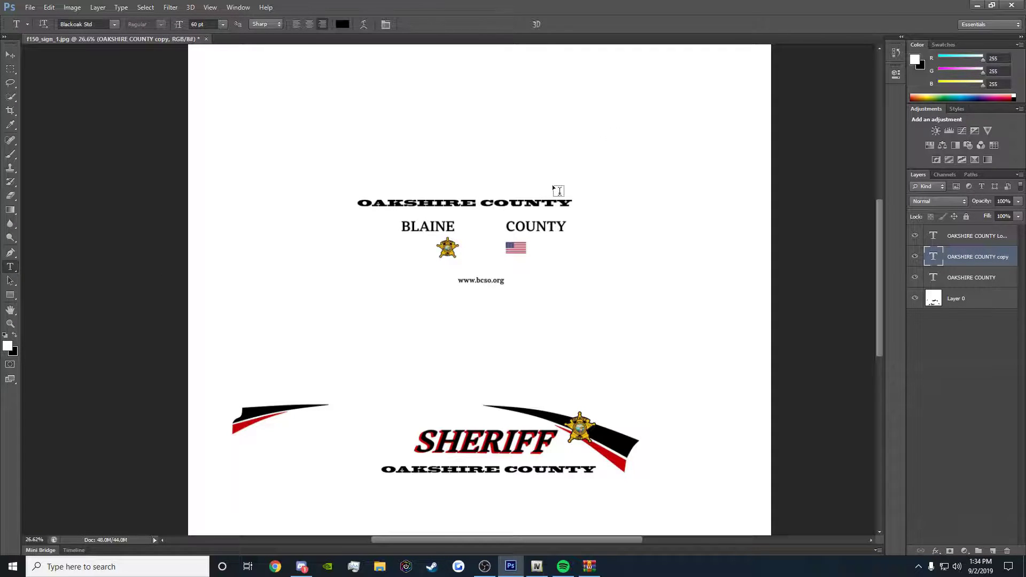
pyautogui.click(478, 203)
pyautogui.moveTo(482, 203); pyautogui.dragTo(573, 206)
pyautogui.hotkey('ctrl', 'c')
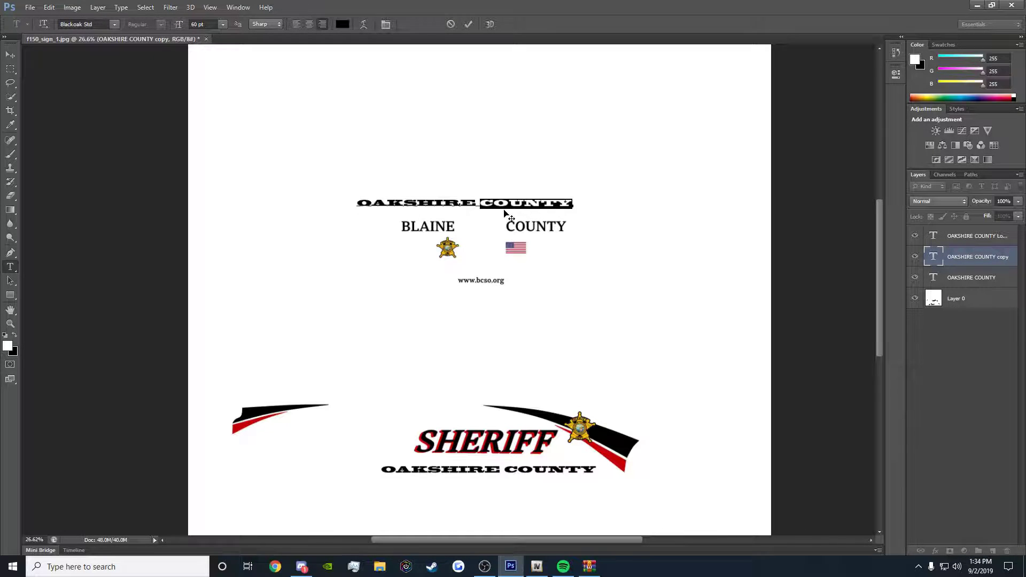
pyautogui.press('BackSpace')
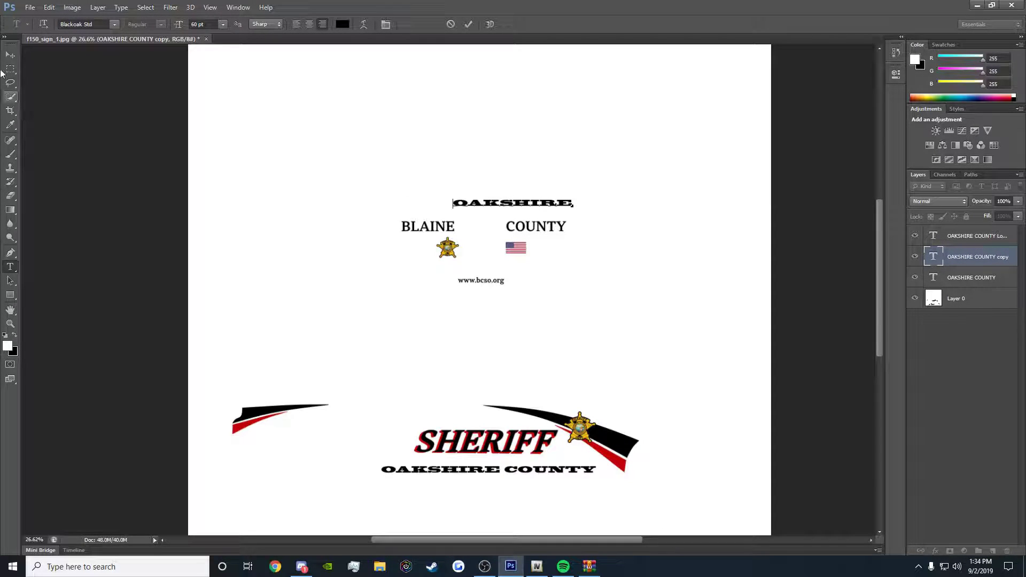
pyautogui.click(942, 338)
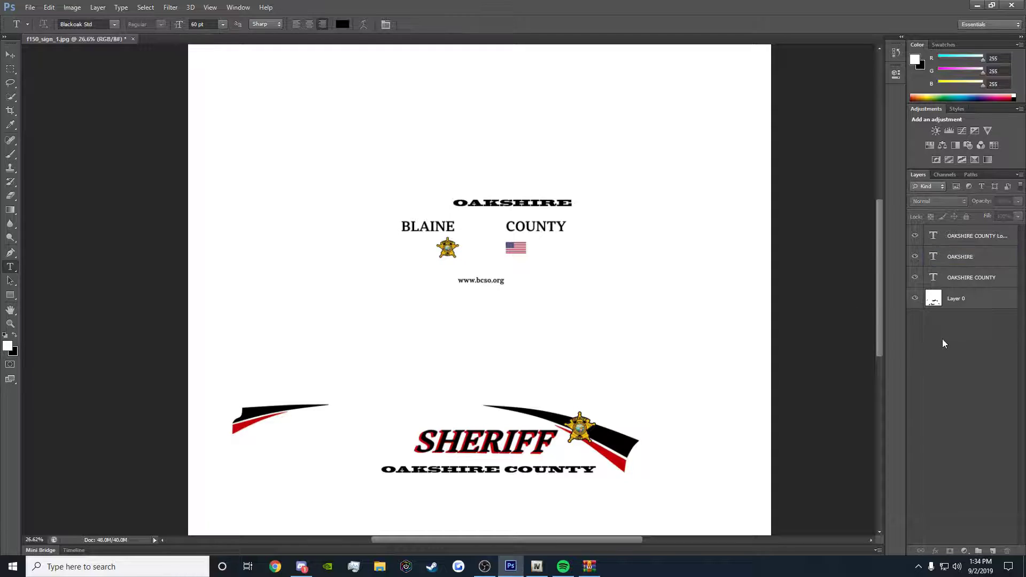
# Paste COUNTY as a separate text layer and move it over the original COUNTY lettering above the flag.
pyautogui.click(588, 311)
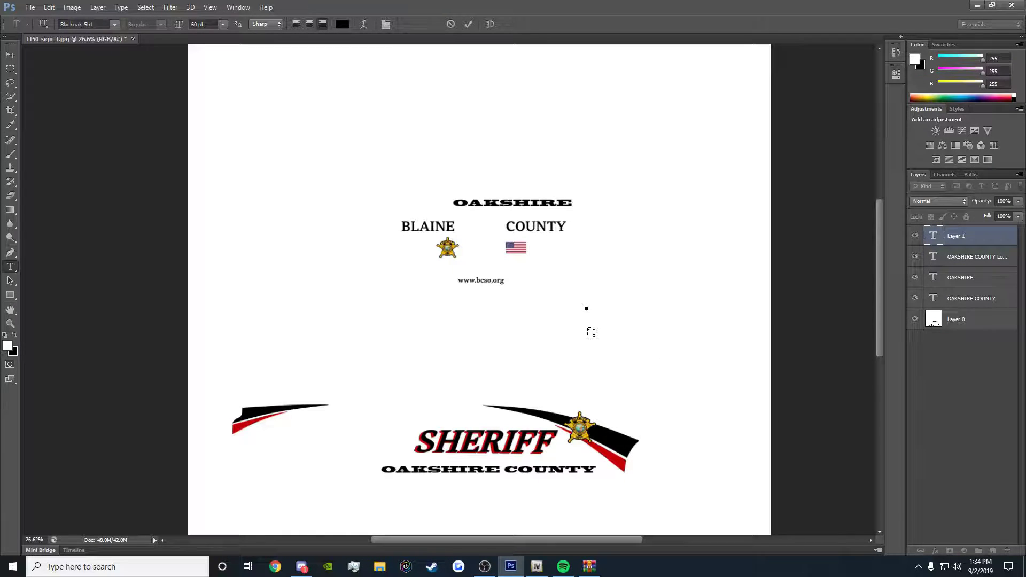
pyautogui.hotkey('ctrl', 'v')
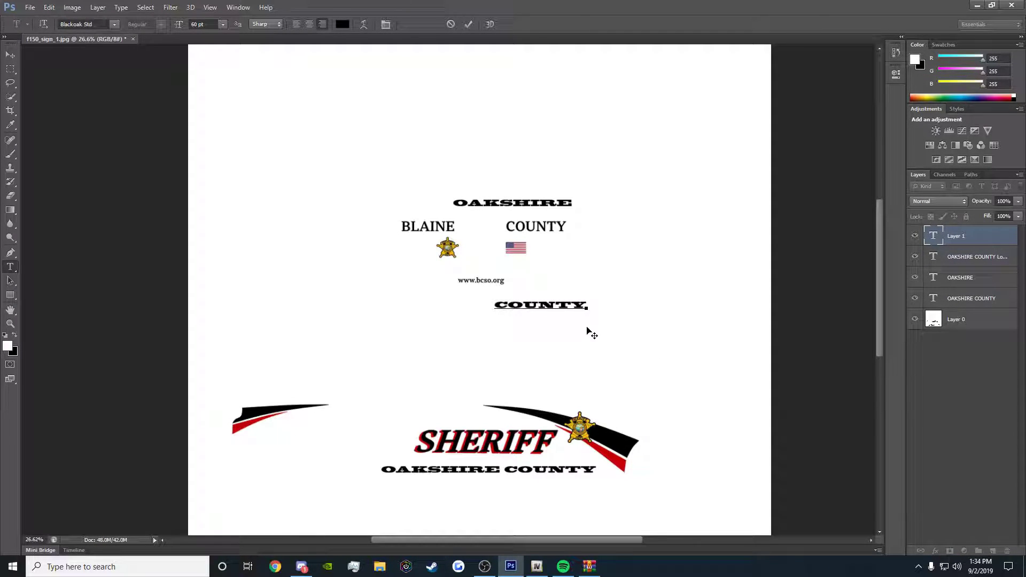
pyautogui.click(10, 57)
pyautogui.moveTo(547, 309); pyautogui.dragTo(542, 230)
# Move the OAKSHIRE text over the original BLAINE lettering above the small star badge.
pyautogui.click(974, 257)
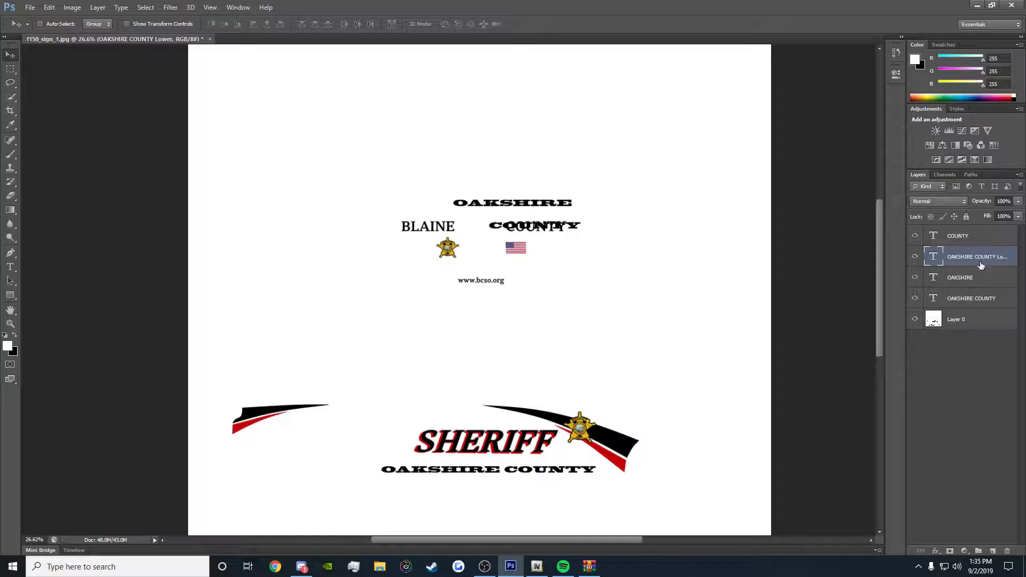
pyautogui.hscroll(2, 567, 353)
pyautogui.scroll(-5, 557, 356)
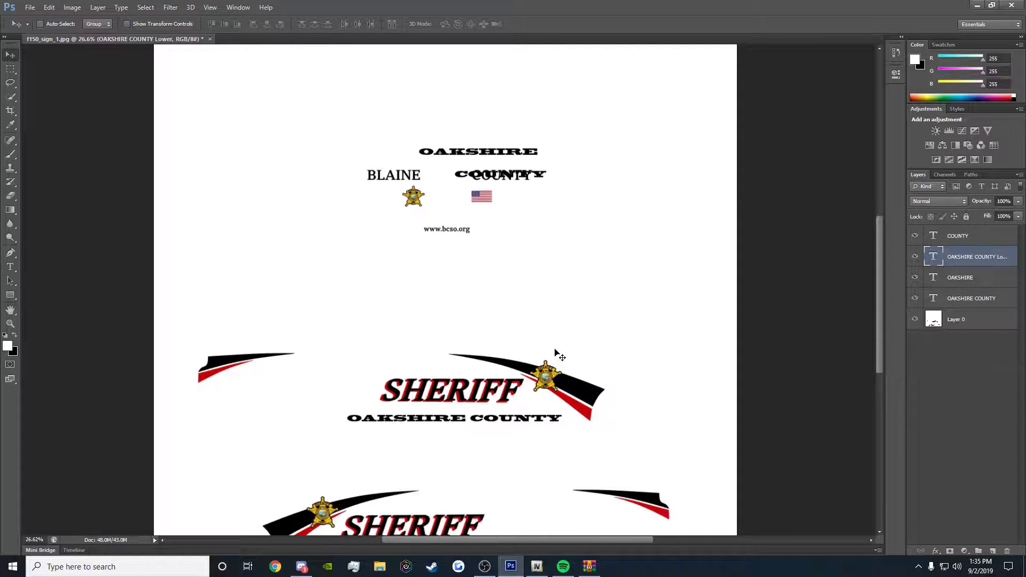
pyautogui.moveTo(319, 355); pyautogui.dragTo(412, 326)
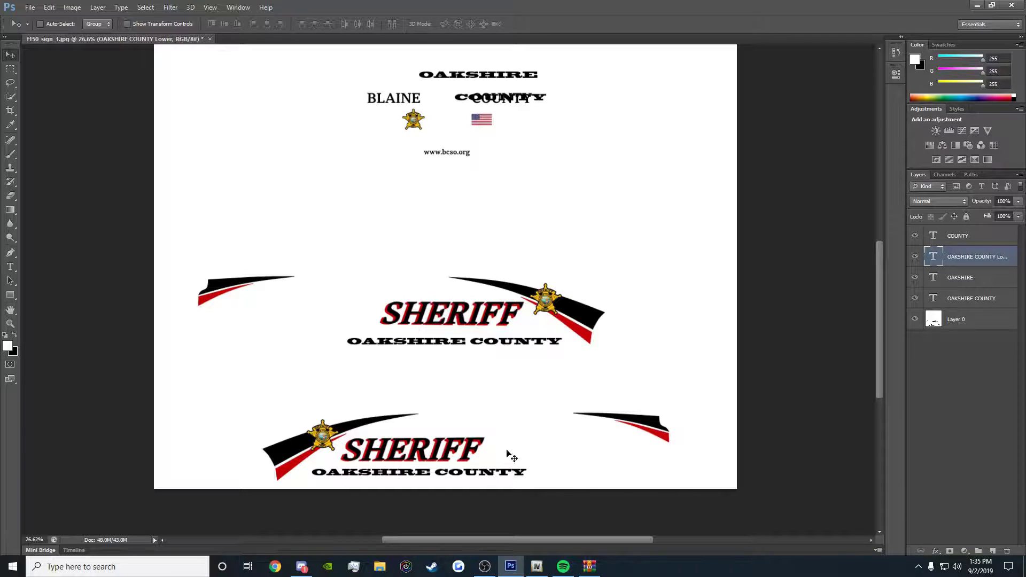
pyautogui.click(976, 280)
pyautogui.moveTo(457, 120); pyautogui.dragTo(372, 136)
pyautogui.moveTo(373, 142); pyautogui.dragTo(373, 143)
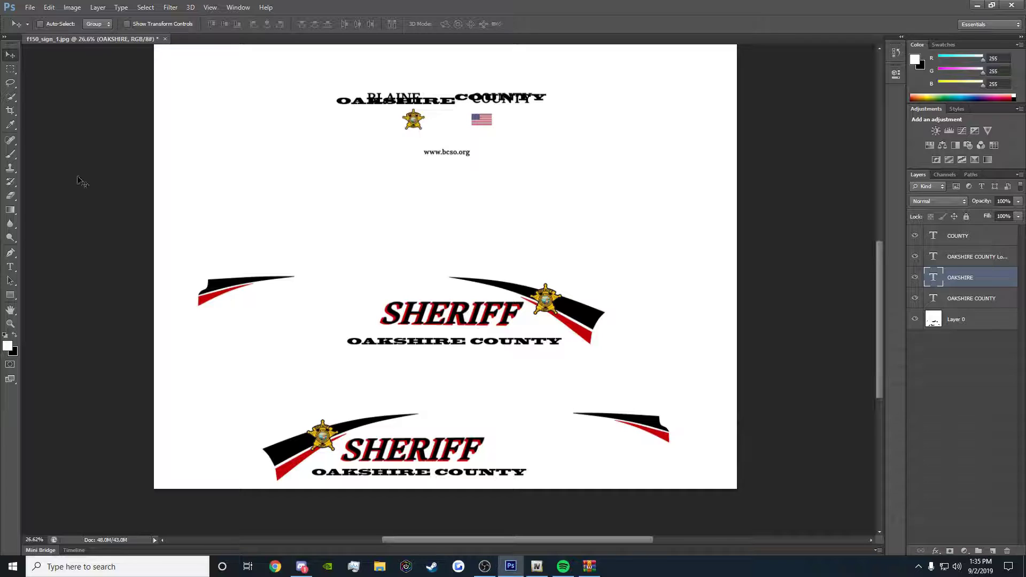
# Set the OAKSHIRE text's font size to 48 pt and realign it over the BLAINE lettering.
pyautogui.click(8, 269)
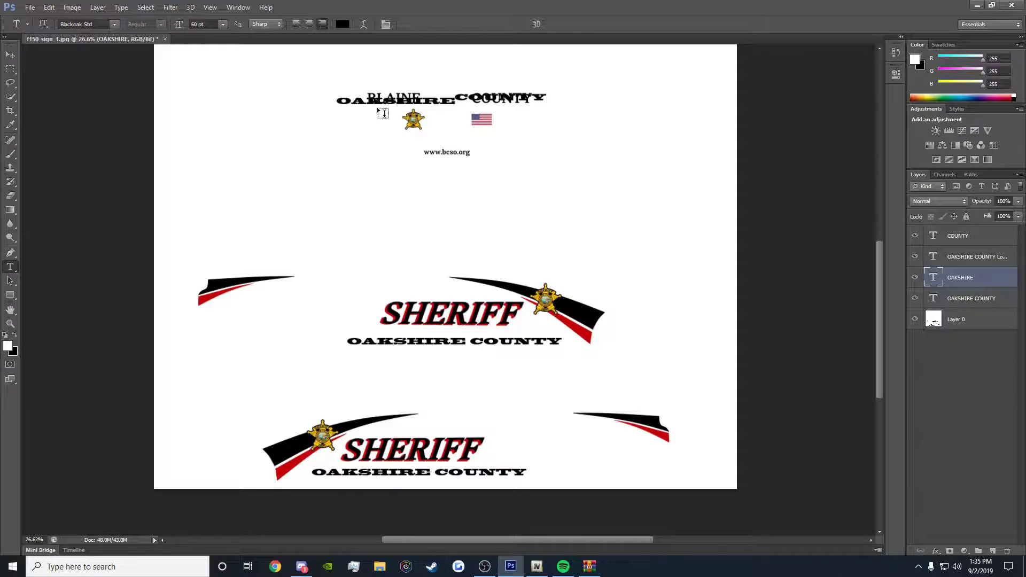
pyautogui.doubleClick(391, 98)
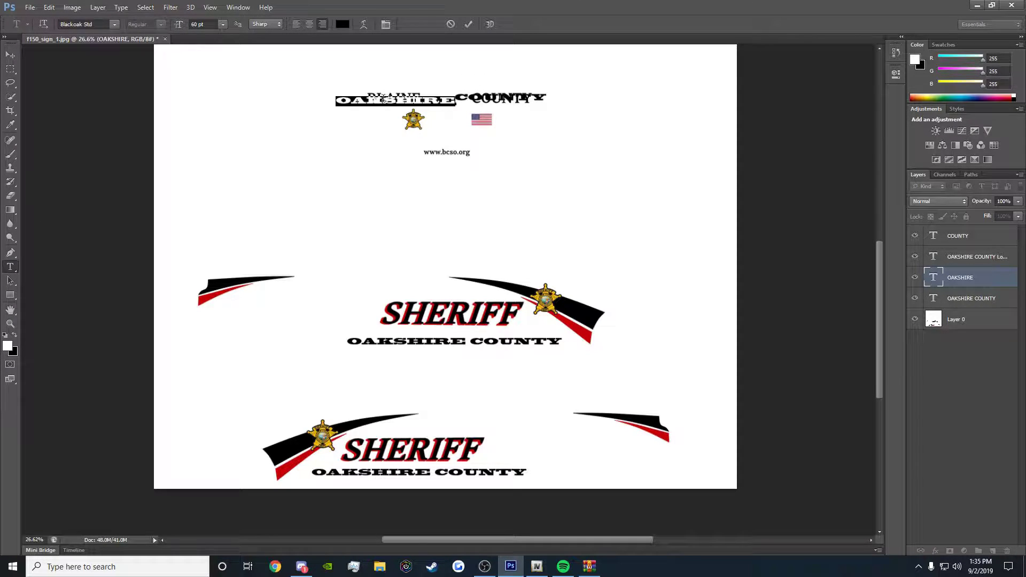
pyautogui.click(223, 25)
pyautogui.click(233, 184)
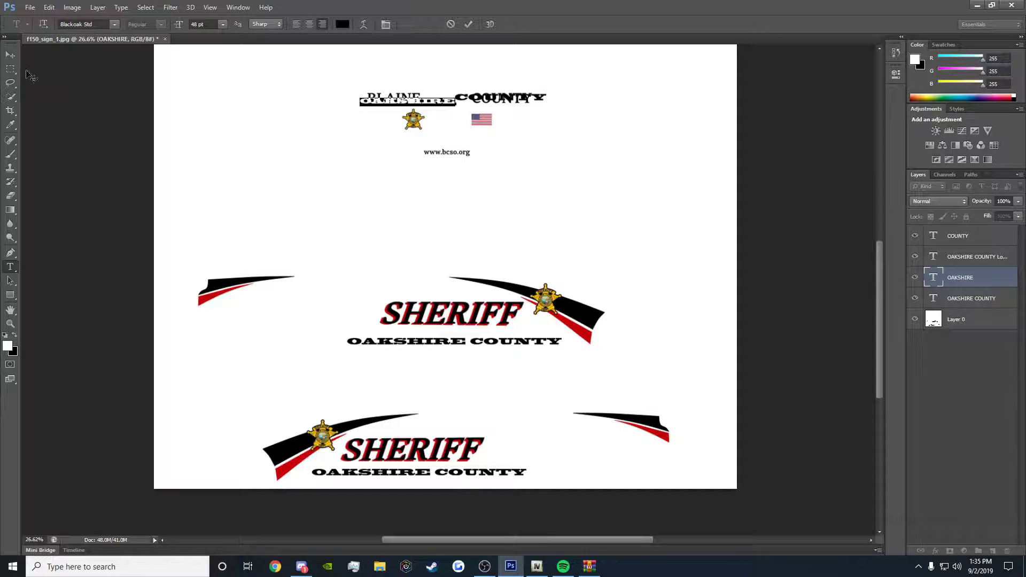
pyautogui.click(6, 58)
pyautogui.moveTo(409, 102); pyautogui.dragTo(397, 98)
# Stretch the OAKSHIRE text's height to about 210% with Free Transform and realign it over the BLAINE lettering.
pyautogui.click(49, 7)
pyautogui.moveTo(122, 215)
pyautogui.click(211, 230)
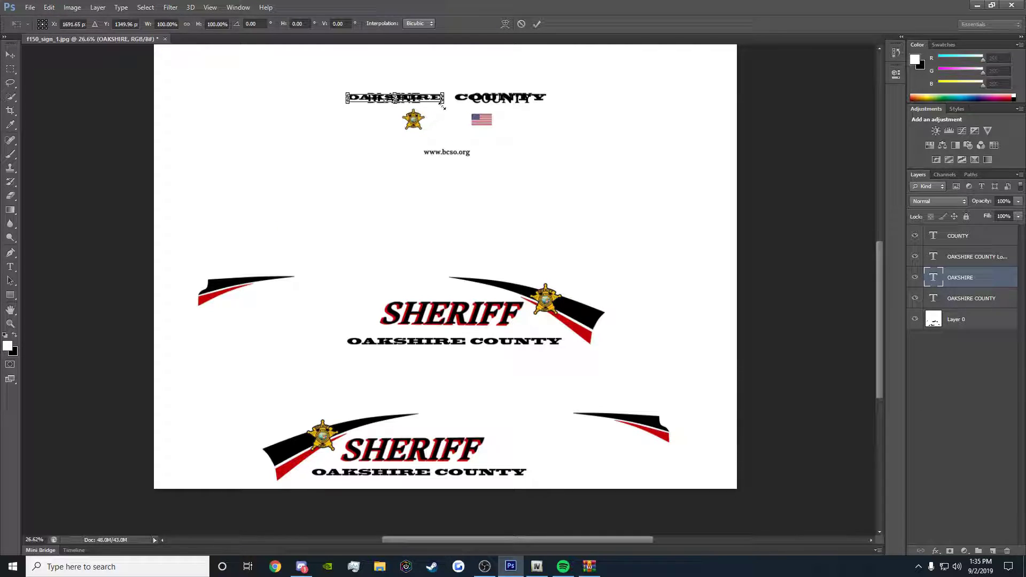
pyautogui.moveTo(444, 107); pyautogui.dragTo(444, 114)
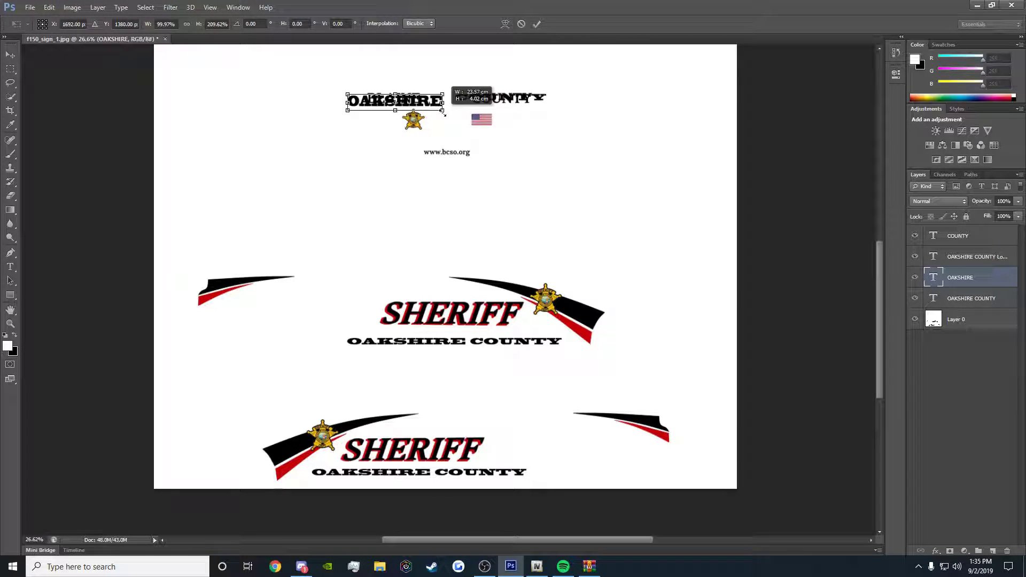
pyautogui.click(10, 54)
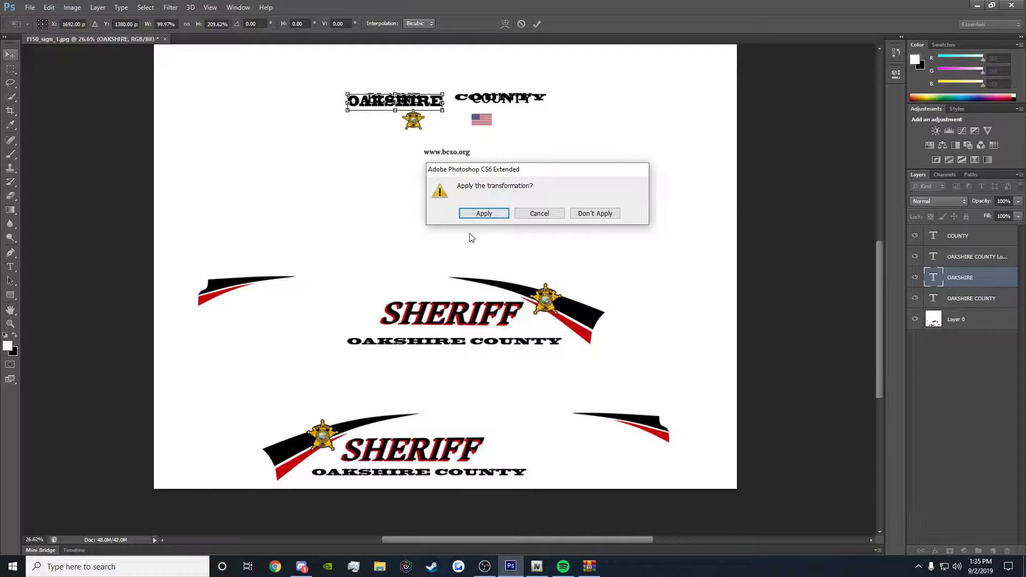
pyautogui.click(481, 216)
pyautogui.moveTo(392, 104); pyautogui.dragTo(392, 101)
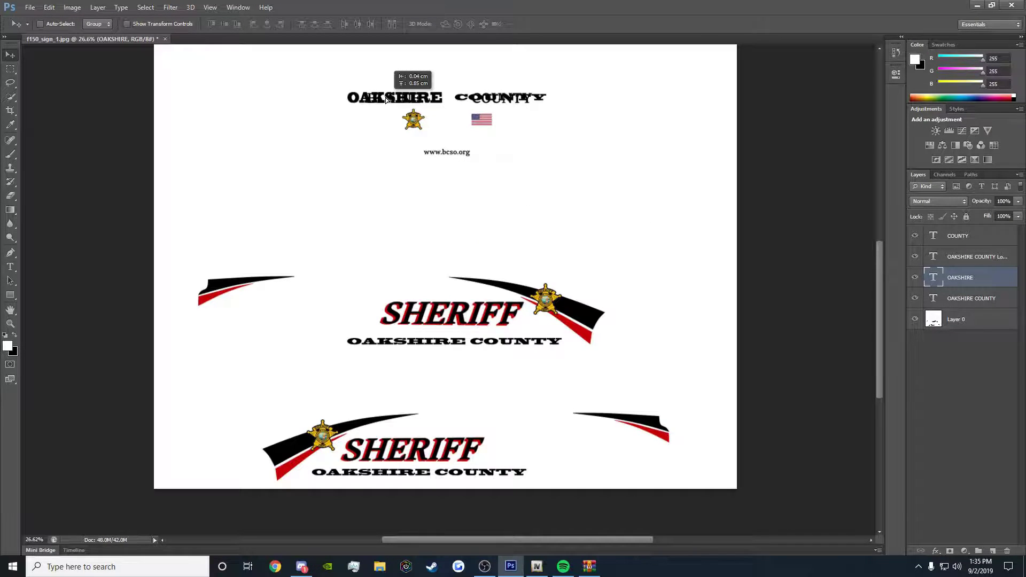
# Delete the separate COUNTY text layer.
pyautogui.rightClick(972, 248)
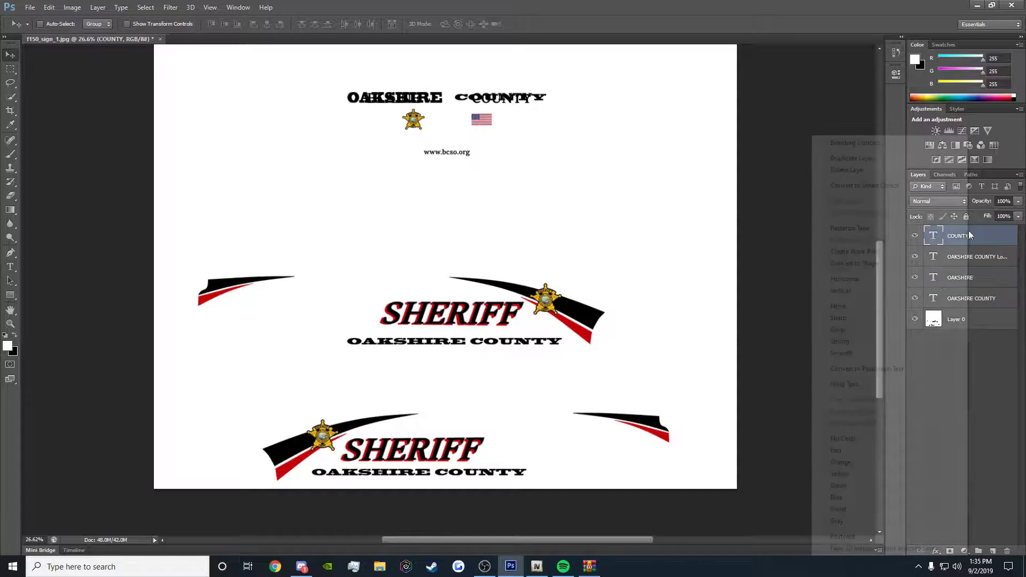
pyautogui.click(881, 170)
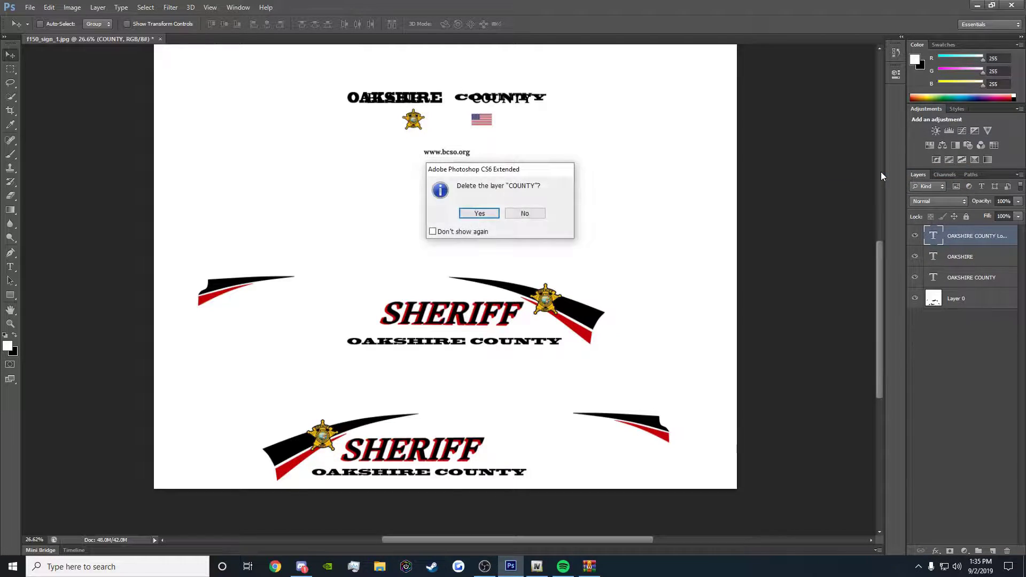
pyautogui.press('Return')
pyautogui.rightClick(970, 239)
pyautogui.press('Escape')
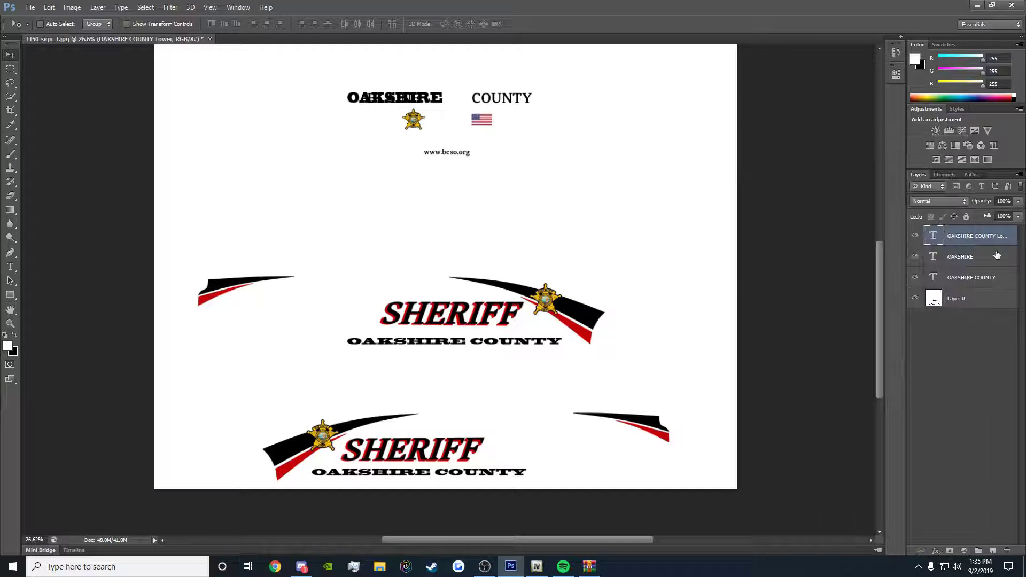
# Duplicate the stretched OAKSHIRE text layer and move the copy over the original COUNTY lettering above the flag.
pyautogui.click(983, 256)
pyautogui.rightClick(961, 257)
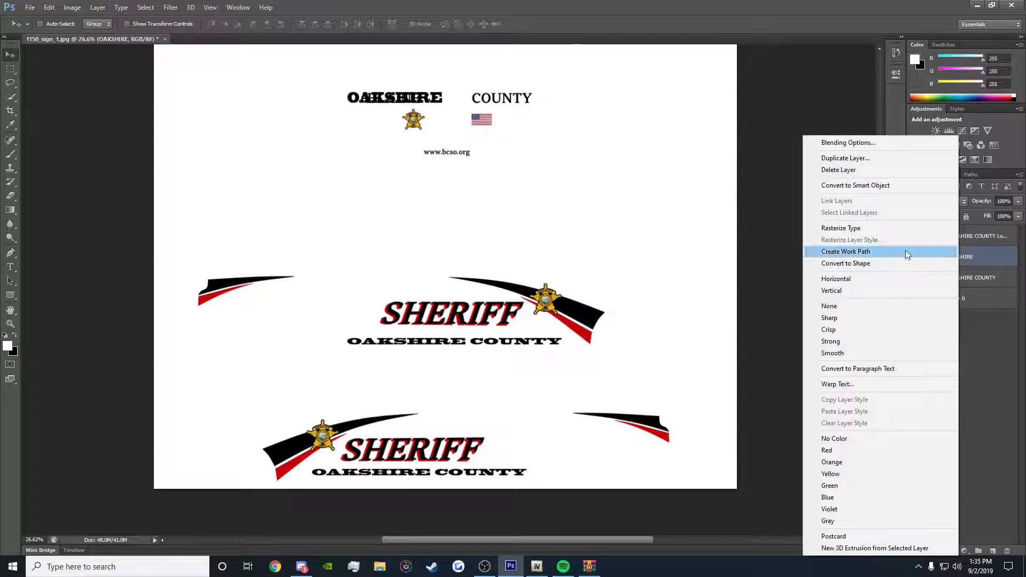
pyautogui.click(862, 157)
pyautogui.press('Return')
pyautogui.moveTo(407, 103); pyautogui.dragTo(514, 102)
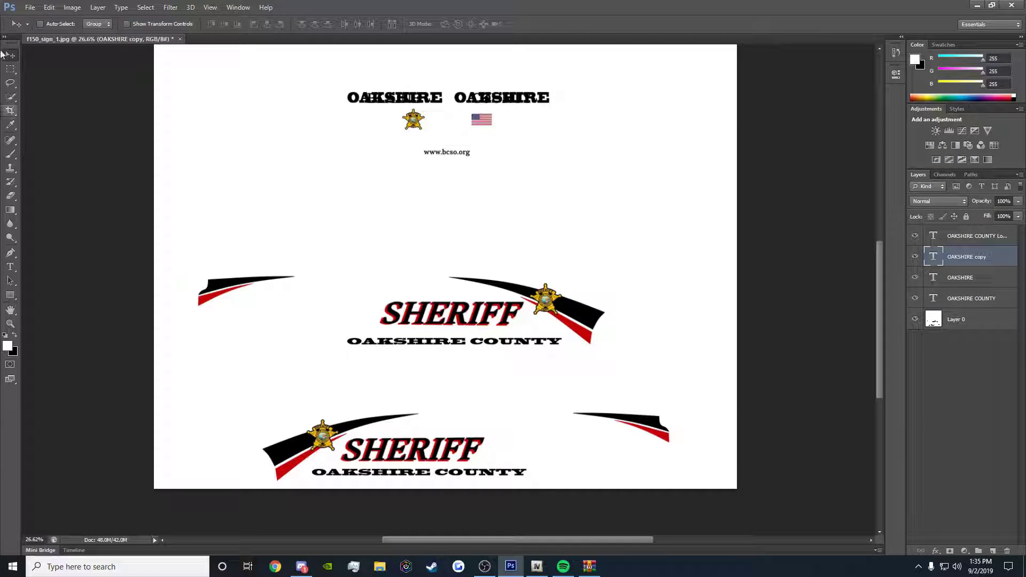
pyautogui.click(10, 267)
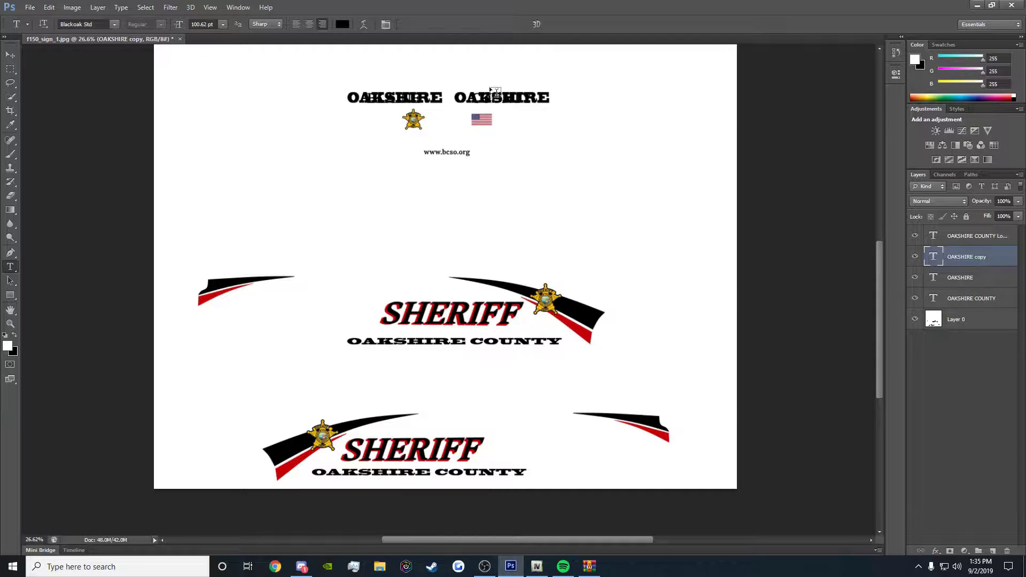
pyautogui.click(498, 91)
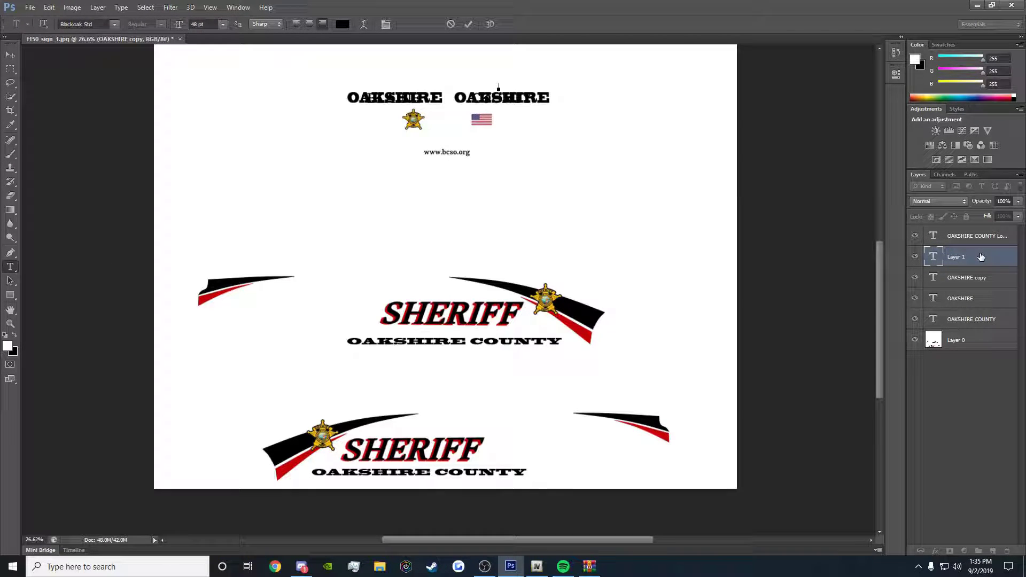
pyautogui.click(973, 267)
pyautogui.rightClick(957, 262)
pyautogui.click(853, 168)
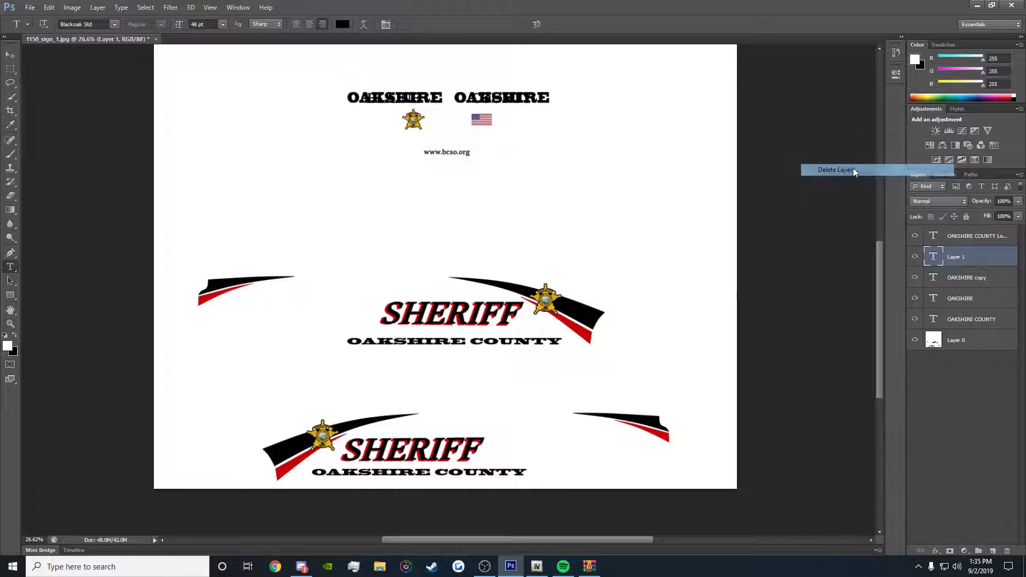
# Change the duplicated OAKSHIRE text to COUNTY and align it over the original COUNTY lettering.
pyautogui.doubleClick(500, 97)
pyautogui.write('COUNTY')
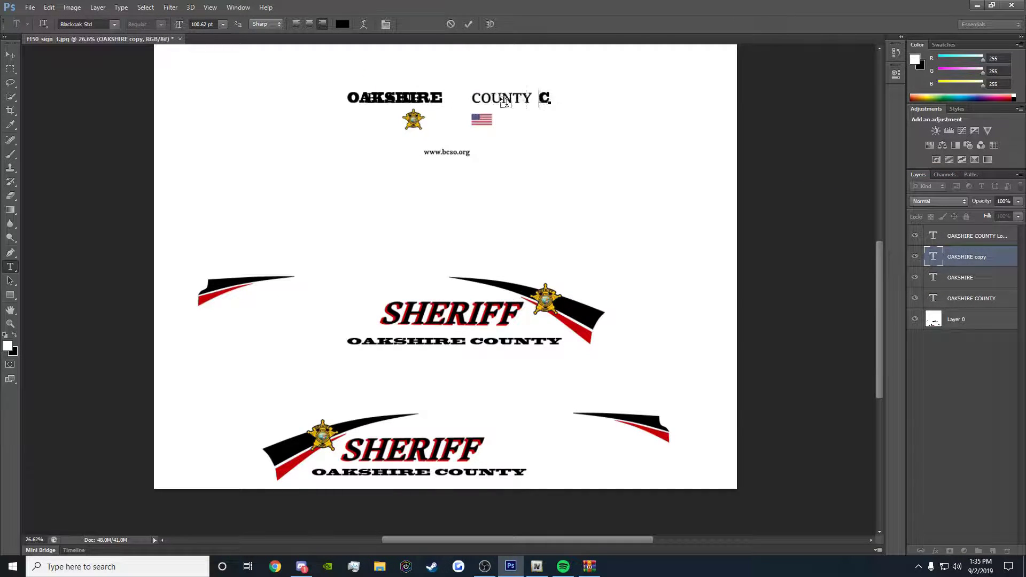
pyautogui.click(11, 55)
pyautogui.moveTo(513, 102); pyautogui.dragTo(506, 101)
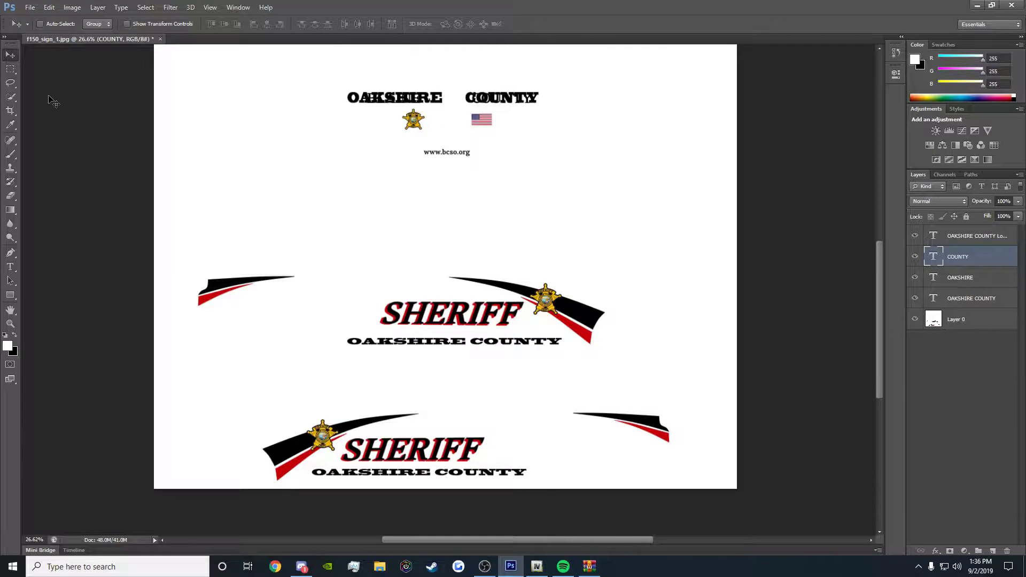
# Erase the original BLAINE COUNTY lettering behind the separate OAKSHIRE and COUNTY texts on Layer 0 with a 197 px eraser.
pyautogui.click(962, 319)
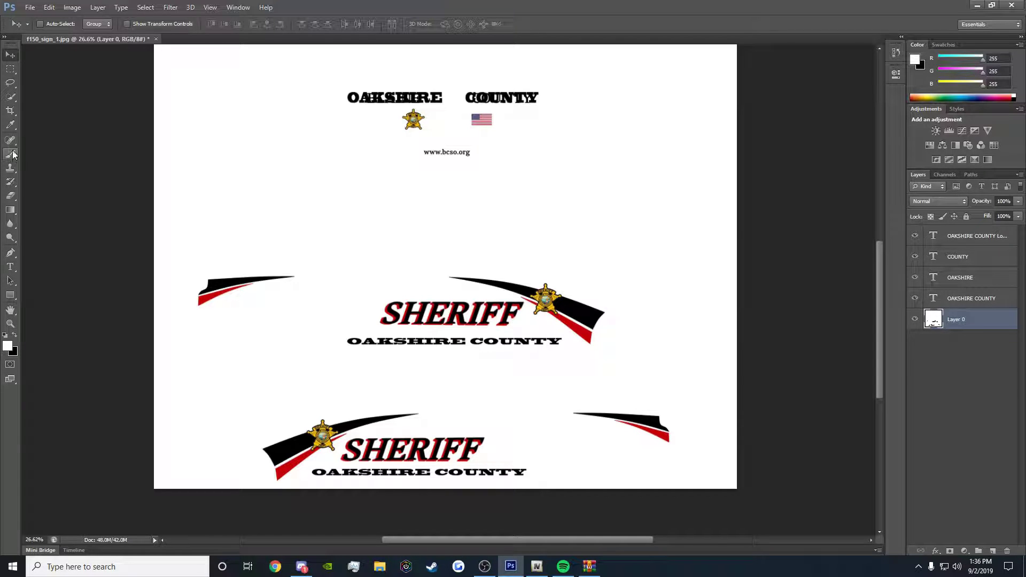
pyautogui.click(10, 196)
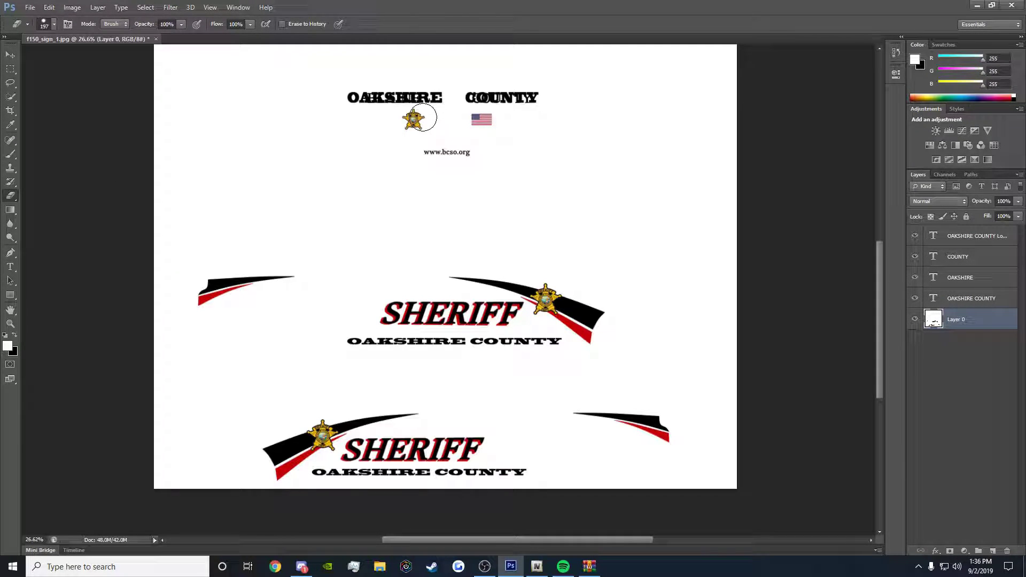
pyautogui.moveTo(332, 98); pyautogui.dragTo(485, 92)
pyautogui.hotkey('ctrl', 'z')
pyautogui.scroll(2, 374, 95)
pyautogui.click(329, 93)
pyautogui.moveTo(329, 94); pyautogui.dragTo(639, 92)
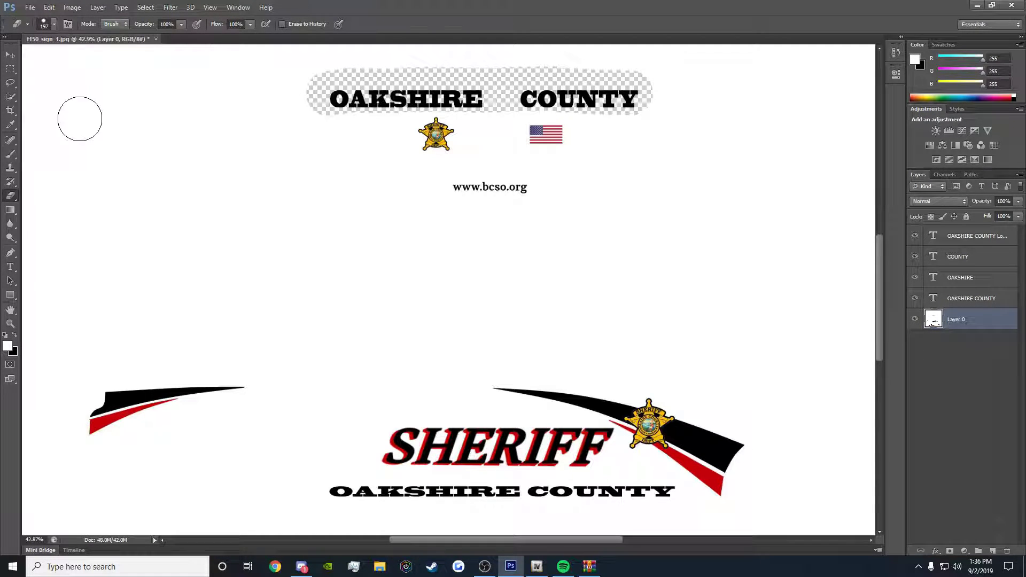
# Paint white over the erased transparent area behind the OAKSHIRE and COUNTY texts on Layer 0 with a 189 px brush.
pyautogui.click(11, 102)
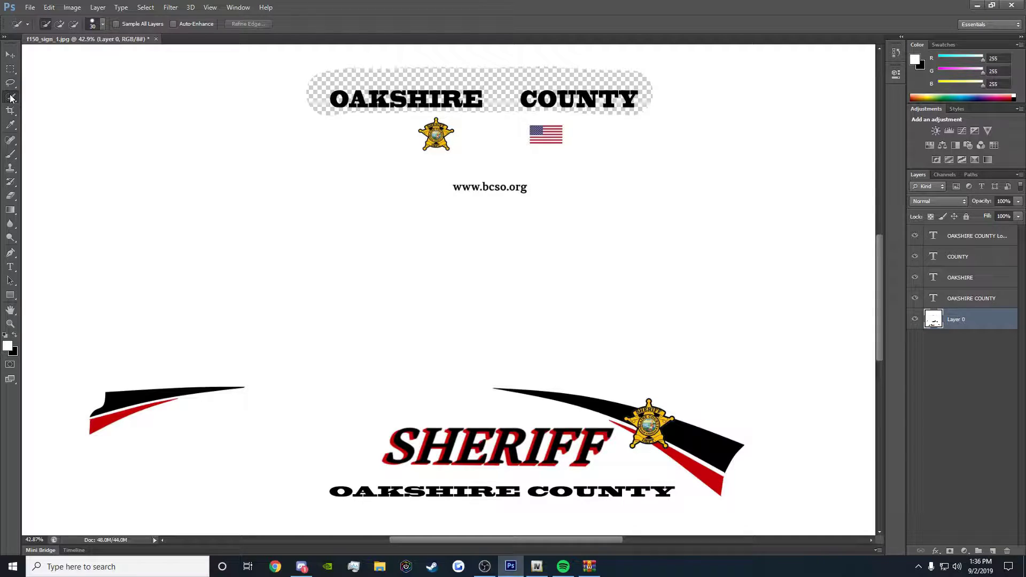
pyautogui.click(10, 154)
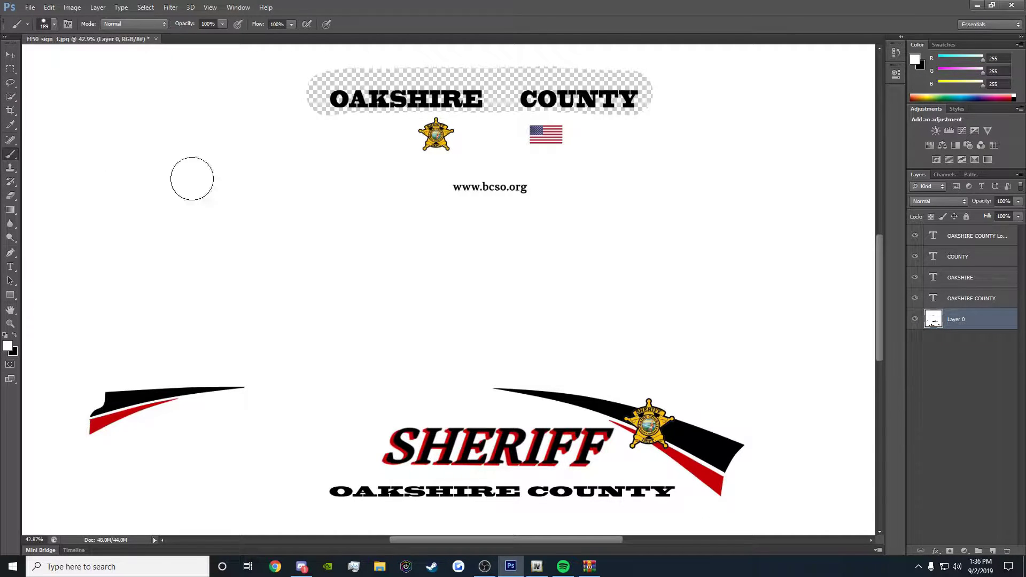
pyautogui.moveTo(297, 87)
pyautogui.mouseDown()
pyautogui.moveTo(561, 62)
pyautogui.moveTo(649, 84)
pyautogui.moveTo(556, 104)
pyautogui.moveTo(506, 101)
pyautogui.moveTo(527, 105)
pyautogui.mouseUp()
pyautogui.hotkey('ctrl', 'z')
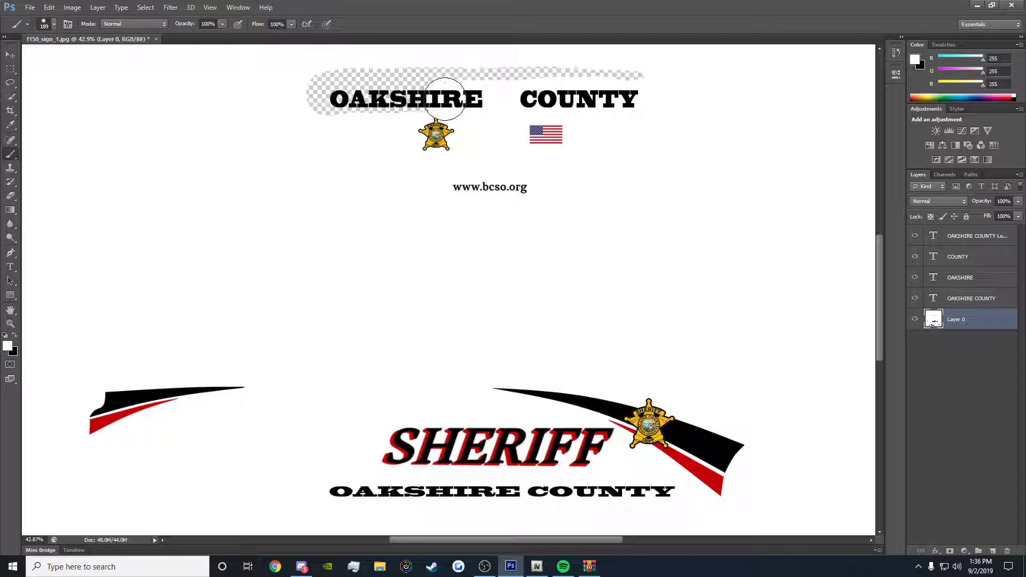
pyautogui.moveTo(662, 96)
pyautogui.mouseDown()
pyautogui.moveTo(423, 94)
pyautogui.moveTo(319, 110)
pyautogui.moveTo(303, 95)
pyautogui.moveTo(314, 81)
pyautogui.moveTo(369, 72)
pyautogui.moveTo(475, 64)
pyautogui.moveTo(679, 71)
pyautogui.mouseUp()
pyautogui.scroll(-3, 649, 194)
pyautogui.scroll(5, 465, 260)
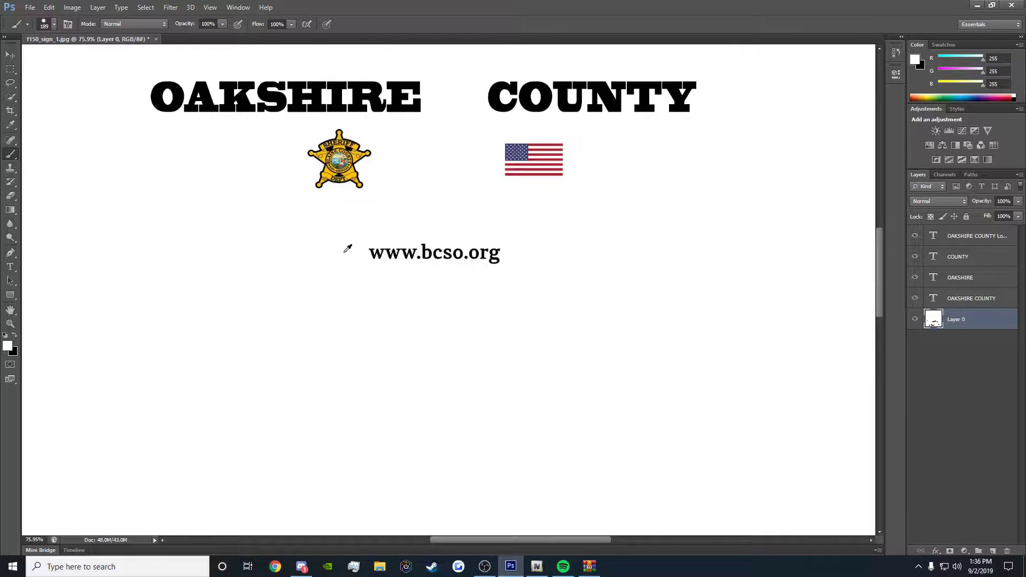
pyautogui.click(16, 270)
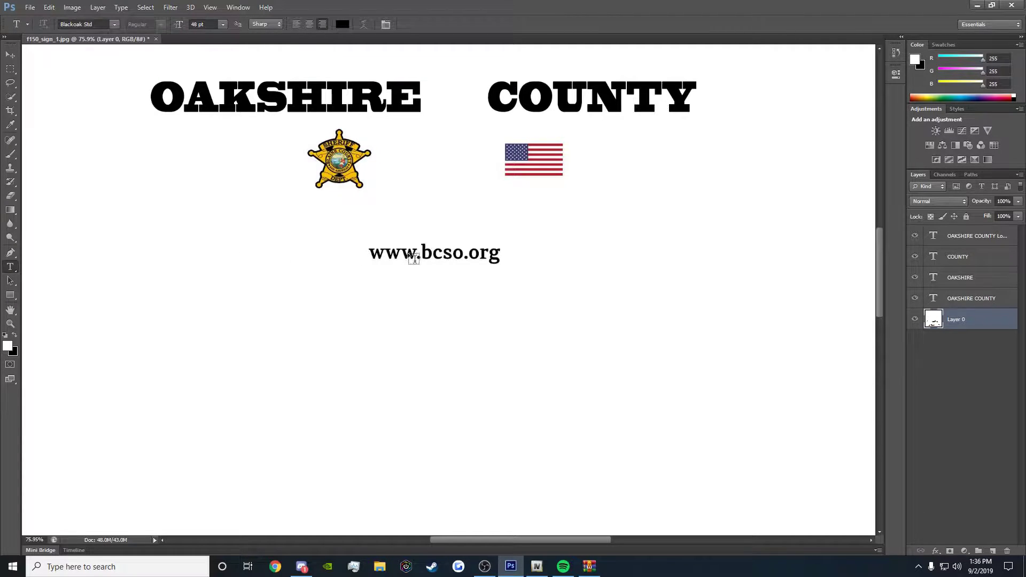
pyautogui.click(433, 262)
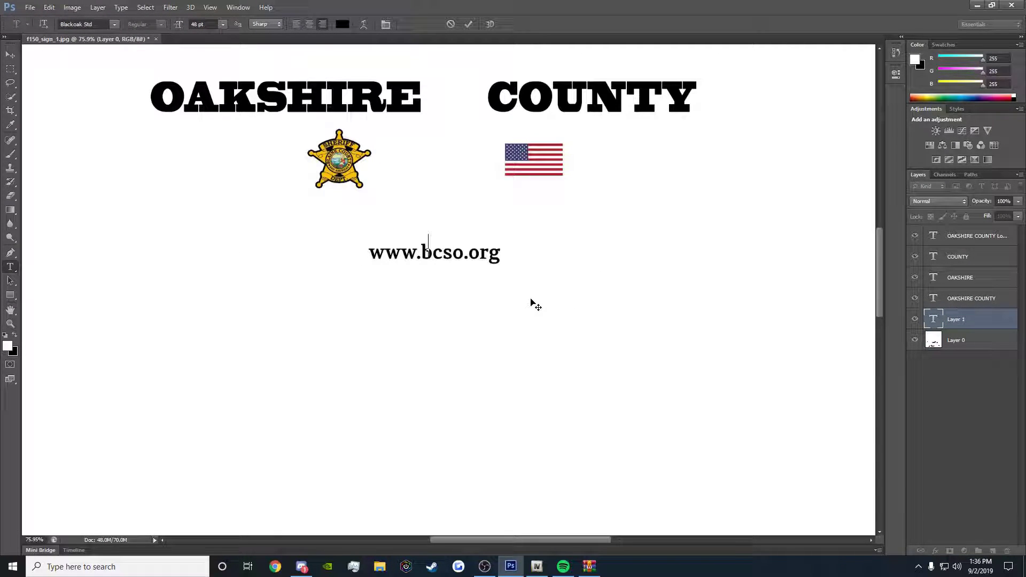
pyautogui.write('www.')
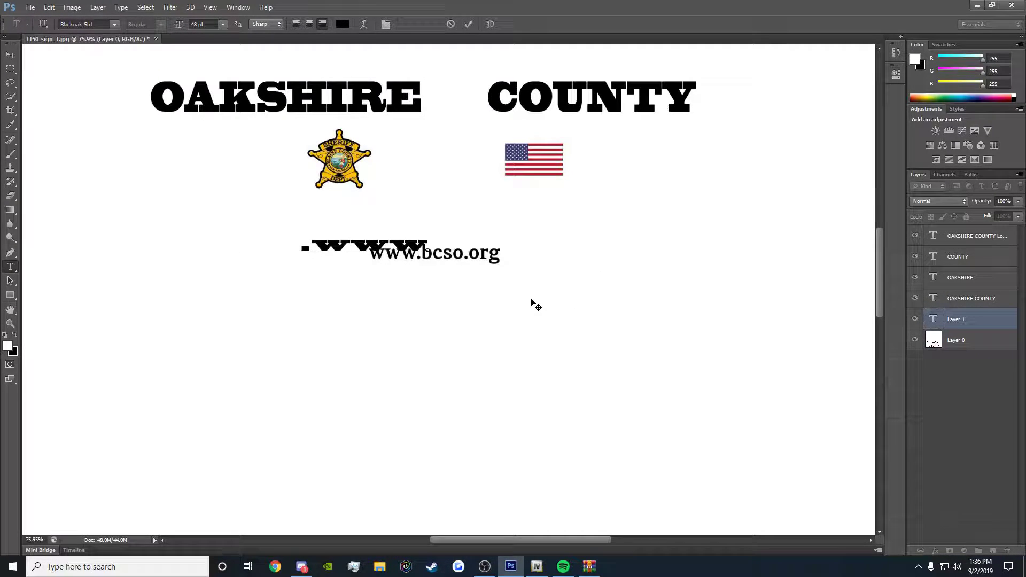
pyautogui.write('b')
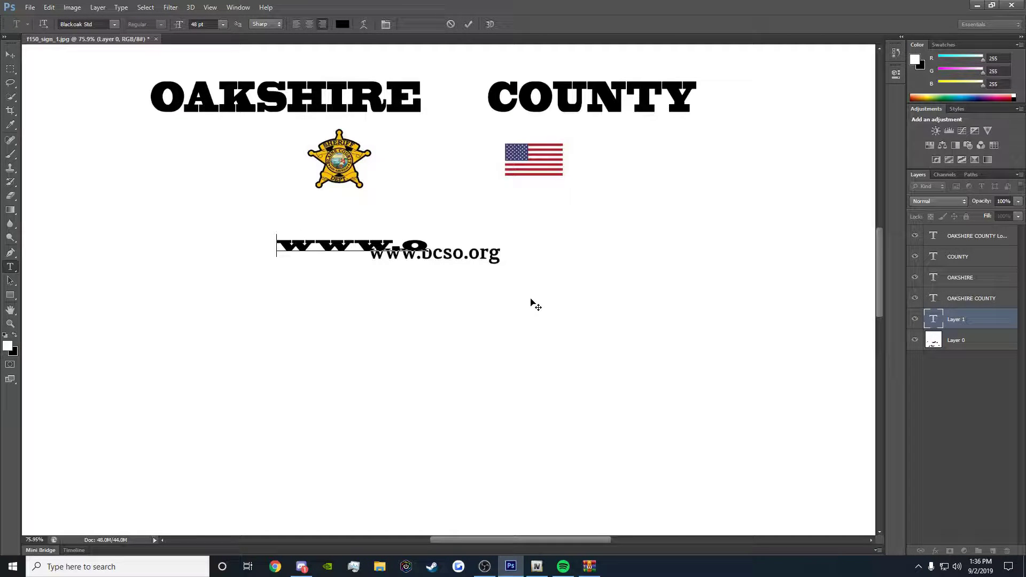
pyautogui.write('cso.org')
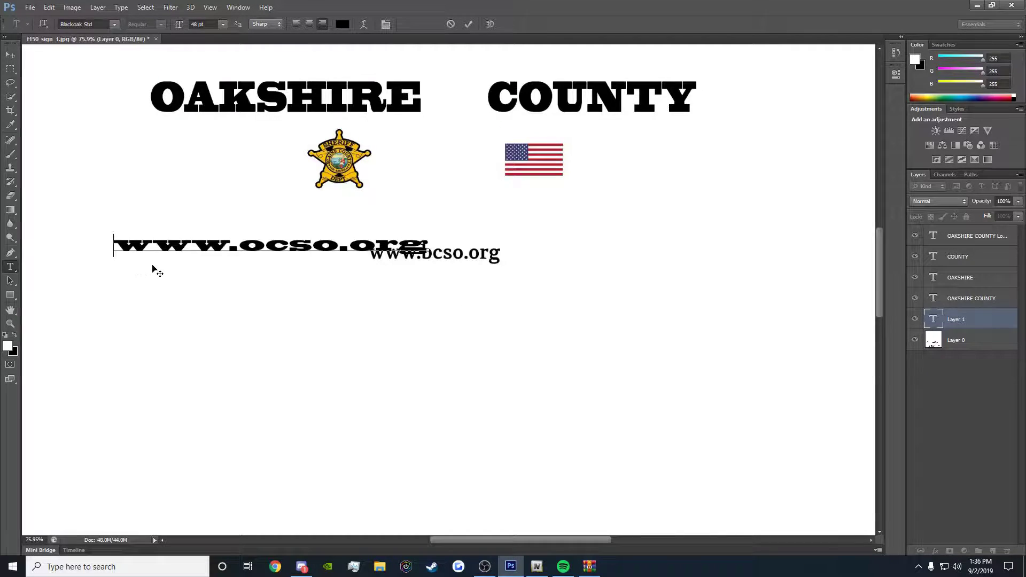
pyautogui.click(48, 7)
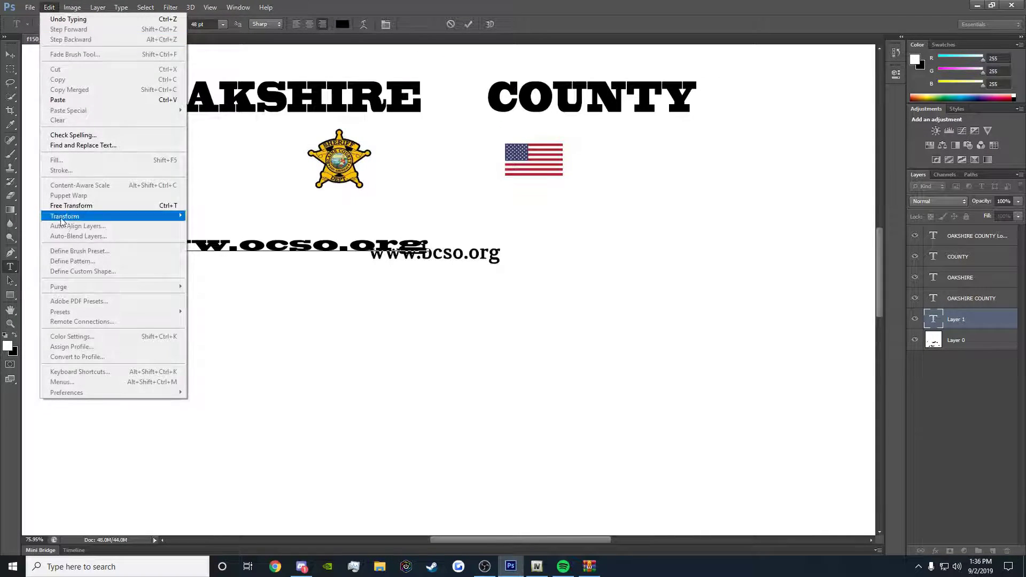
pyautogui.moveTo(107, 216)
pyautogui.click(226, 242)
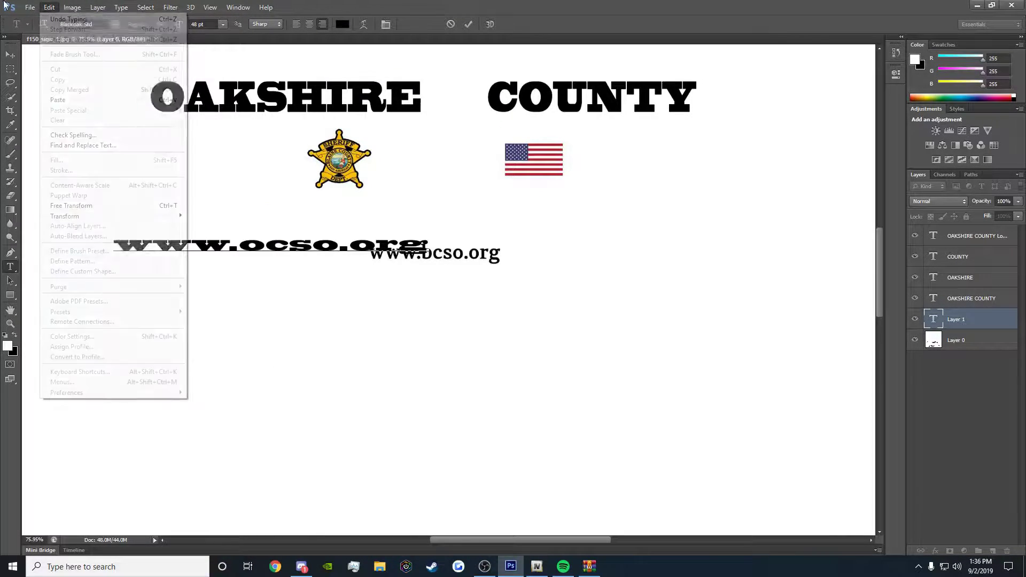
pyautogui.click(49, 7)
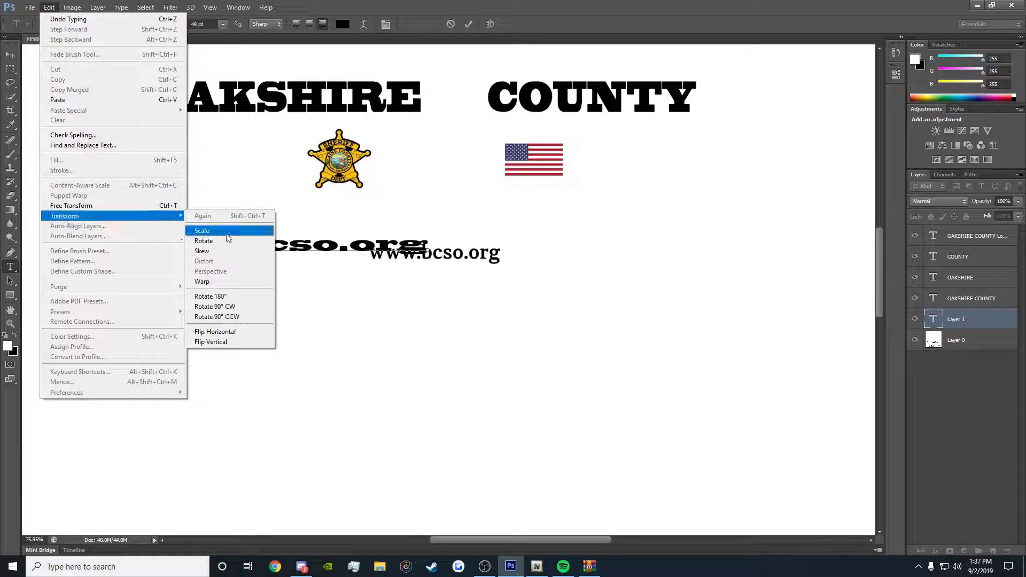
pyautogui.click(202, 230)
pyautogui.moveTo(116, 240); pyautogui.dragTo(289, 225)
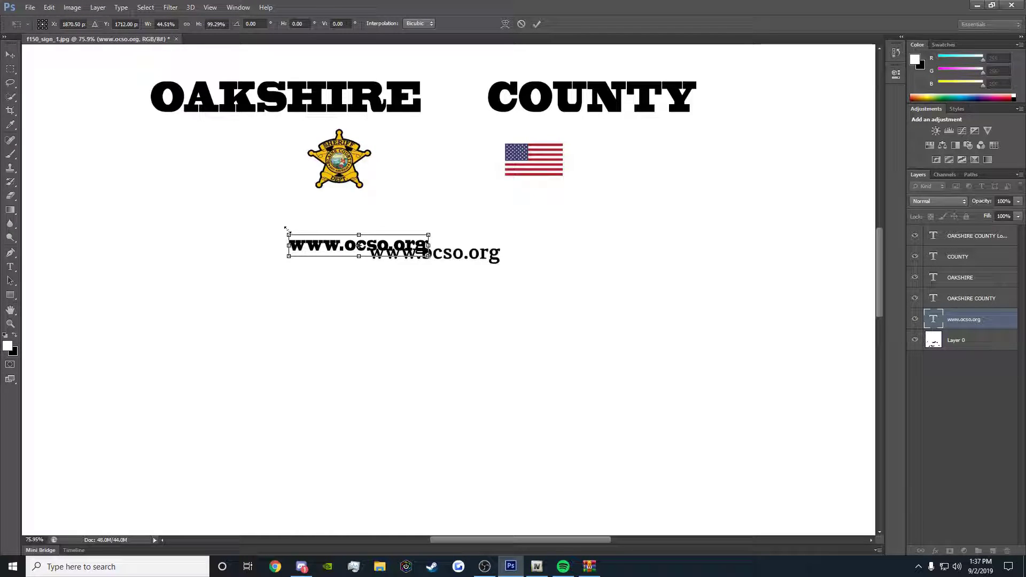
pyautogui.click(10, 55)
pyautogui.click(484, 214)
pyautogui.moveTo(367, 249); pyautogui.dragTo(442, 257)
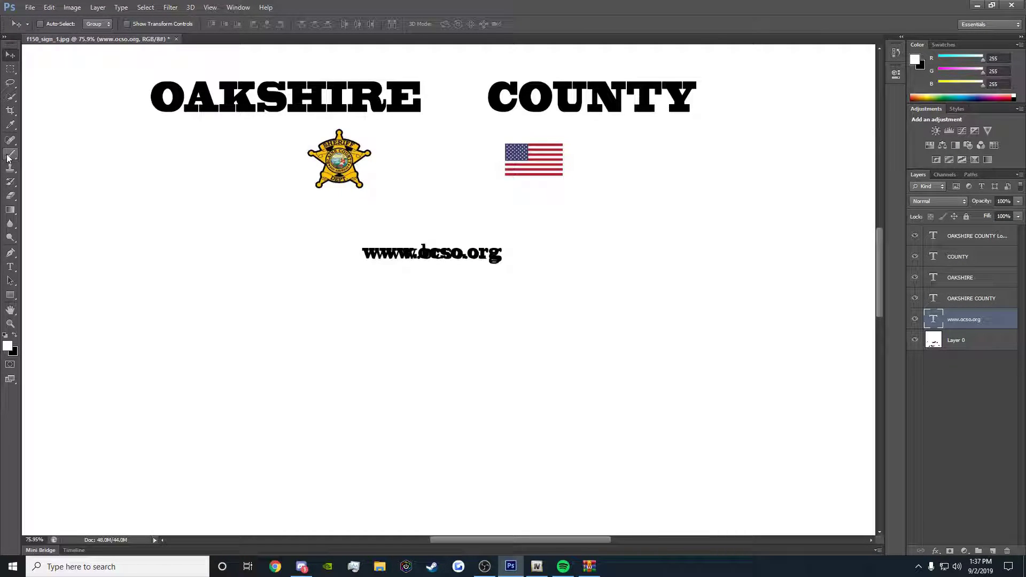
pyautogui.click(10, 195)
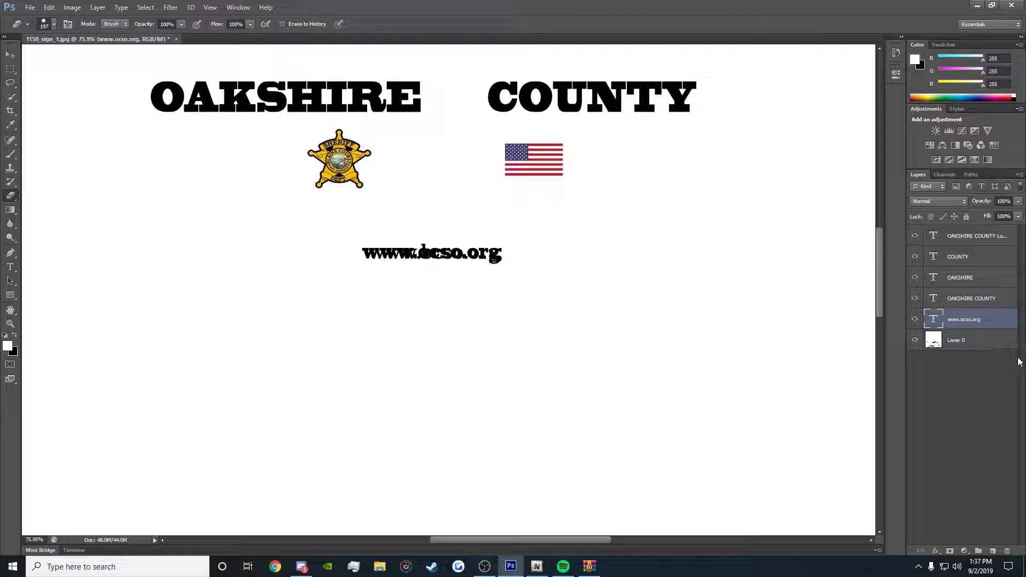
pyautogui.click(994, 341)
pyautogui.moveTo(532, 258)
pyautogui.mouseDown()
pyautogui.moveTo(345, 267)
pyautogui.moveTo(354, 258)
pyautogui.moveTo(580, 248)
pyautogui.mouseUp()
pyautogui.click(11, 155)
pyautogui.moveTo(522, 287); pyautogui.dragTo(299, 295)
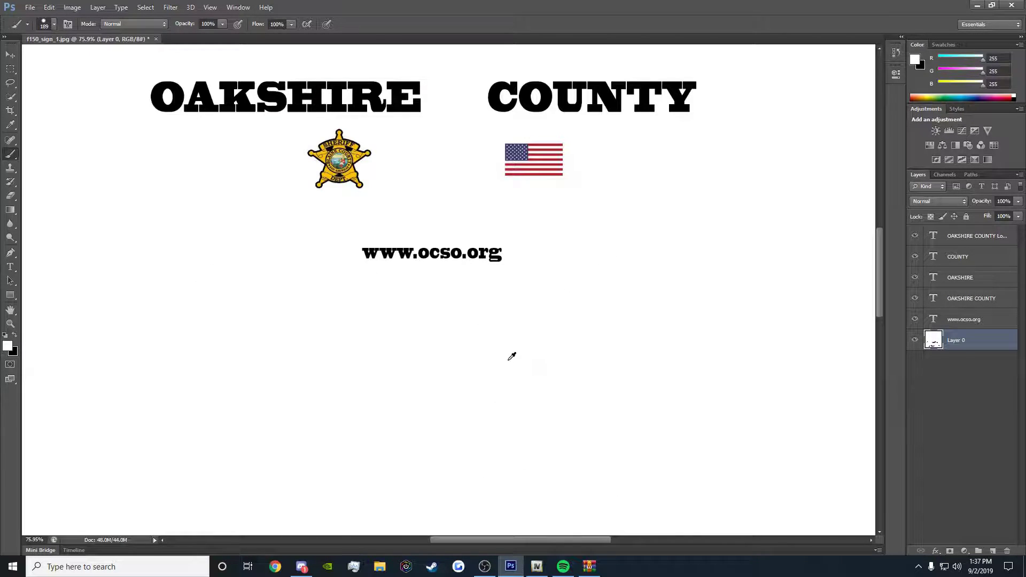
# Save a copy of the livery to the Desktop as f150_sign_1.png in PNG format with Smallest / Slow compression and no interlacing.
pyautogui.scroll(-4, 479, 390)
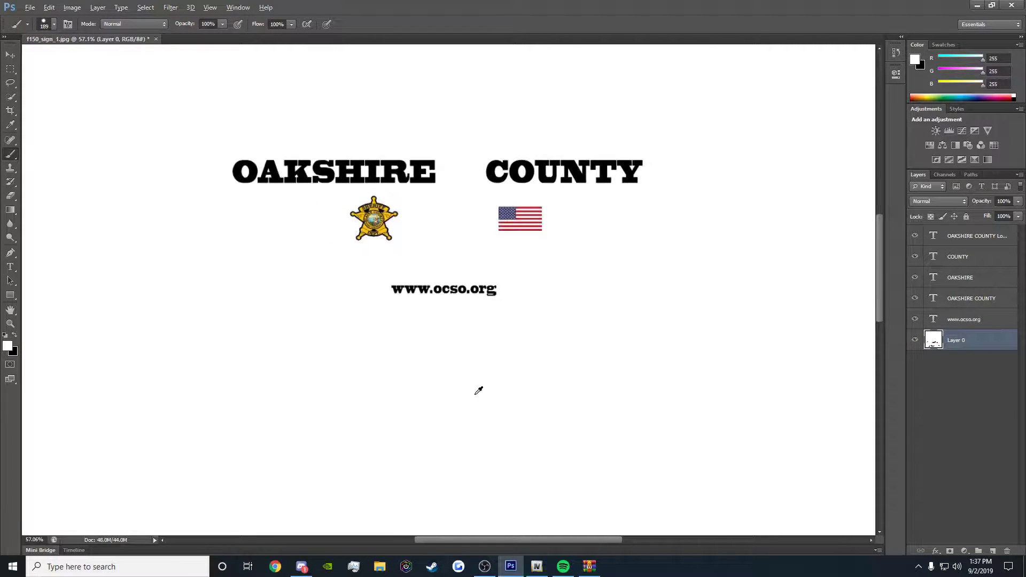
pyautogui.scroll(-3, 486, 390)
pyautogui.scroll(-8, 515, 377)
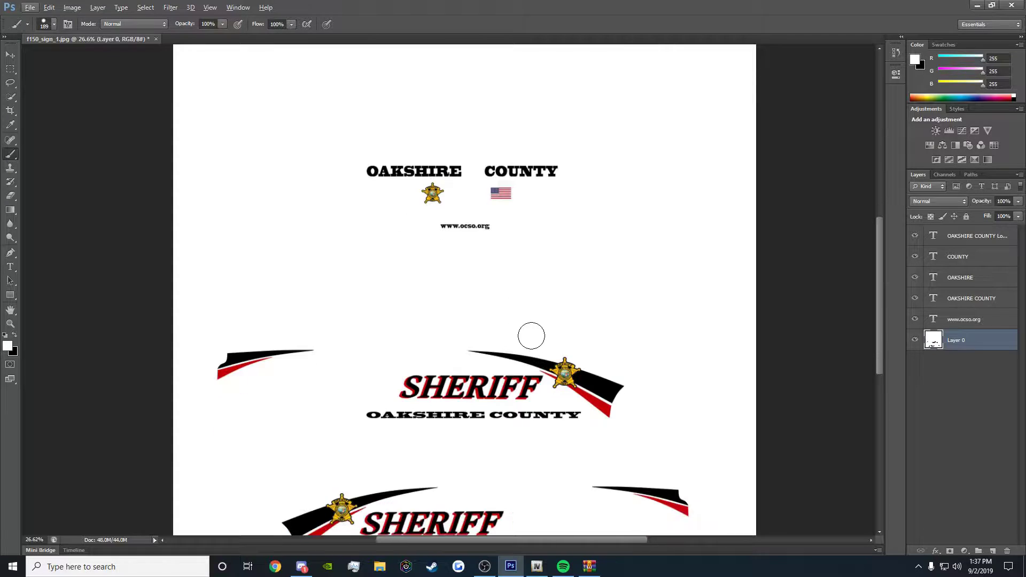
pyautogui.scroll(3, 546, 321)
pyautogui.click(29, 7)
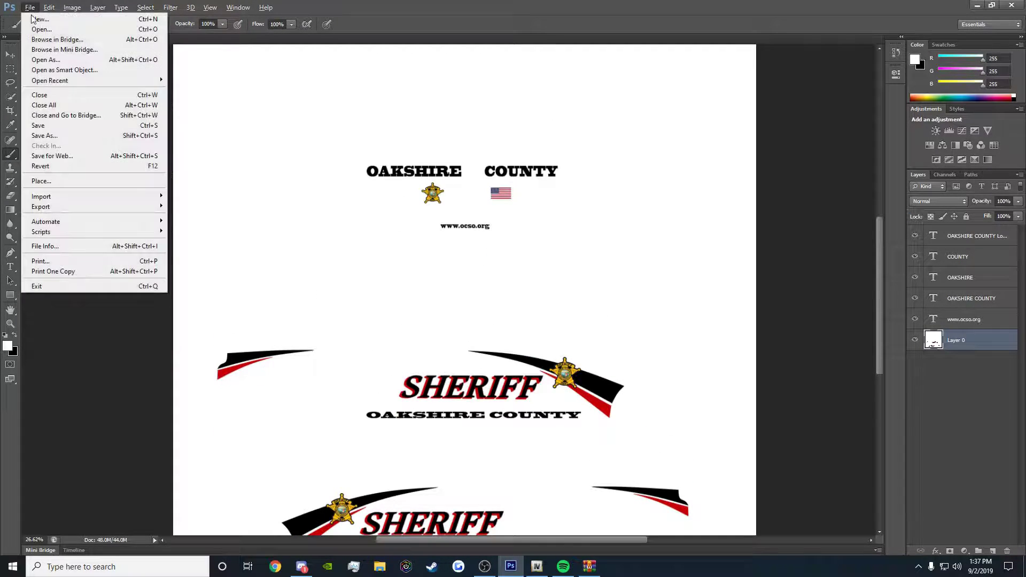
pyautogui.click(54, 135)
pyautogui.click(536, 311)
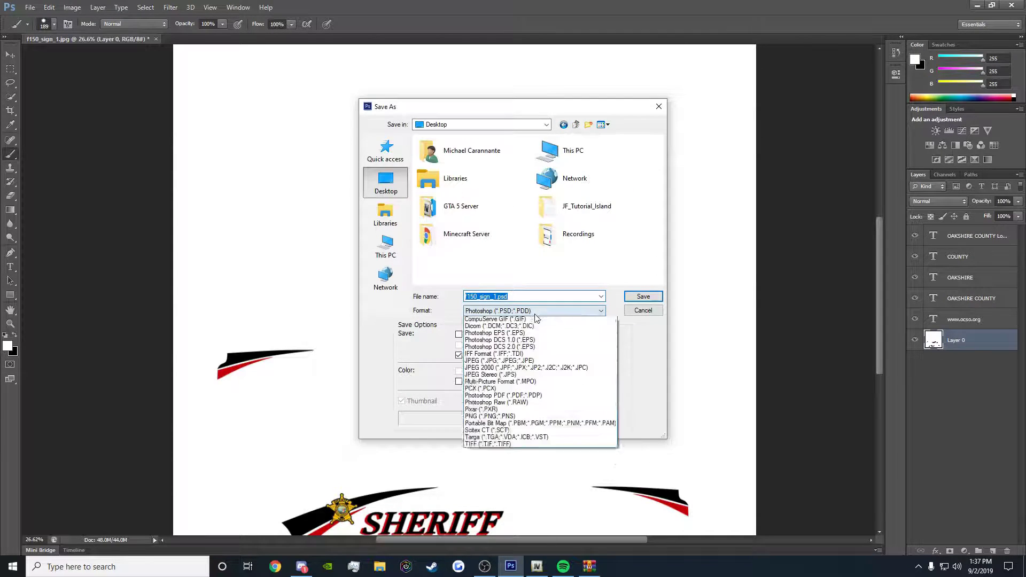
pyautogui.click(533, 398)
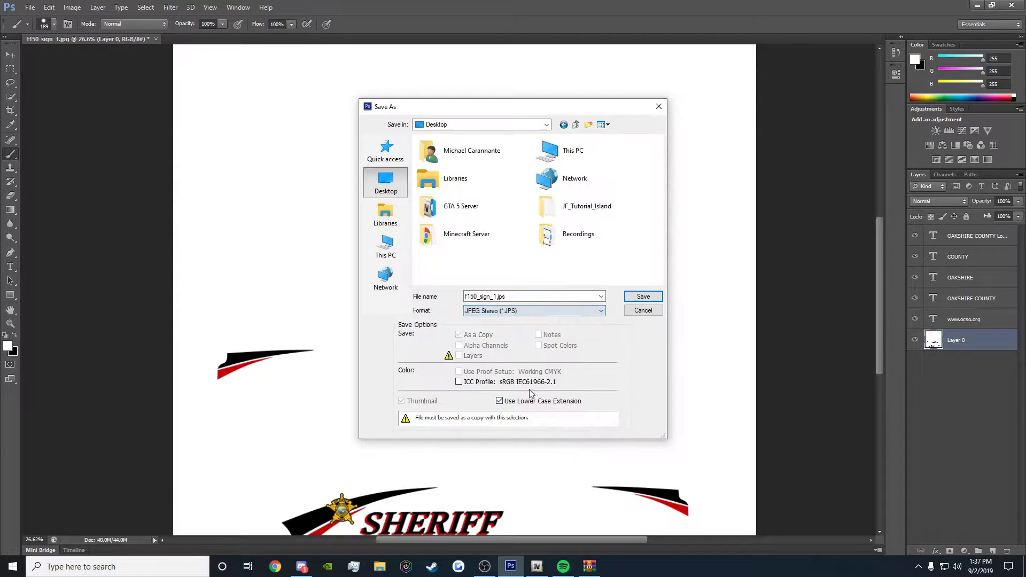
pyautogui.click(530, 311)
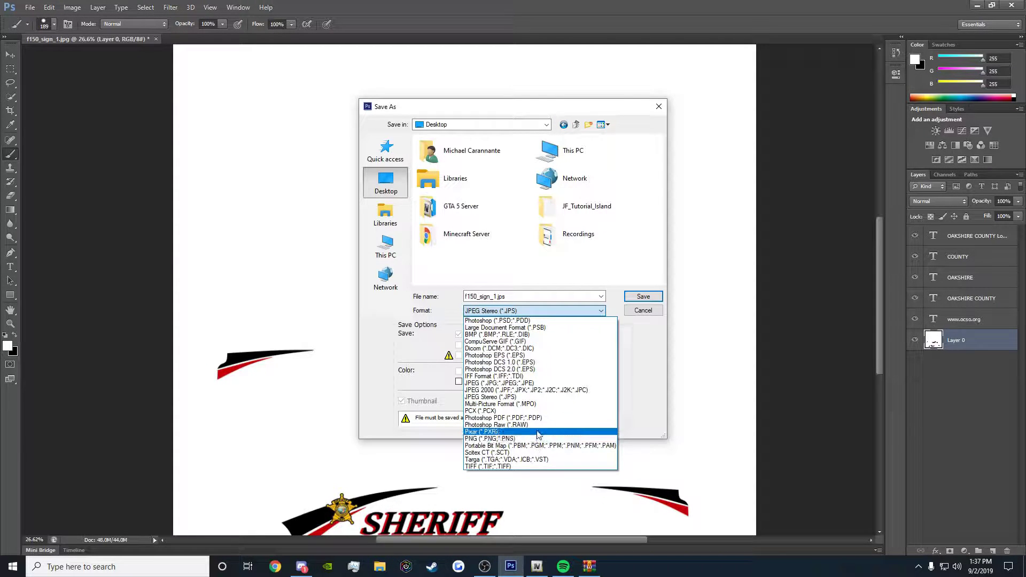
pyautogui.click(532, 439)
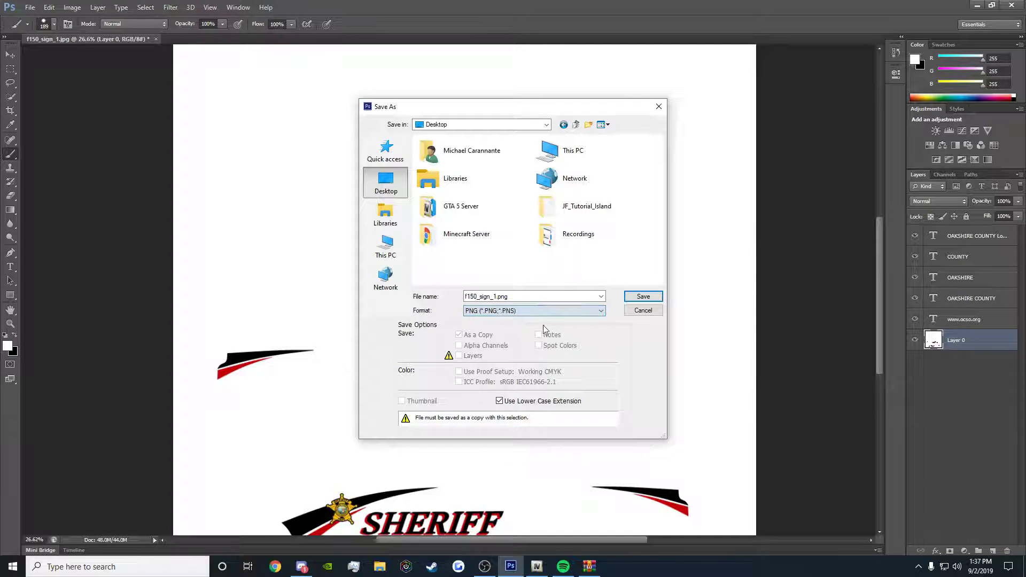
pyautogui.click(640, 298)
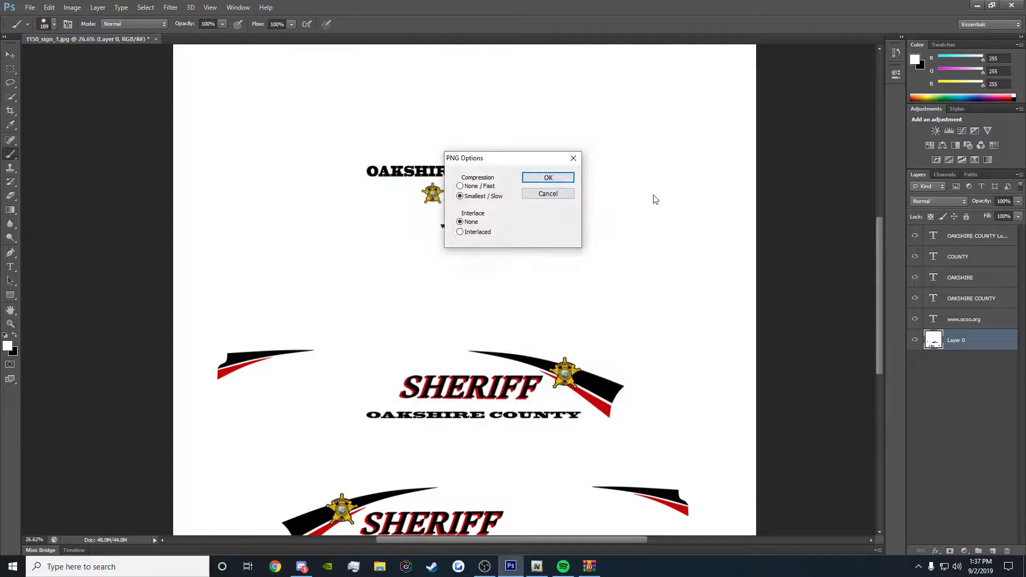
pyautogui.click(545, 179)
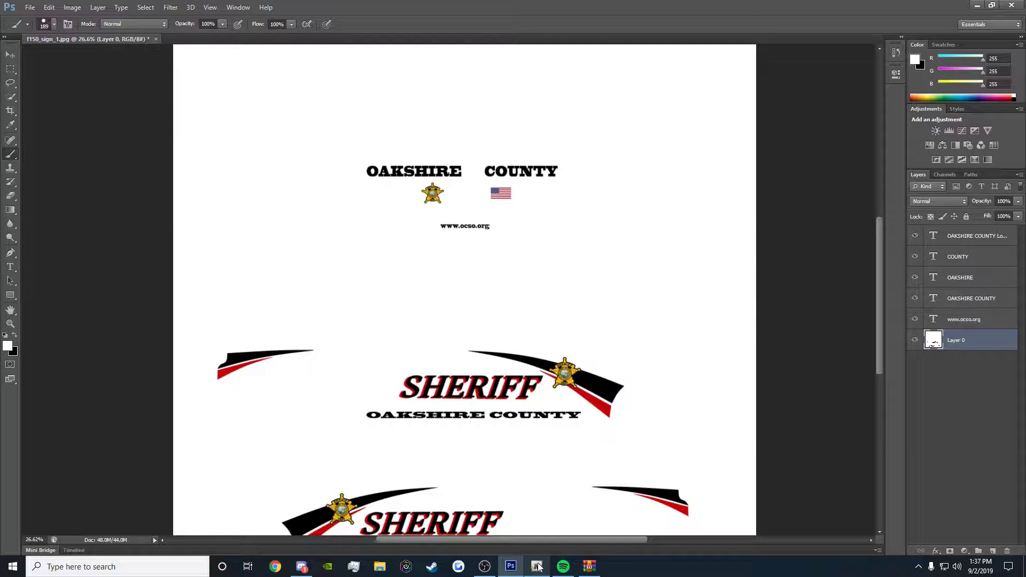
# Switch to OpenIV, open the tan150.ytd texture dictionary and select the f150_sign_1 texture.
pyautogui.click(537, 567)
pyautogui.doubleClick(632, 413)
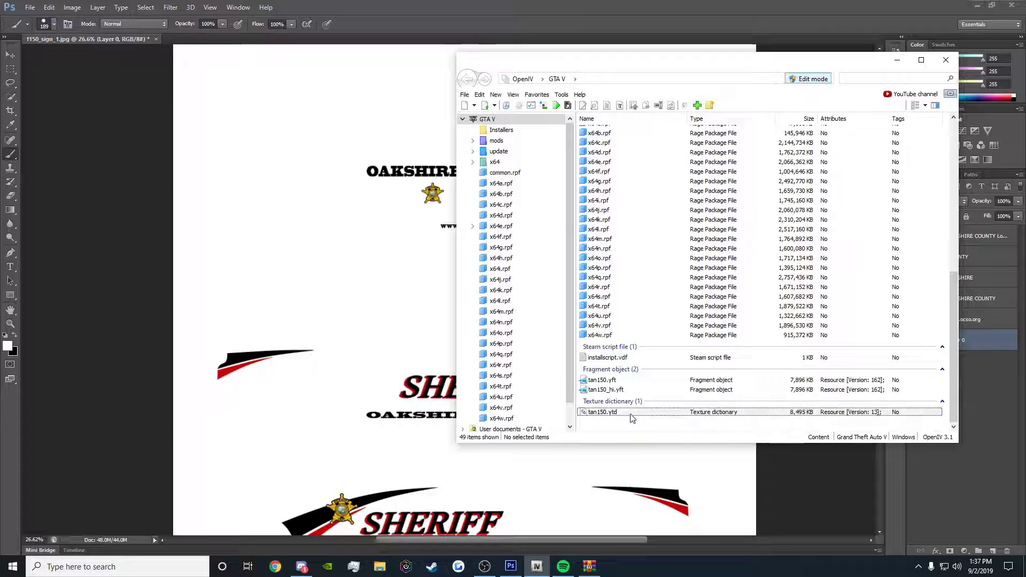
pyautogui.scroll(-5, 421, 271)
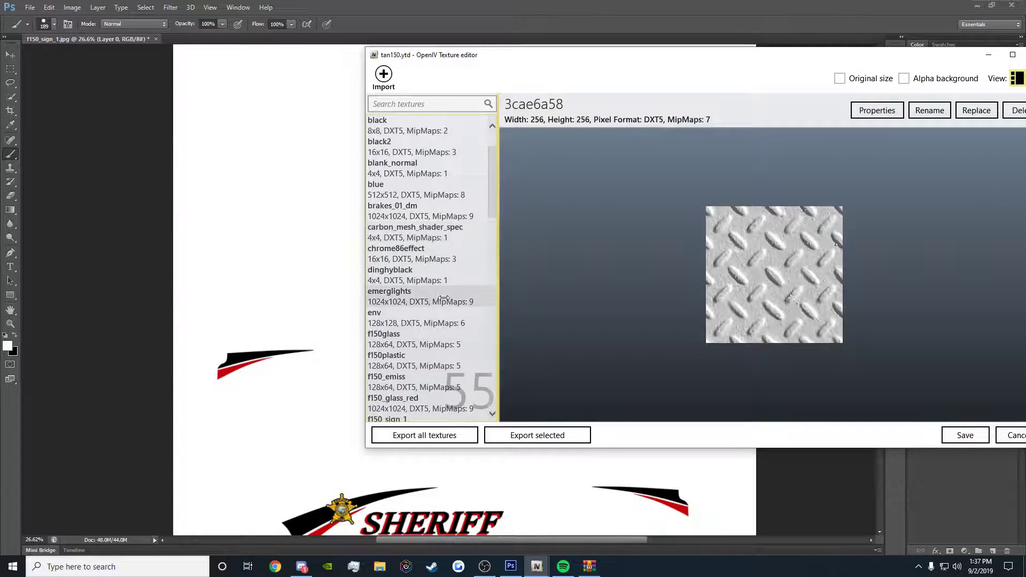
pyautogui.click(421, 268)
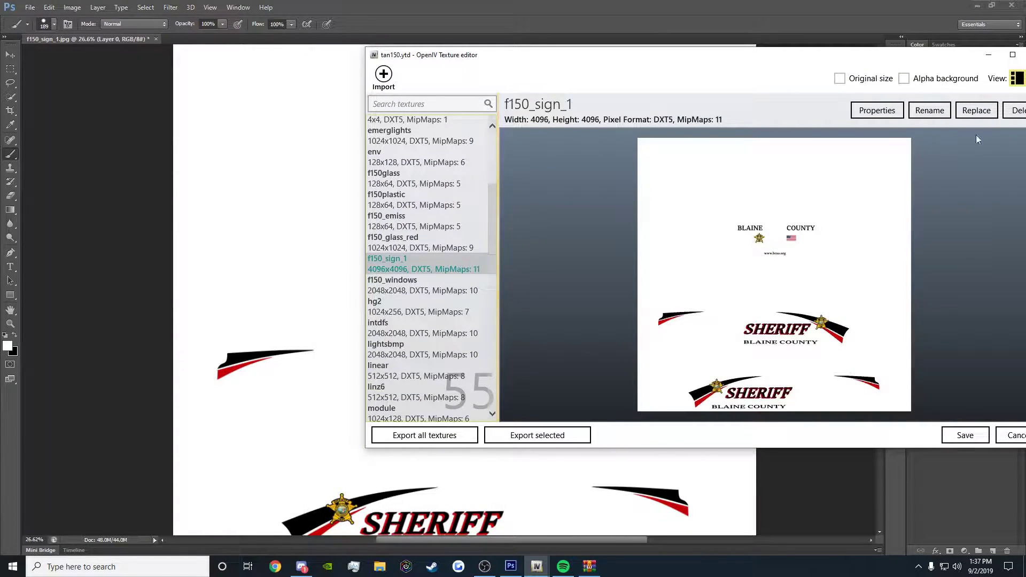
# Replace the f150_sign_1 texture with f150_sign_1.png from the Desktop and save the texture dictionary.
pyautogui.moveTo(920, 58); pyautogui.dragTo(673, 69)
pyautogui.click(722, 122)
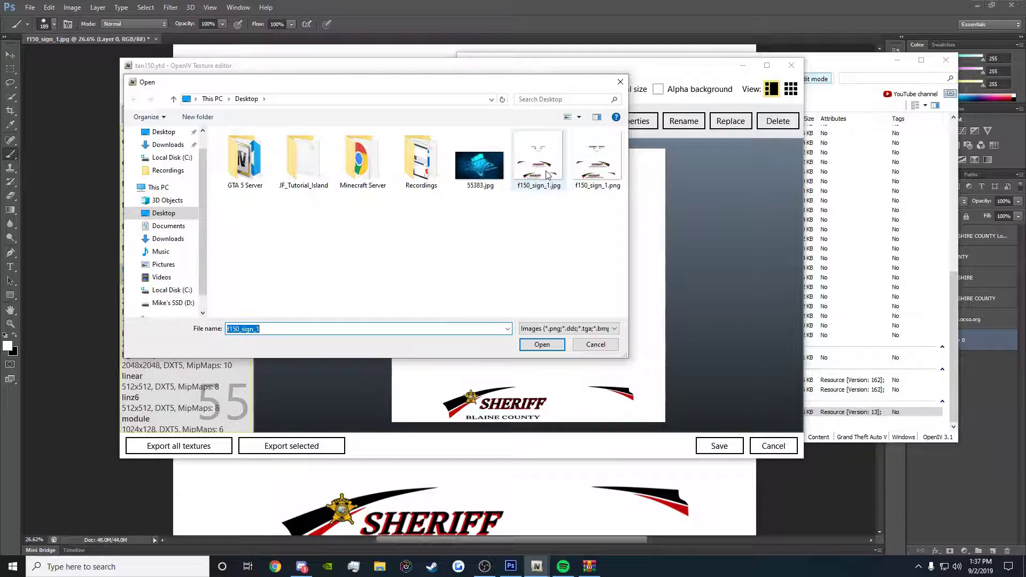
pyautogui.click(597, 160)
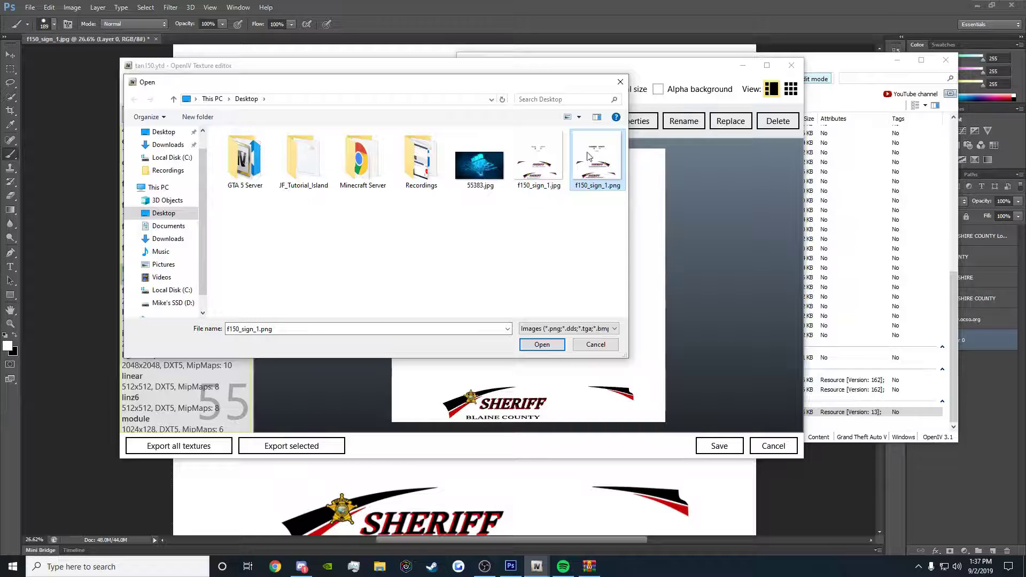
pyautogui.click(541, 344)
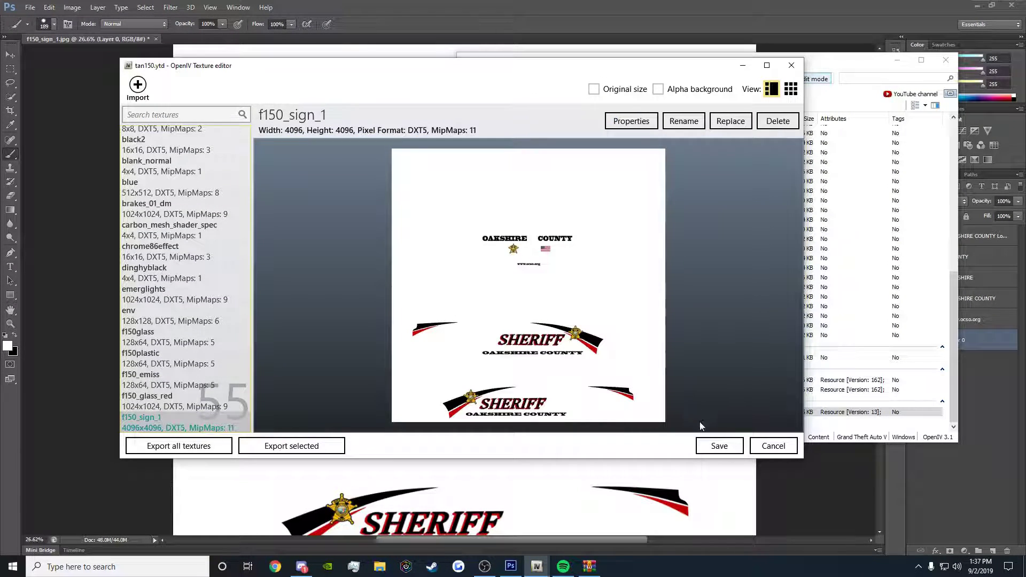
pyautogui.click(710, 442)
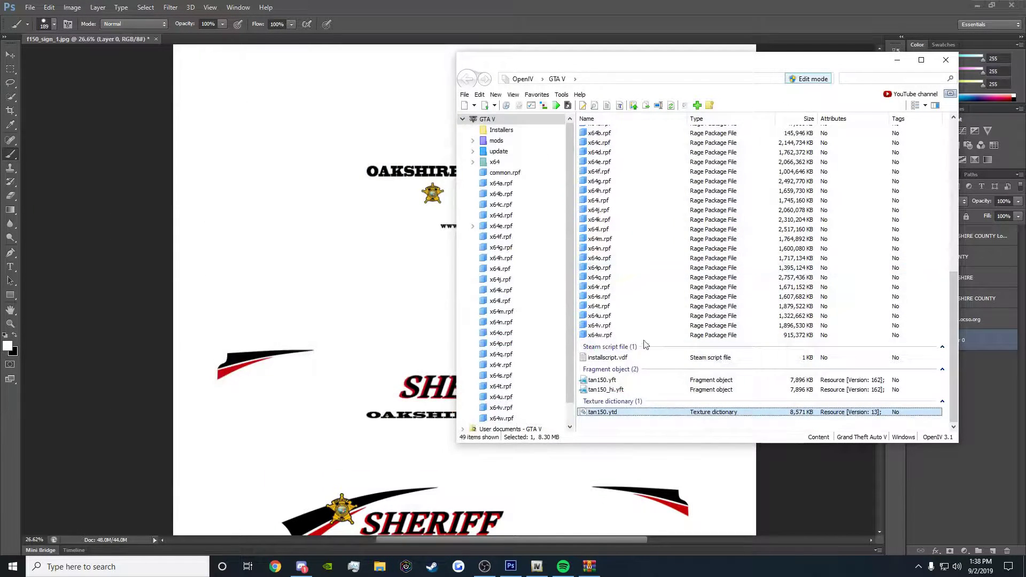
# Open the tan150.yft model and examine the lettering on the side of the truck up close.
pyautogui.doubleClick(607, 381)
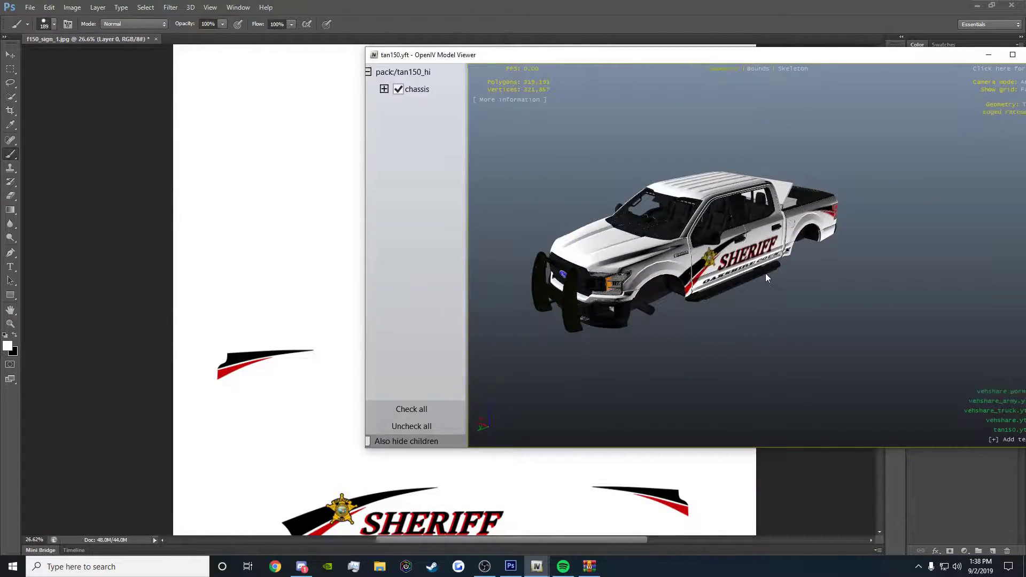
pyautogui.moveTo(766, 273); pyautogui.dragTo(680, 247)
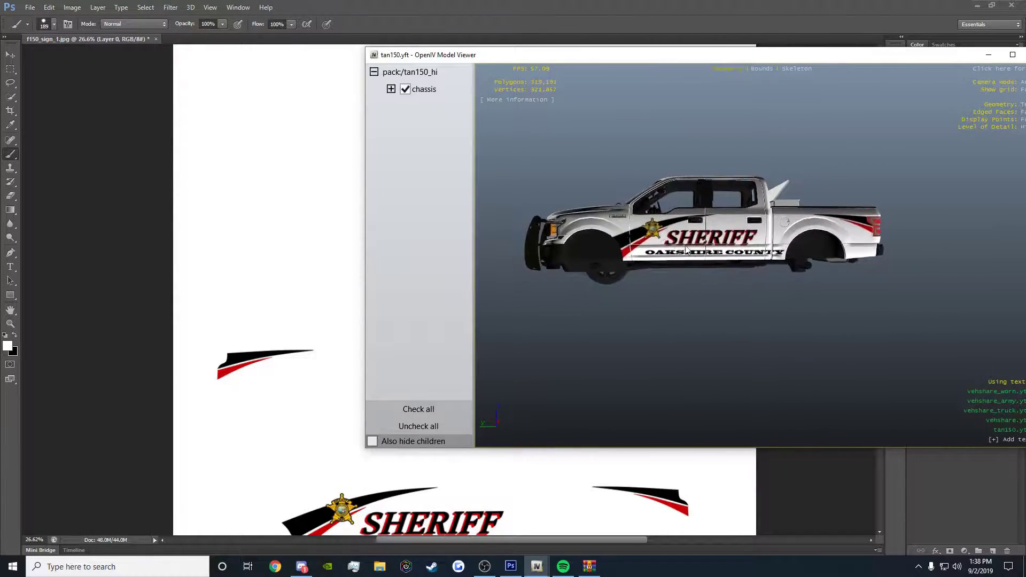
pyautogui.scroll(3, 760, 253)
pyautogui.scroll(5, 764, 273)
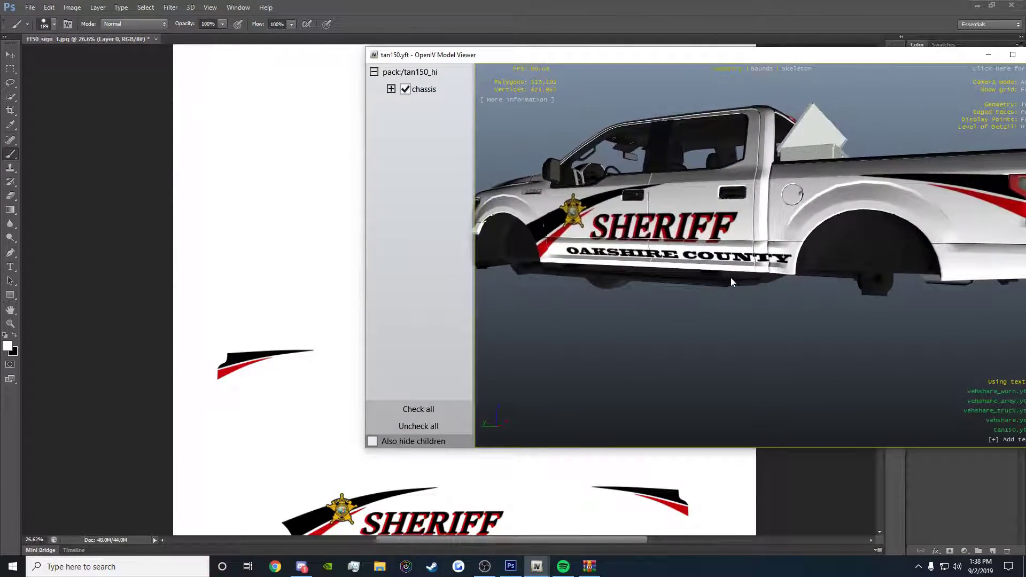
# Examine the lettering on both sides and the tailgate of the truck model, and close the model viewer.
pyautogui.moveTo(730, 284); pyautogui.dragTo(798, 266)
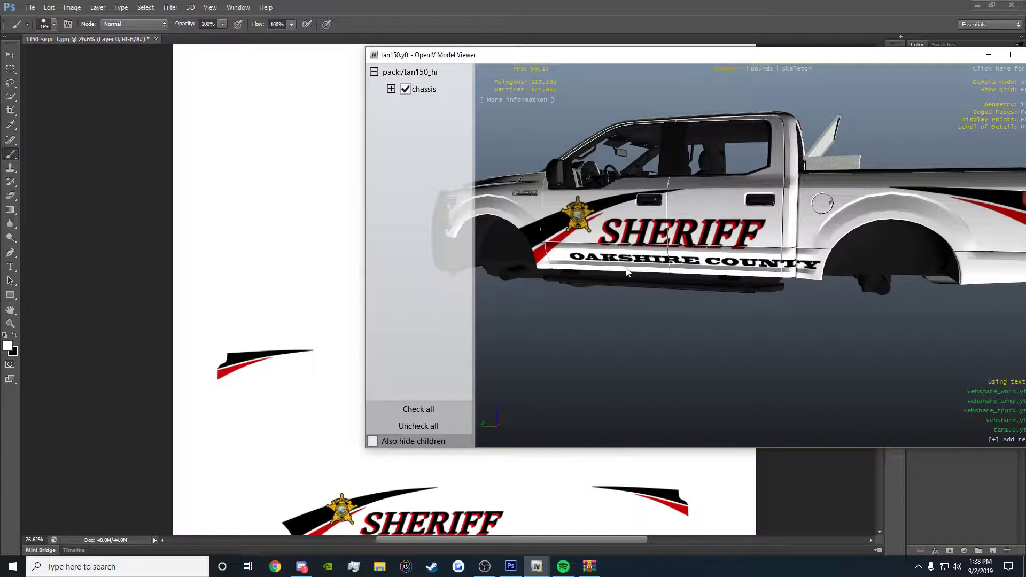
pyautogui.moveTo(768, 278); pyautogui.dragTo(663, 230)
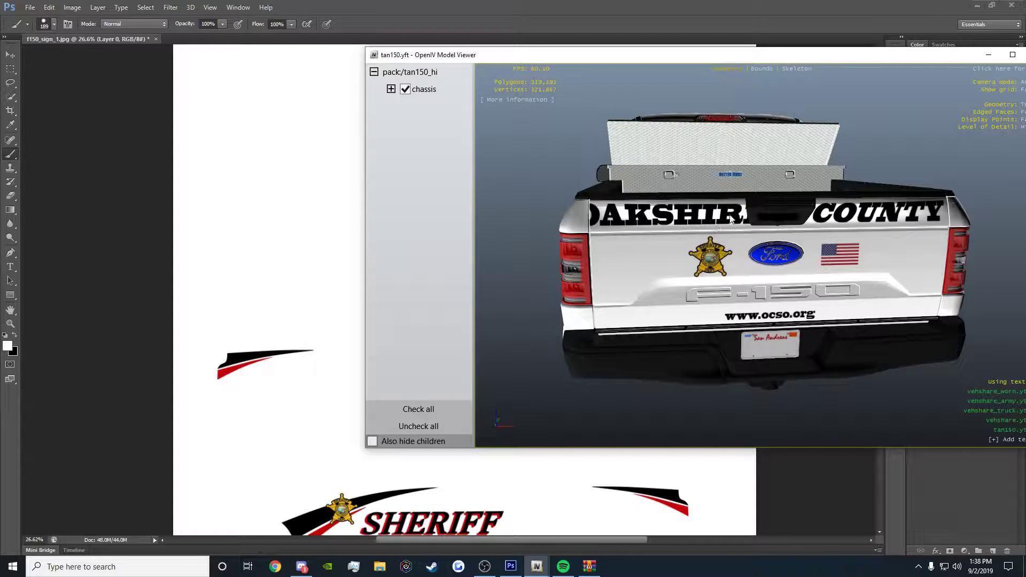
pyautogui.moveTo(742, 227); pyautogui.dragTo(740, 272)
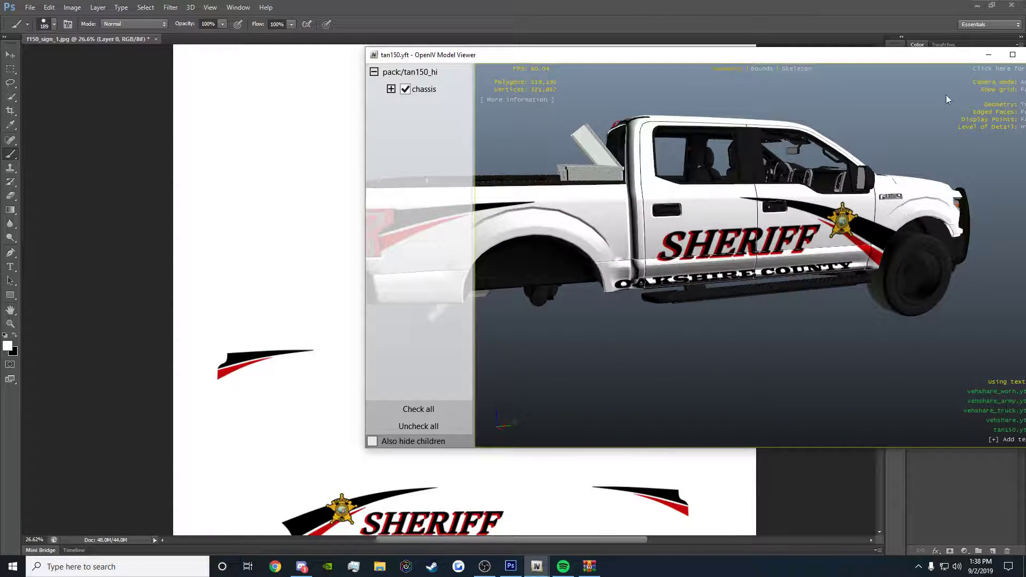
pyautogui.moveTo(949, 59); pyautogui.dragTo(784, 62)
pyautogui.click(867, 57)
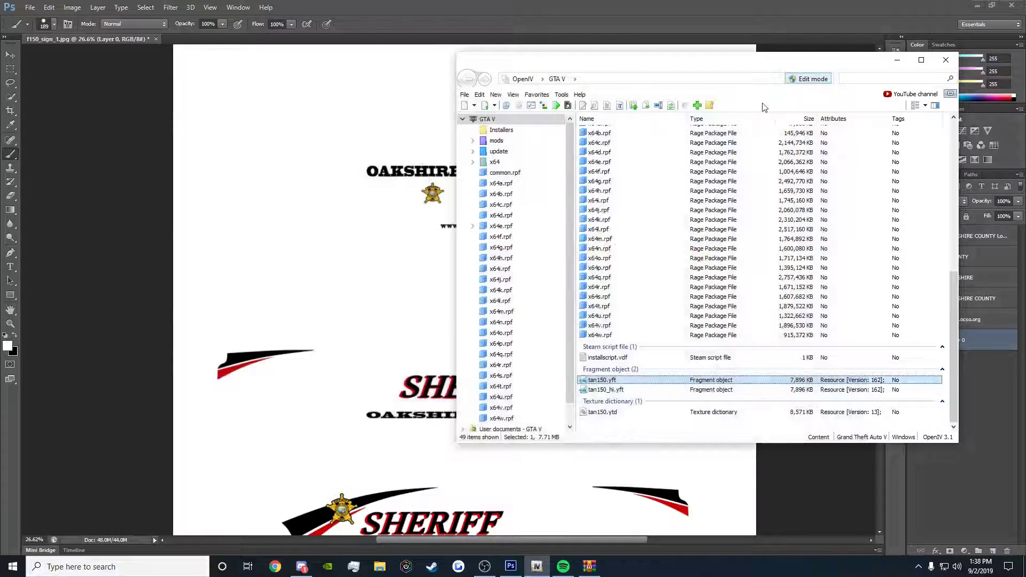
# Switch to Photoshop and set the OAKSHIRE COUNTY text beneath the upper SHERIFF to 48 pt.
pyautogui.click(787, 42)
pyautogui.scroll(-1, 515, 369)
pyautogui.scroll(-1, 515, 368)
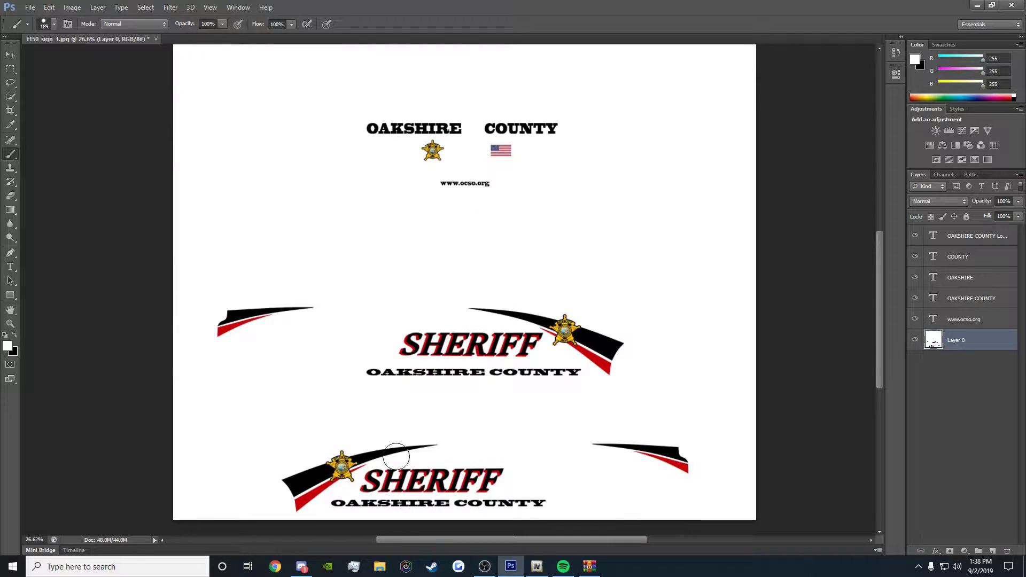
pyautogui.click(968, 298)
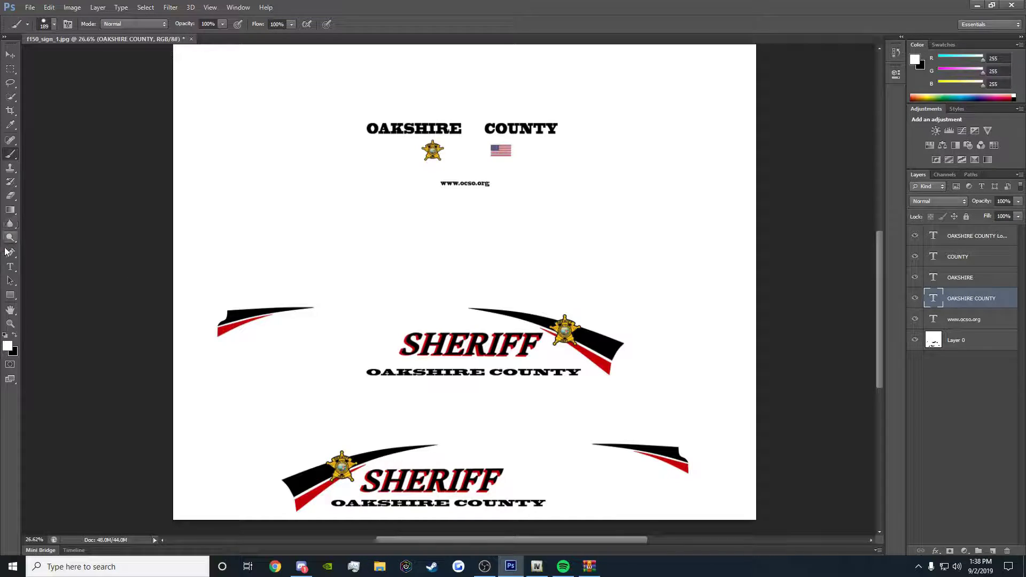
pyautogui.click(11, 266)
pyautogui.tripleClick(499, 374)
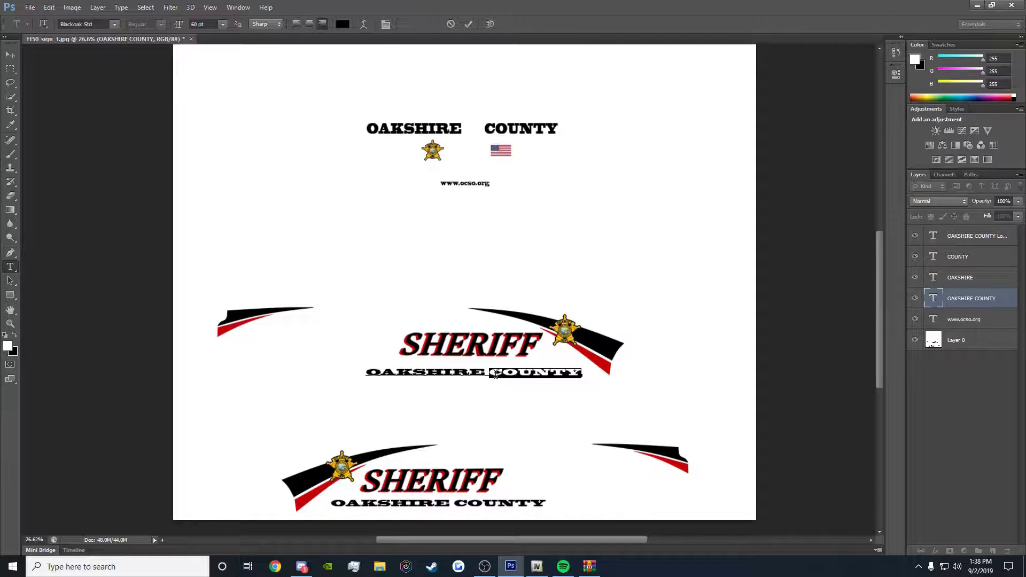
pyautogui.click(222, 24)
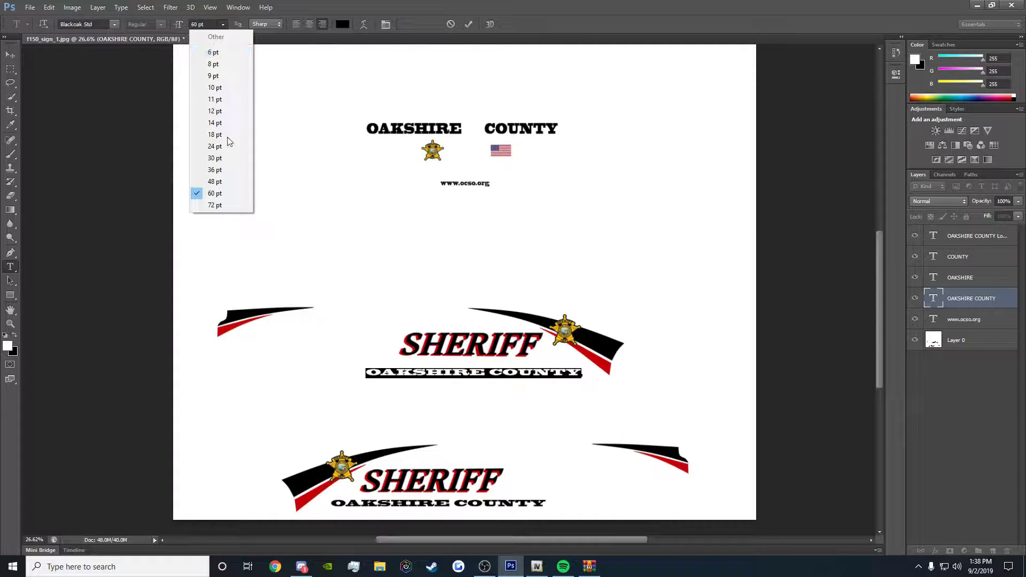
pyautogui.click(213, 182)
pyautogui.click(10, 56)
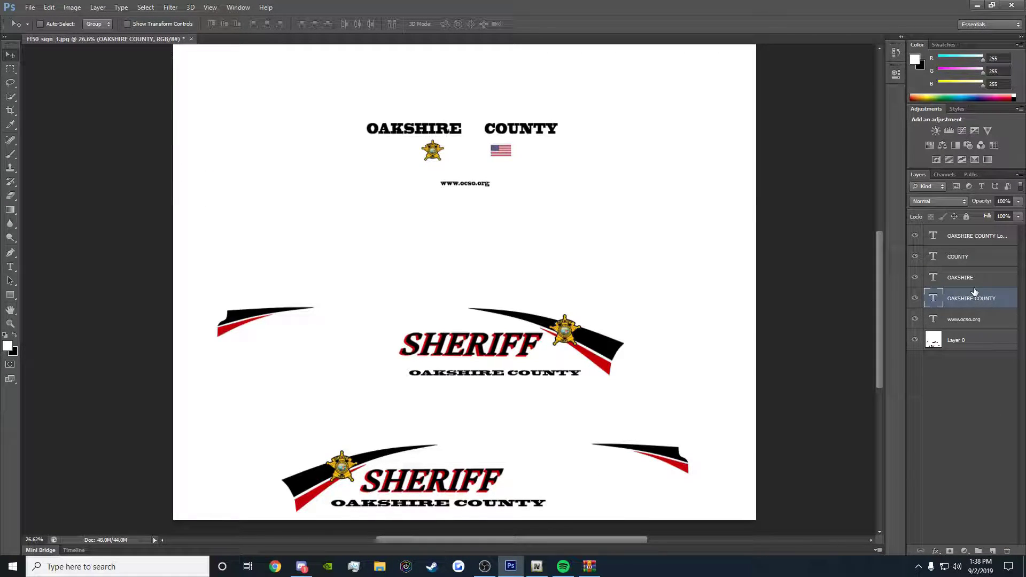
# Set the OAKSHIRE COUNTY text beneath the lower SHERIFF to 48 pt.
pyautogui.click(973, 244)
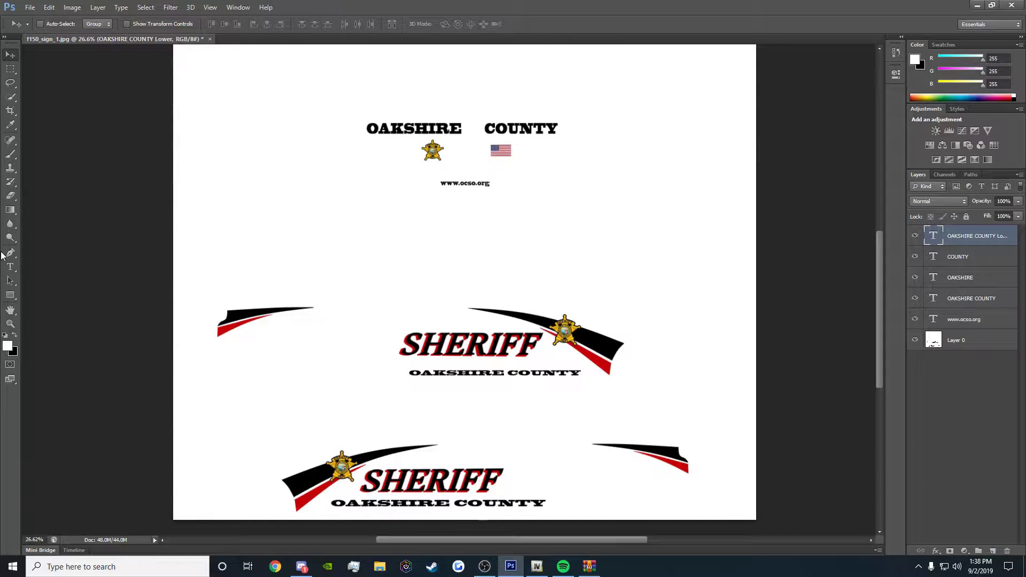
pyautogui.click(10, 267)
pyautogui.doubleClick(408, 502)
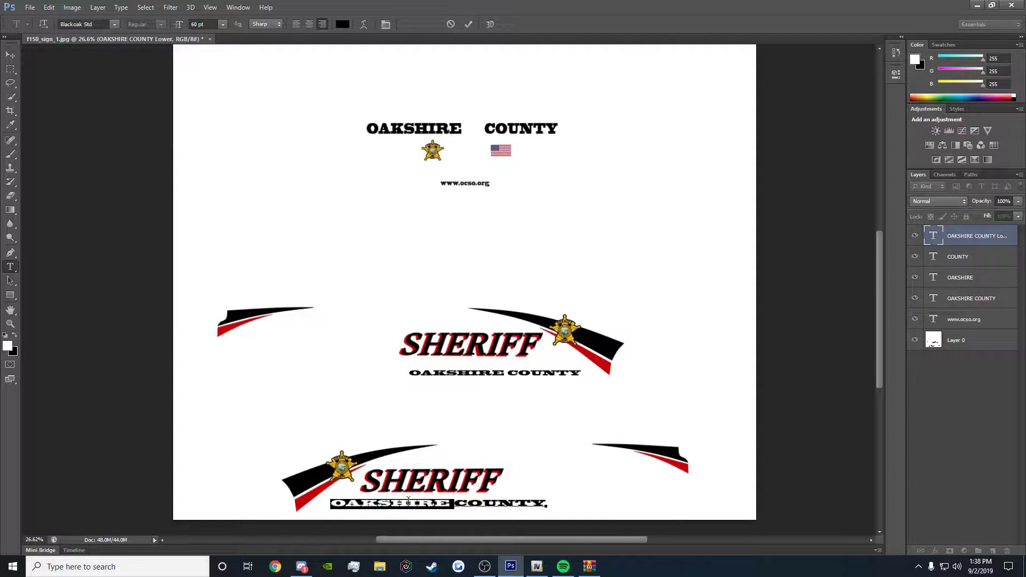
pyautogui.hotkey('ctrl', 'a')
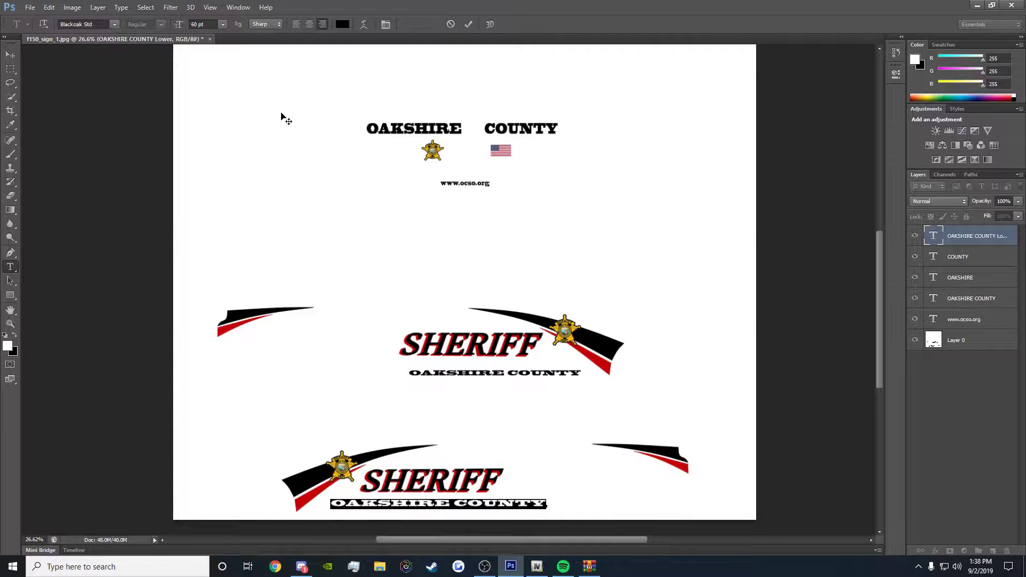
pyautogui.click(222, 25)
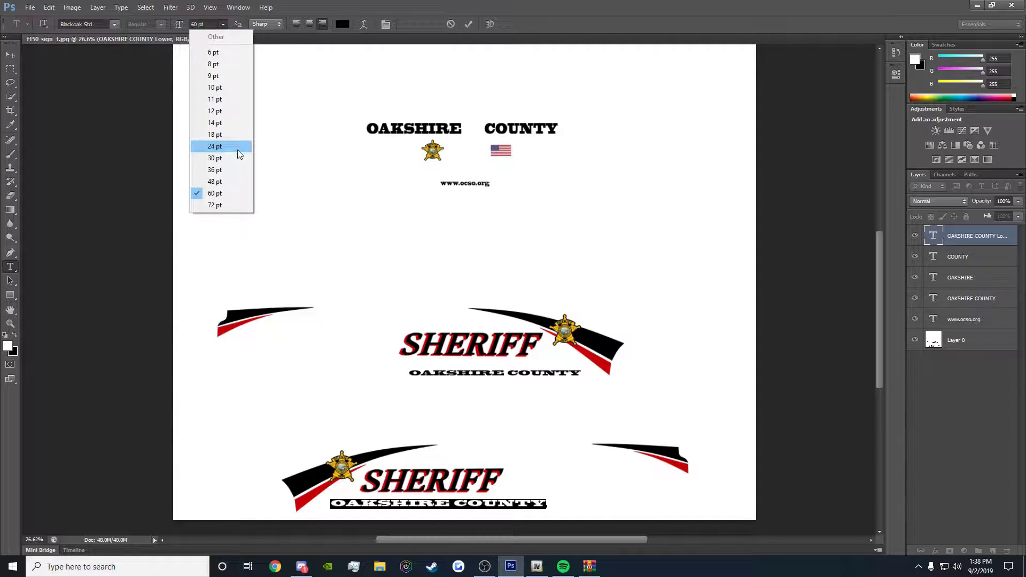
pyautogui.click(230, 182)
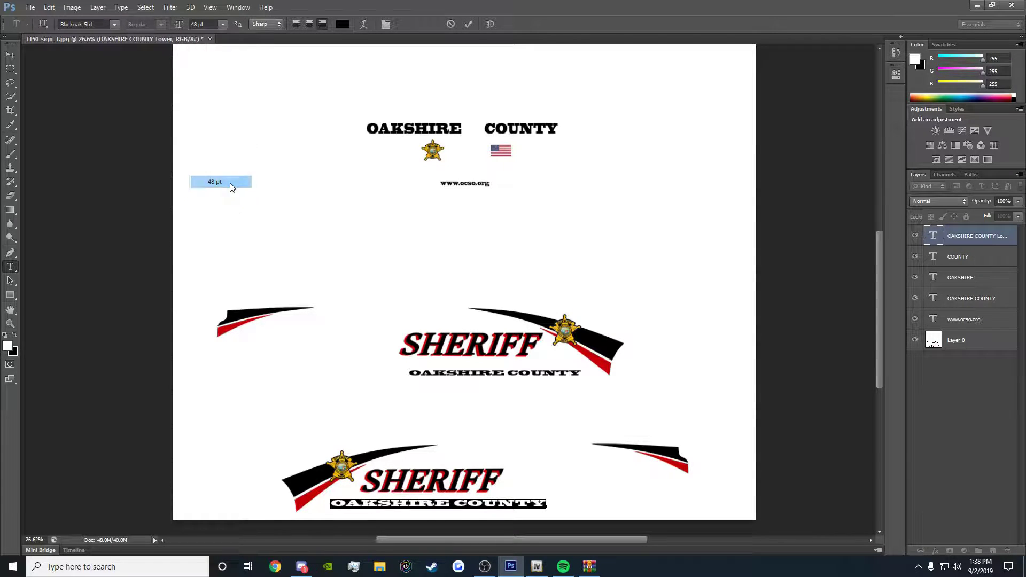
pyautogui.click(10, 54)
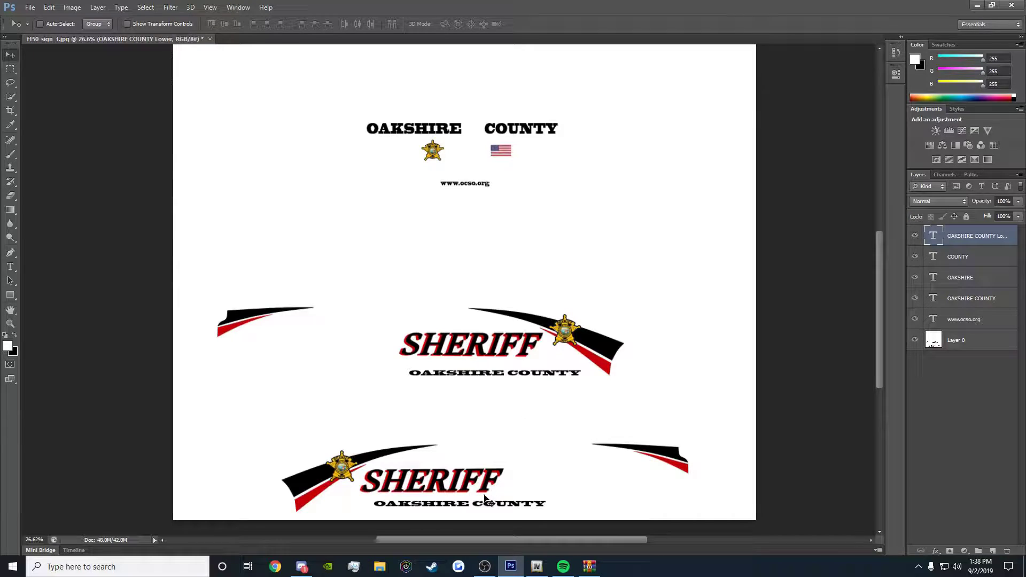
# Reposition both OAKSHIRE COUNTY lines beneath their SHERIFF lettering, shifting the lower one left and the upper one slightly up and right.
pyautogui.moveTo(481, 503); pyautogui.dragTo(442, 505)
pyautogui.click(976, 301)
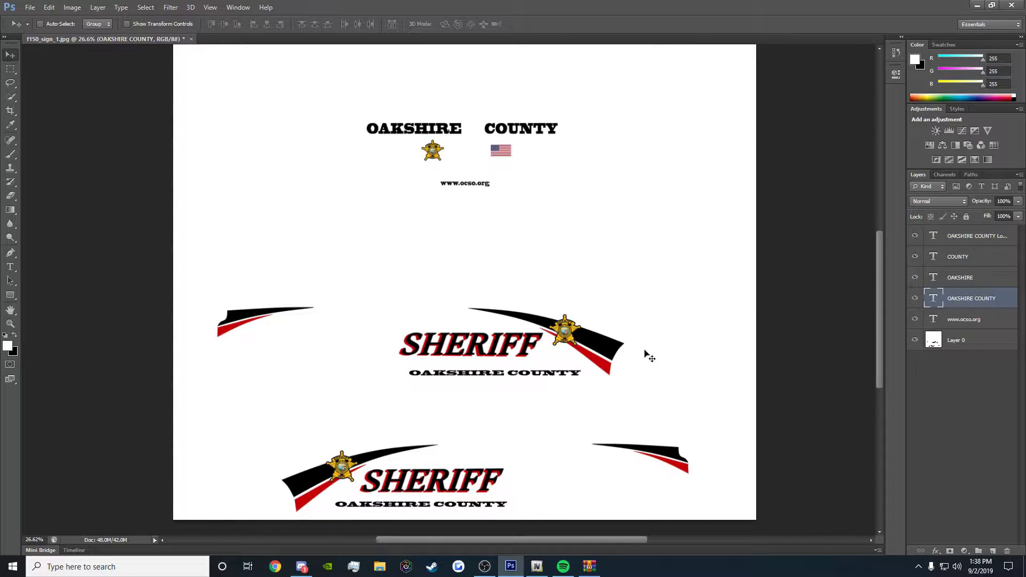
pyautogui.moveTo(522, 374); pyautogui.dragTo(527, 371)
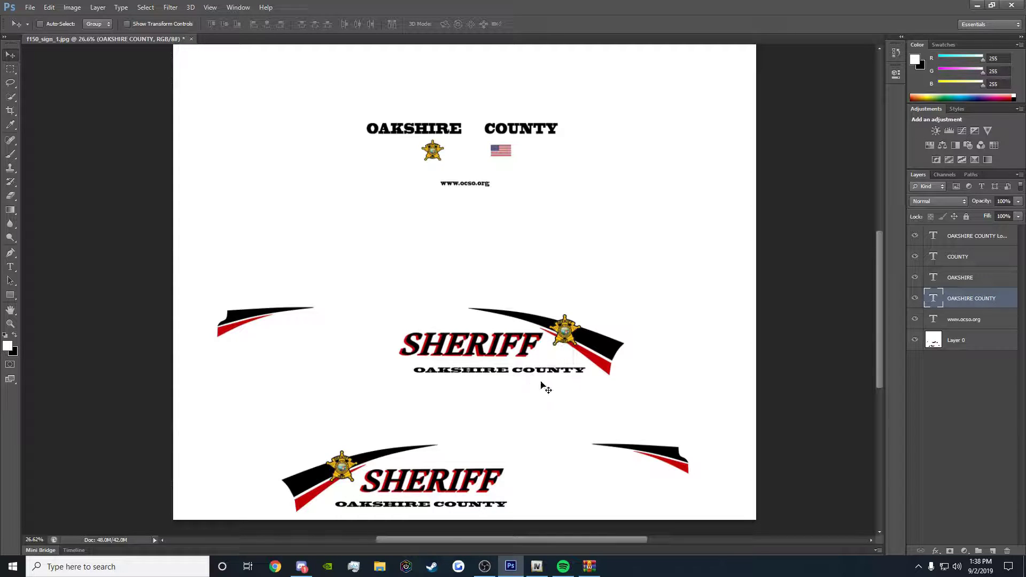
pyautogui.click(922, 414)
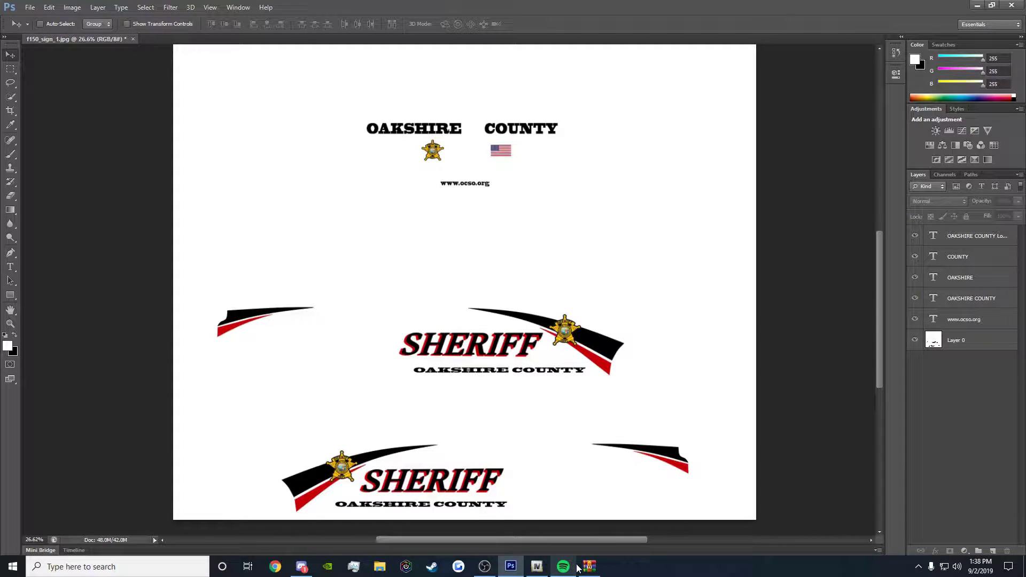
# Set the tailgate's OAKSHIRE text above the star badge to 72 pt.
pyautogui.moveTo(537, 567)
pyautogui.click(10, 267)
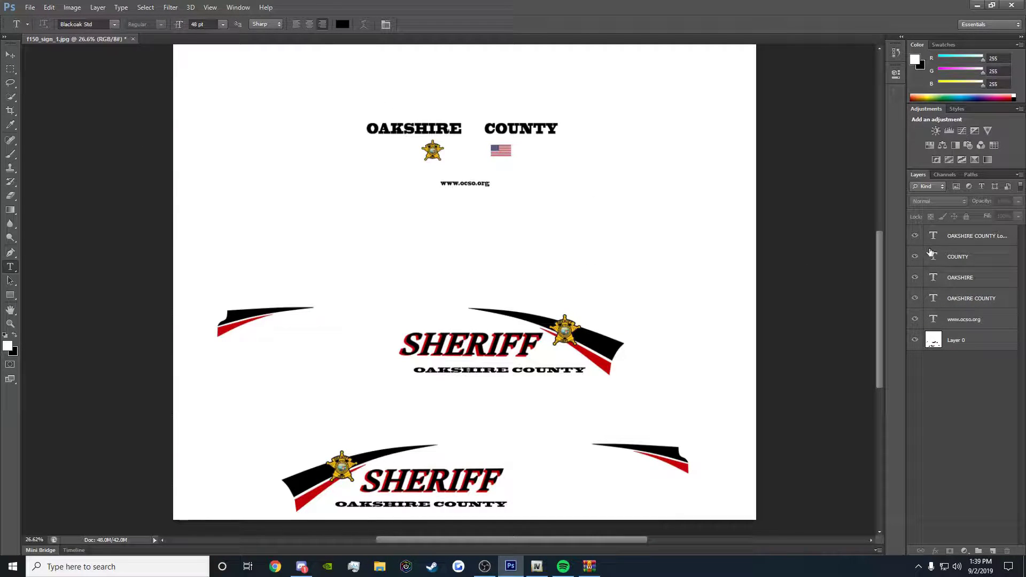
pyautogui.doubleClick(408, 127)
pyautogui.click(223, 24)
pyautogui.click(221, 204)
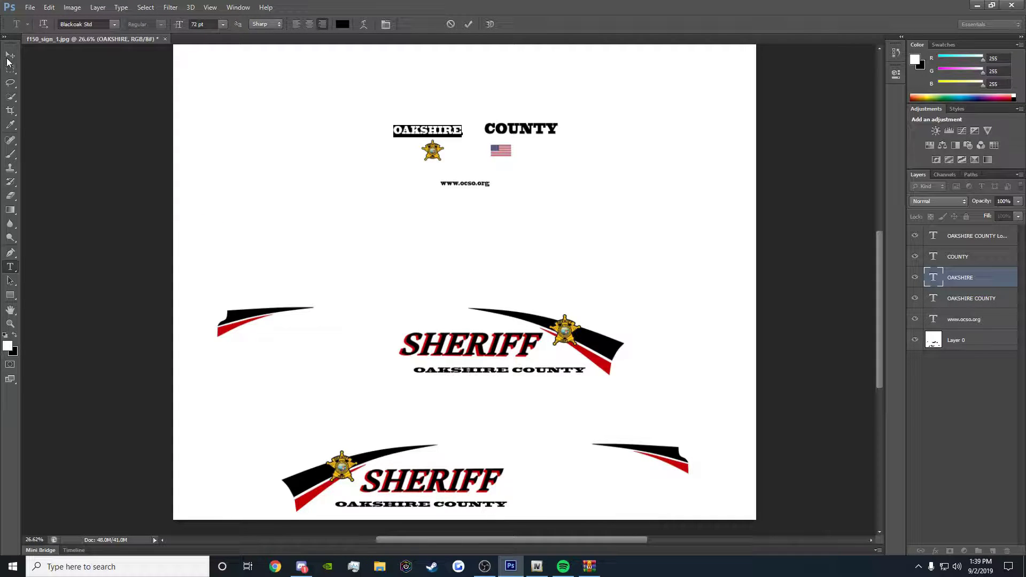
pyautogui.click(995, 297)
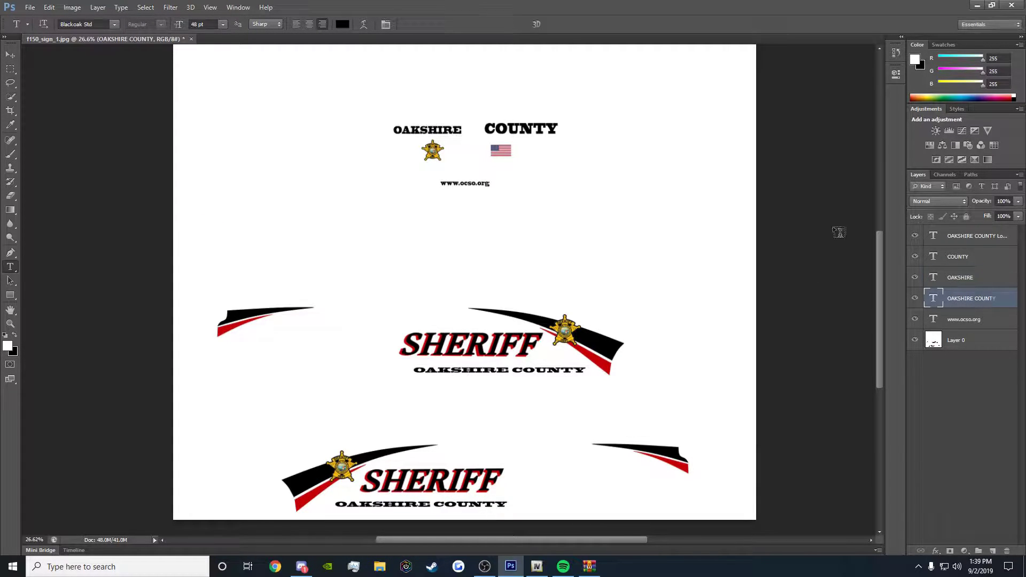
# Set the tailgate's COUNTY text to 72 pt and shift it slightly left above the flag.
pyautogui.click(957, 258)
pyautogui.doubleClick(515, 131)
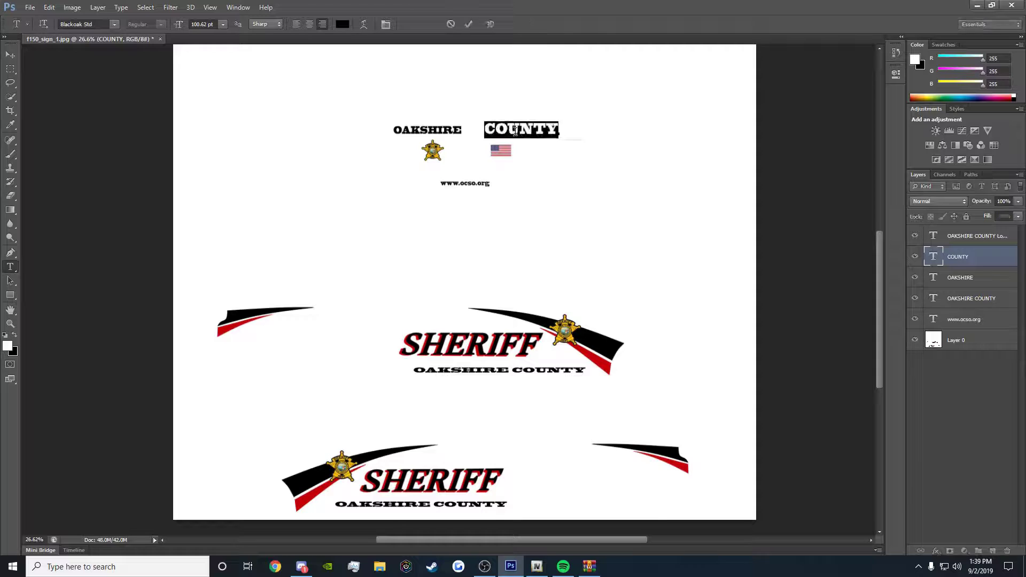
pyautogui.click(223, 24)
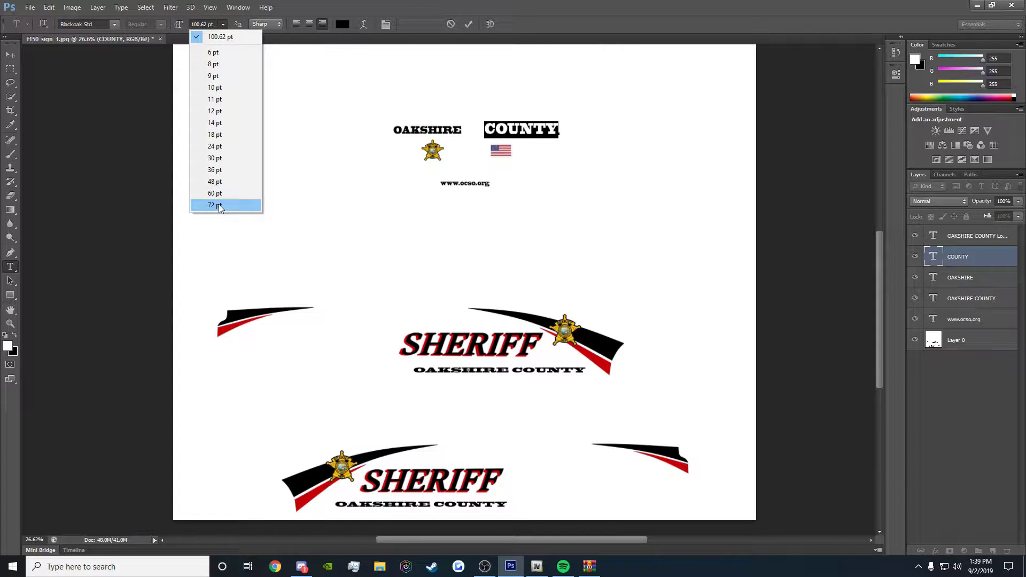
pyautogui.click(219, 205)
pyautogui.click(11, 55)
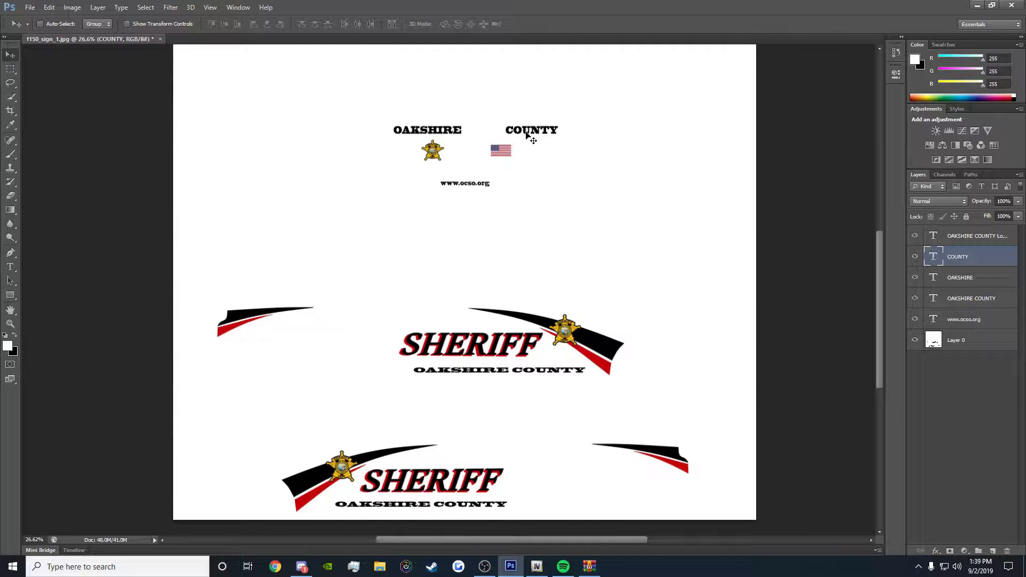
pyautogui.moveTo(531, 134); pyautogui.dragTo(525, 134)
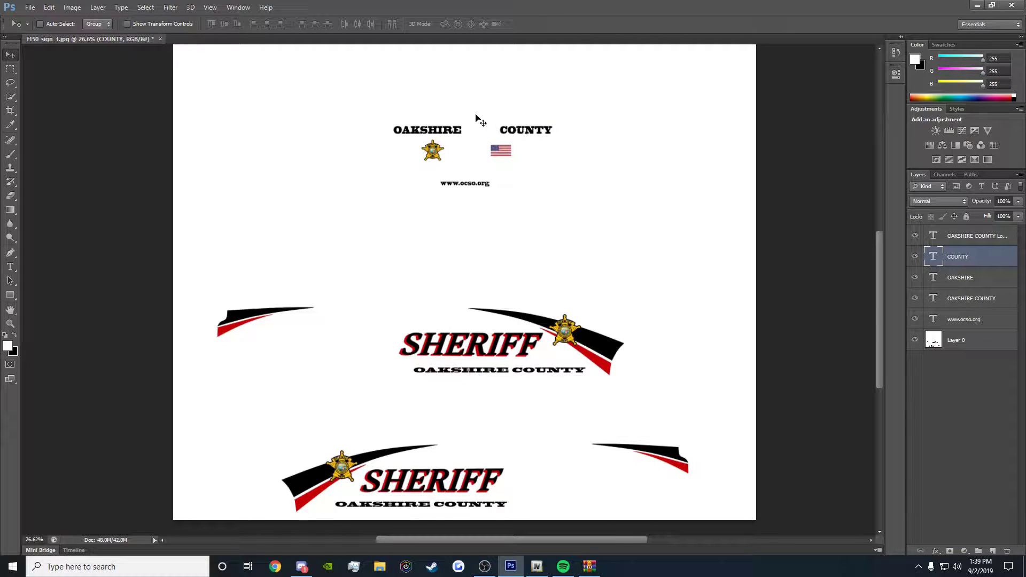
# Save the resized livery as a PNG over f150_sign_1.png on the Desktop, with Smallest / Slow compression and no interlacing.
pyautogui.click(30, 7)
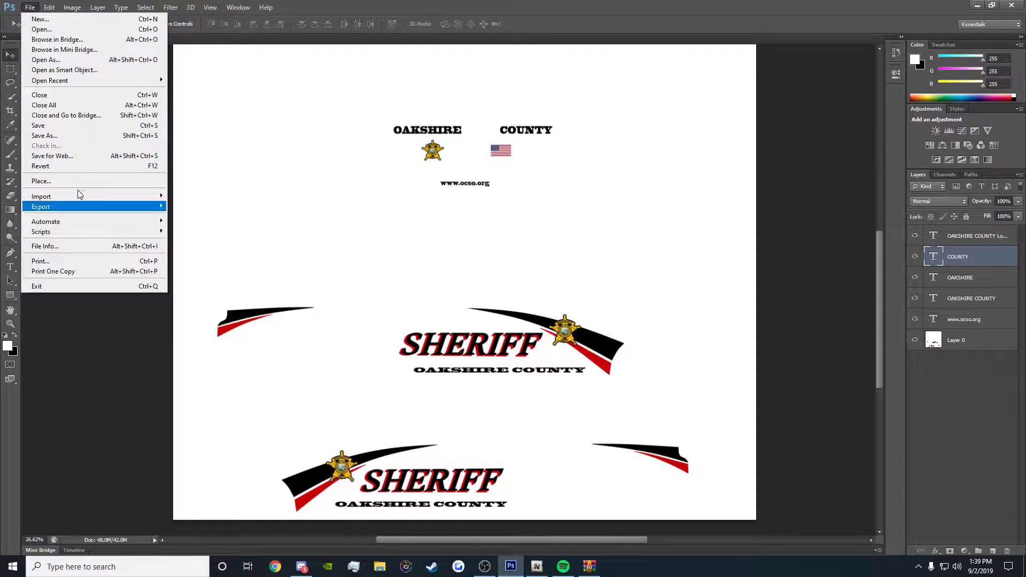
pyautogui.click(76, 135)
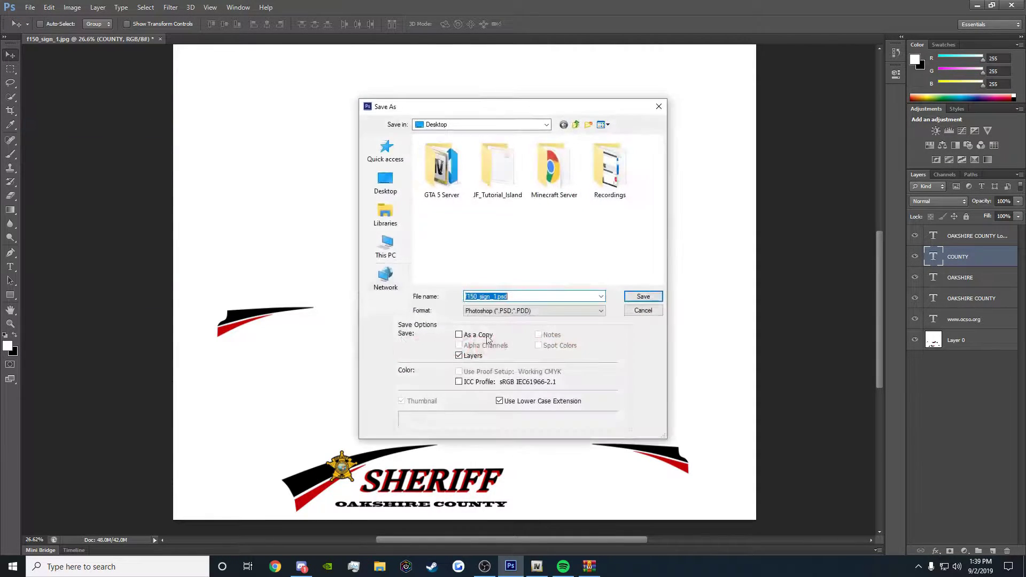
pyautogui.click(518, 311)
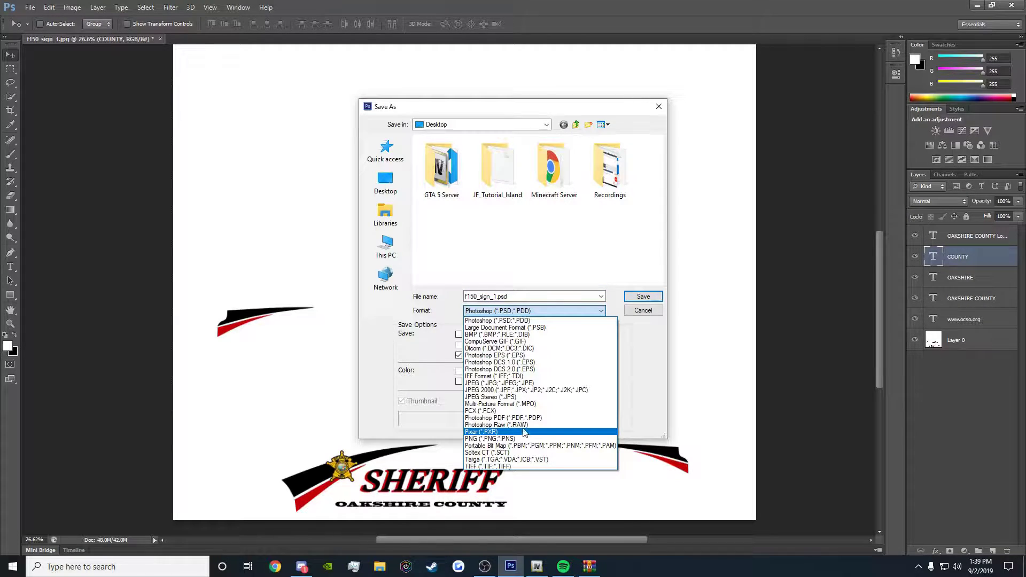
pyautogui.click(524, 439)
pyautogui.click(636, 299)
pyautogui.click(495, 212)
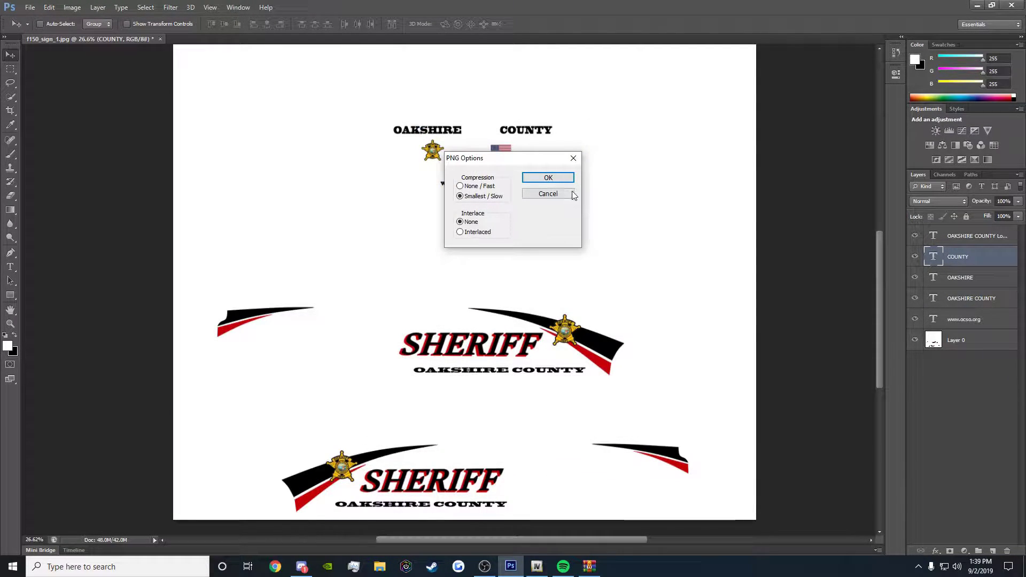
pyautogui.click(549, 182)
# Switch to OpenIV and open the f150_sign_1 texture in the tan150.ytd texture dictionary.
pyautogui.click(537, 566)
pyautogui.click(692, 412)
pyautogui.doubleClick(692, 413)
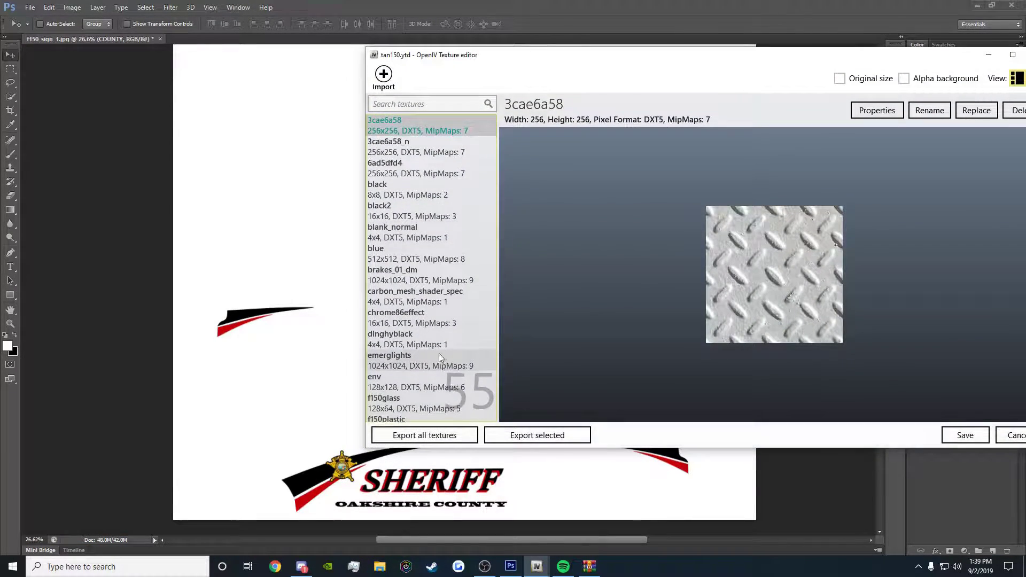
pyautogui.click(431, 400)
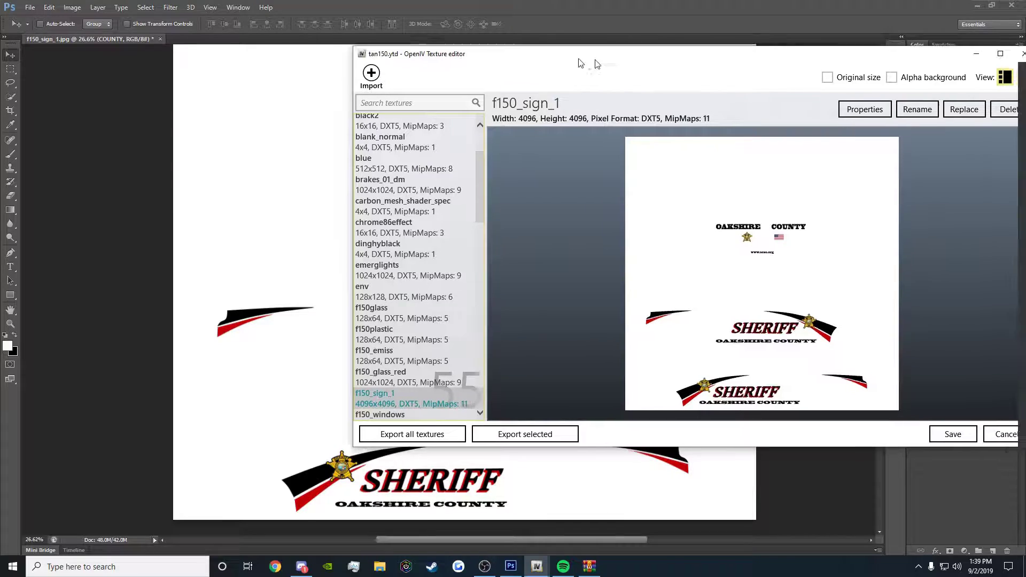
# Replace the f150_sign_1 texture with the updated PNG, save the dictionary and close the texture editor.
pyautogui.moveTo(628, 56); pyautogui.dragTo(493, 36)
pyautogui.click(838, 100)
pyautogui.doubleClick(705, 134)
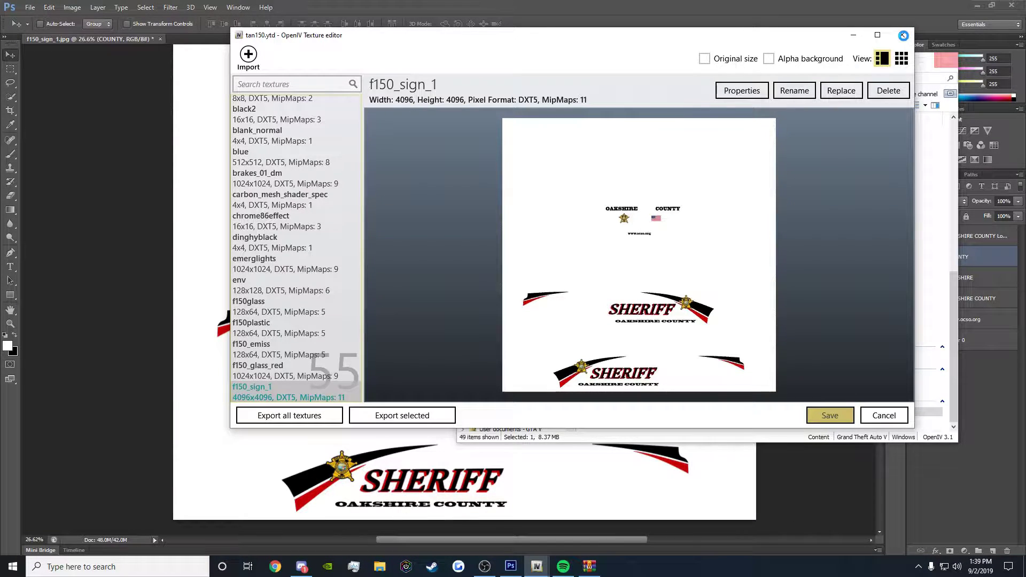
pyautogui.click(903, 36)
# Open the tan150.yft model and examine the resized lettering on the truck's side and tailgate.
pyautogui.click(614, 380)
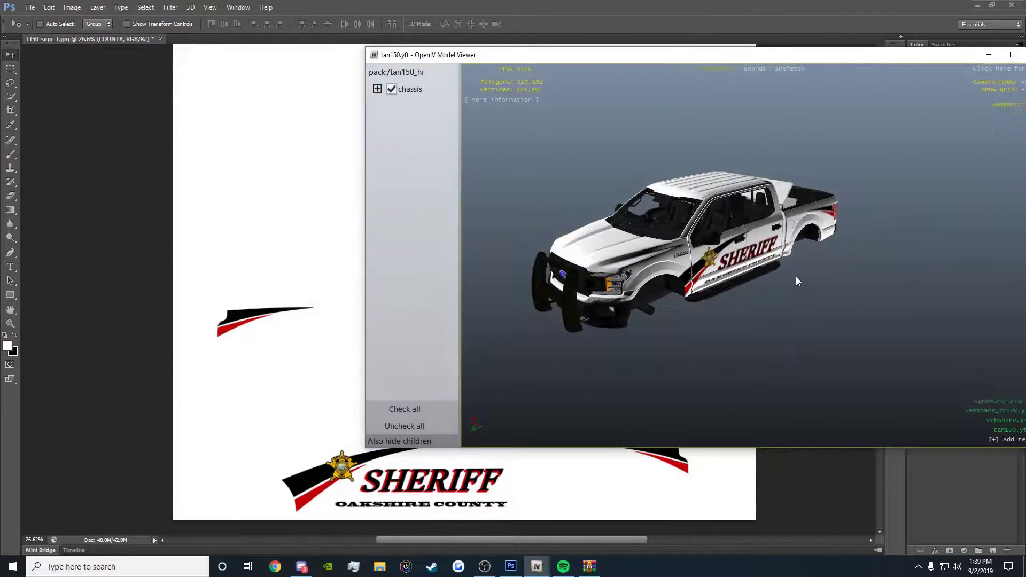
pyautogui.scroll(5, 713, 257)
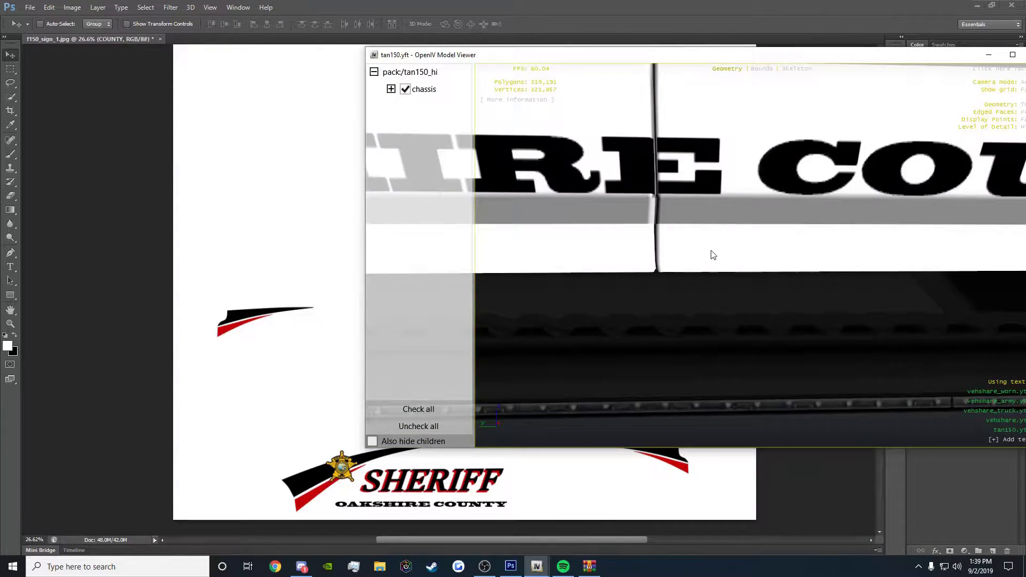
pyautogui.scroll(-3, 756, 268)
pyautogui.moveTo(850, 260); pyautogui.dragTo(560, 288)
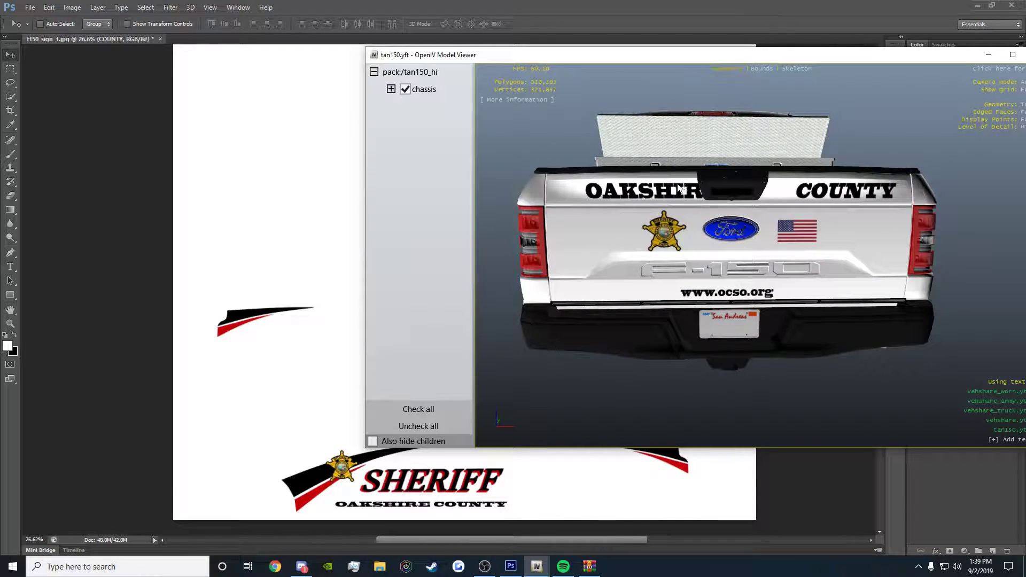
# Inspect the lettering around the truck's side and tailgate in the tan150.yft model and close the model viewer.
pyautogui.moveTo(886, 253); pyautogui.dragTo(629, 240)
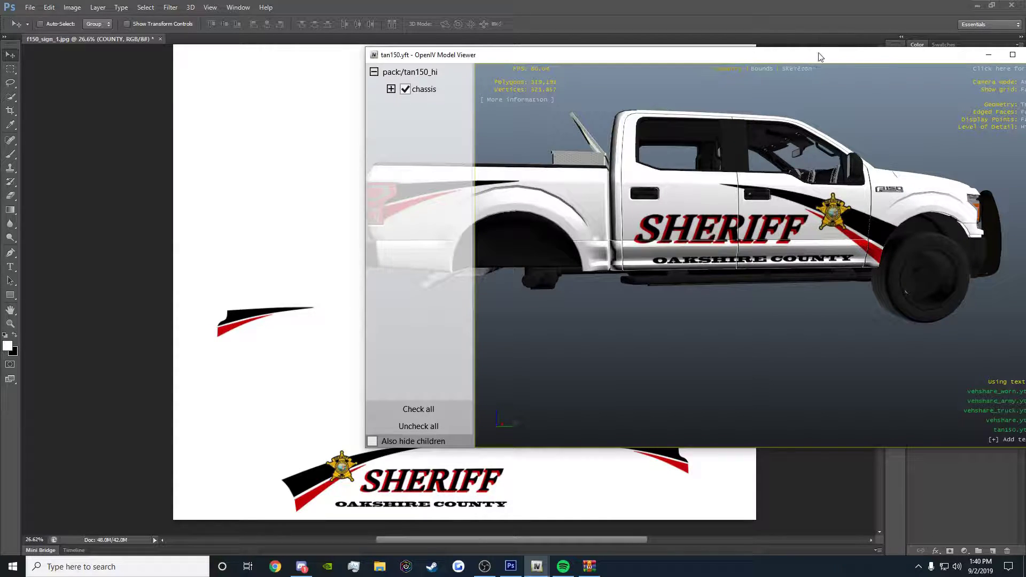
pyautogui.moveTo(820, 56); pyautogui.dragTo(624, 75)
pyautogui.moveTo(792, 251); pyautogui.dragTo(618, 216)
pyautogui.click(840, 74)
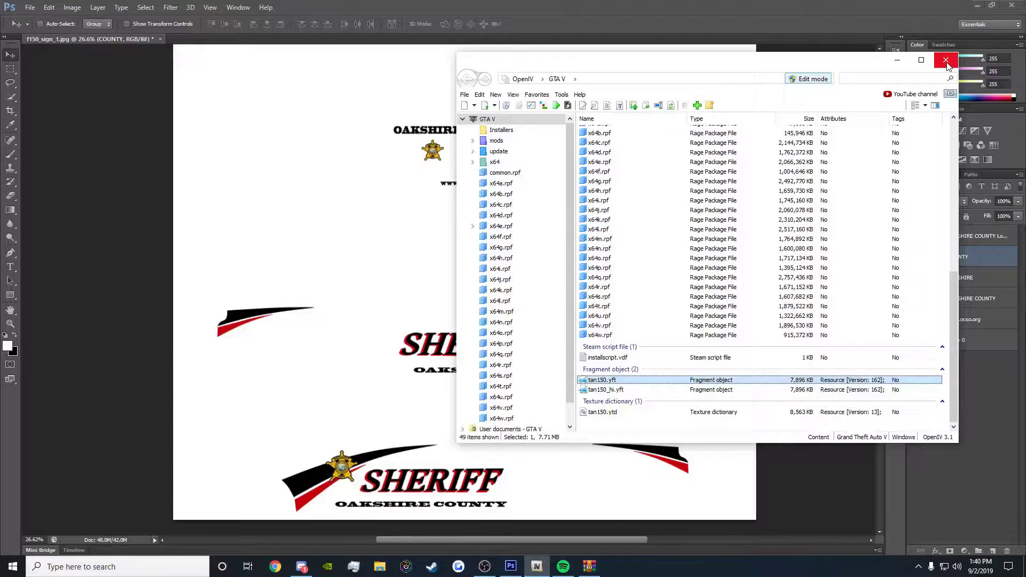
# Return to Photoshop and move the tailgate's OAKSHIRE text slightly to the left, away from the COUNTY text.
pyautogui.click(947, 60)
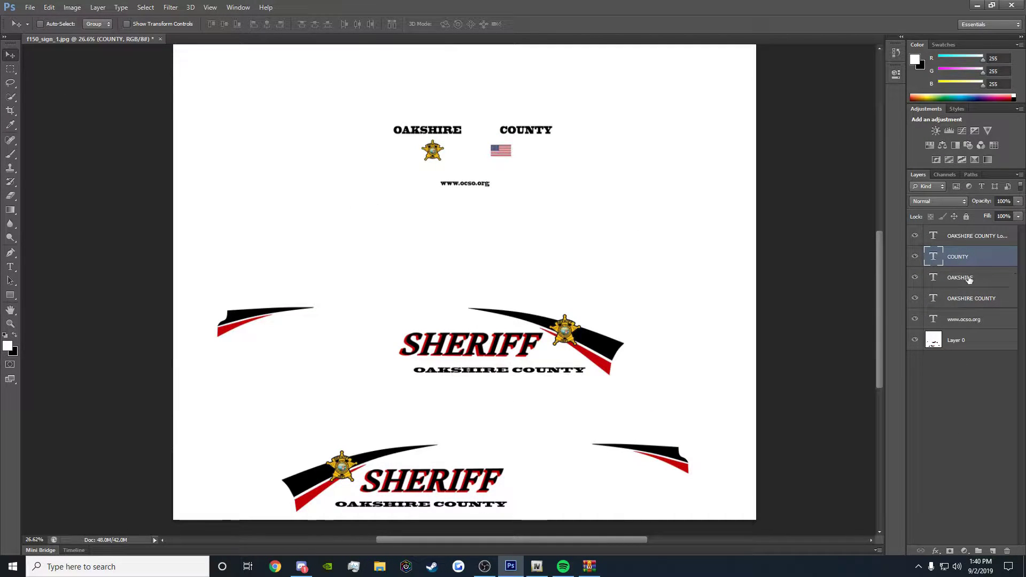
pyautogui.click(969, 279)
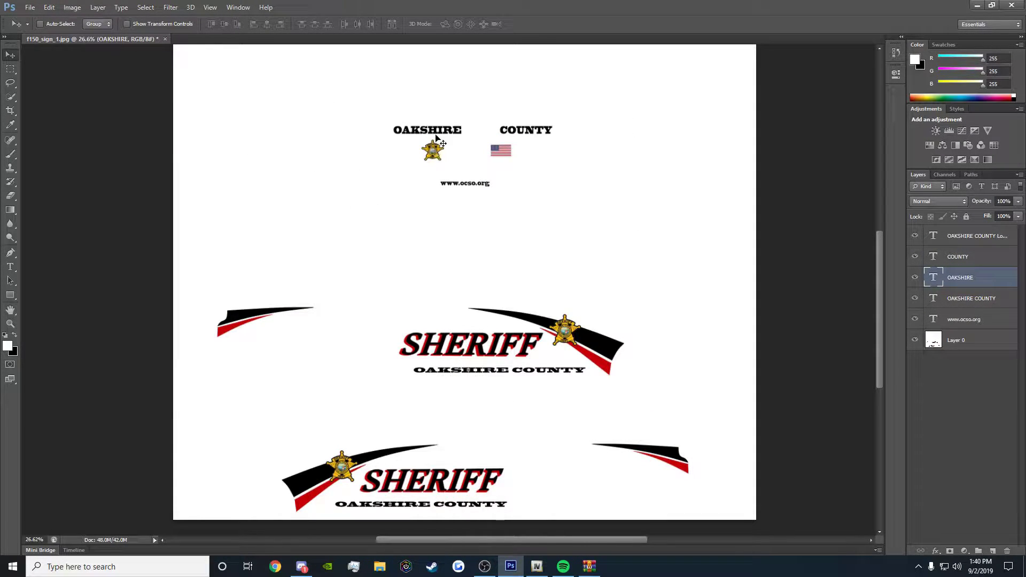
pyautogui.moveTo(437, 133); pyautogui.dragTo(426, 132)
# Save the repositioned livery as a PNG over f150_sign_1.png on the Desktop, with Smallest / Slow compression and no interlacing.
pyautogui.click(30, 7)
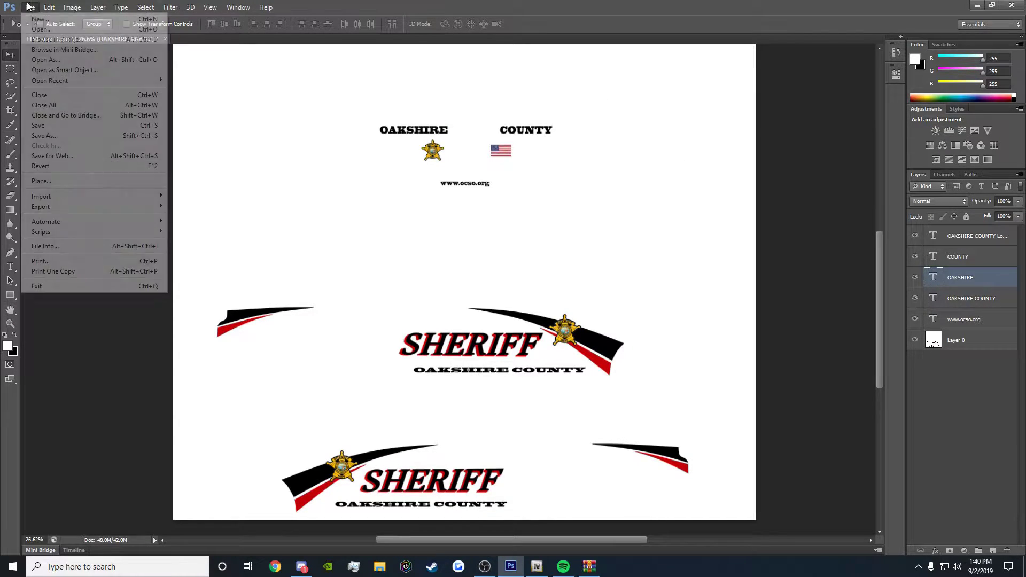
pyautogui.click(90, 128)
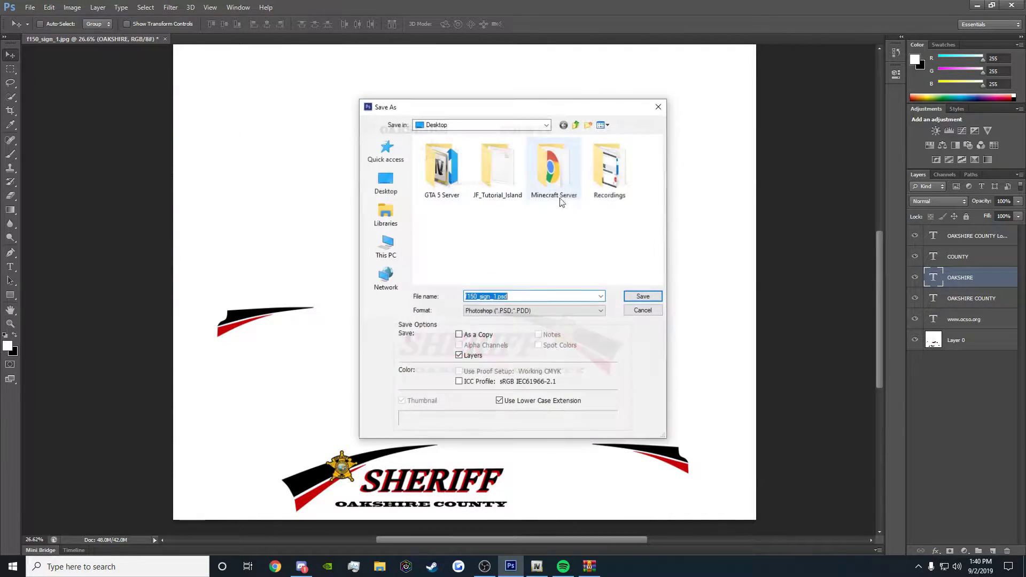
pyautogui.click(541, 315)
pyautogui.click(529, 448)
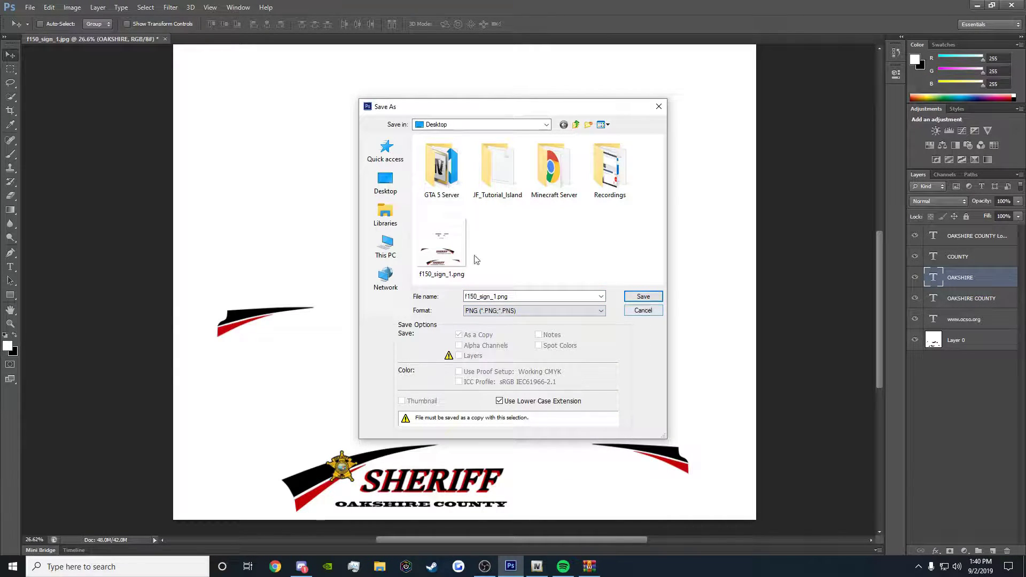
pyautogui.click(644, 296)
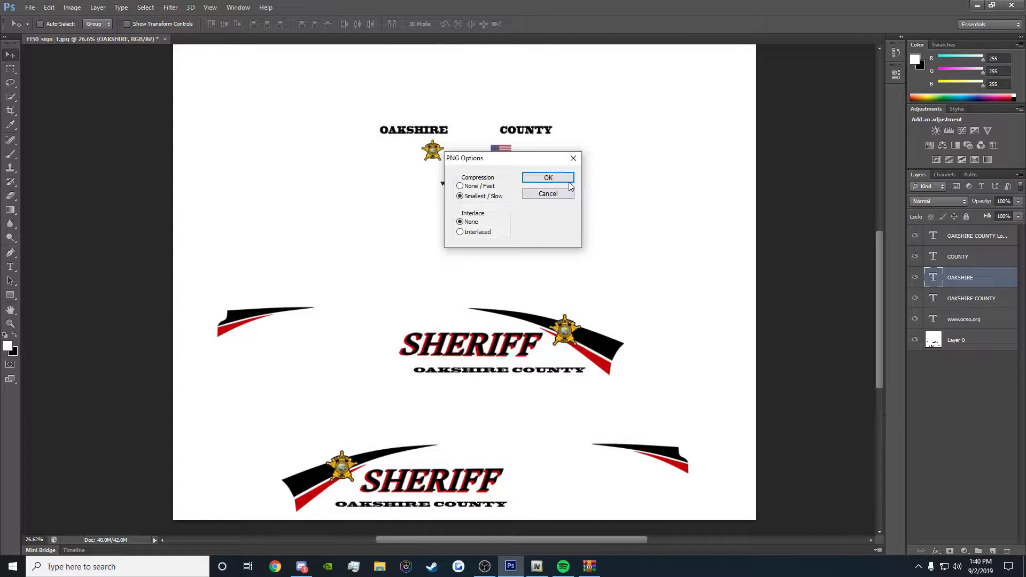
pyautogui.click(556, 177)
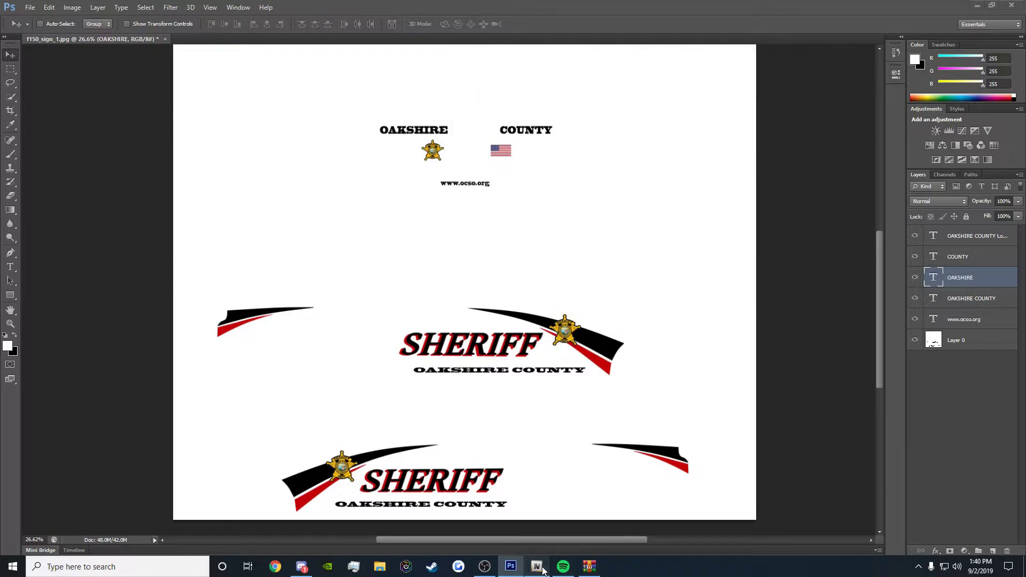
# Switch to OpenIV, open the tan150.ytd texture dictionary and replace the f150_sign_1 texture with the updated PNG.
pyautogui.click(536, 566)
pyautogui.doubleClick(663, 414)
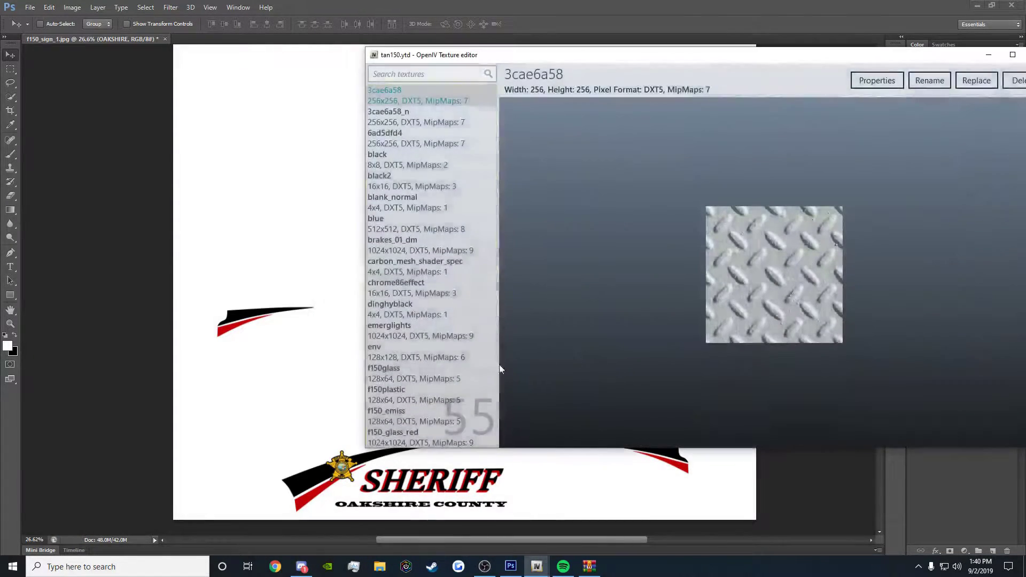
pyautogui.scroll(-3, 448, 365)
pyautogui.click(395, 412)
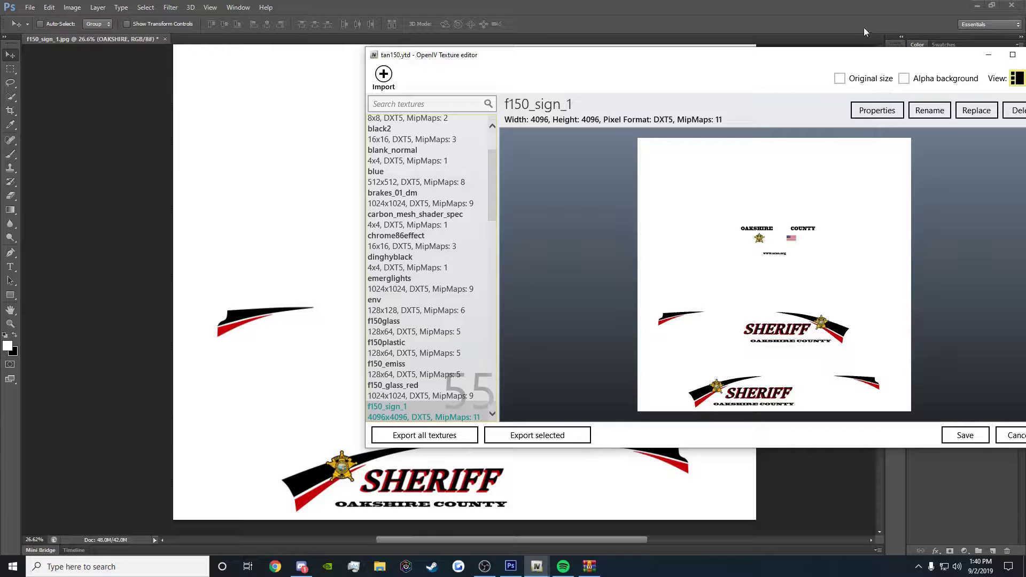
pyautogui.click(953, 111)
pyautogui.doubleClick(849, 154)
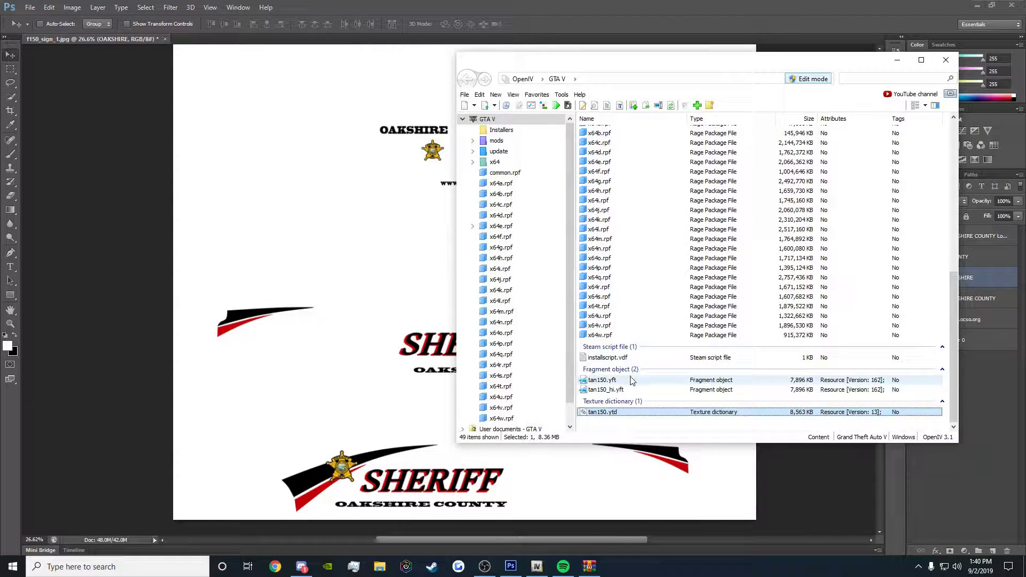
# Open the tan150.yft model and examine the door lettering and the repositioned OAKSHIRE text on the tailgate.
pyautogui.doubleClick(631, 380)
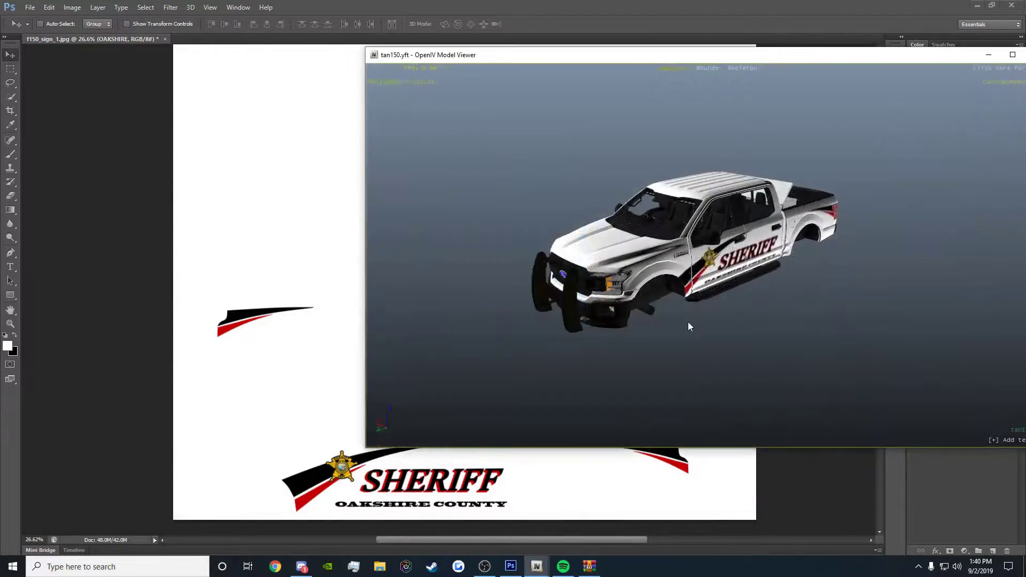
pyautogui.moveTo(688, 322); pyautogui.dragTo(910, 253)
pyautogui.scroll(5, 911, 253)
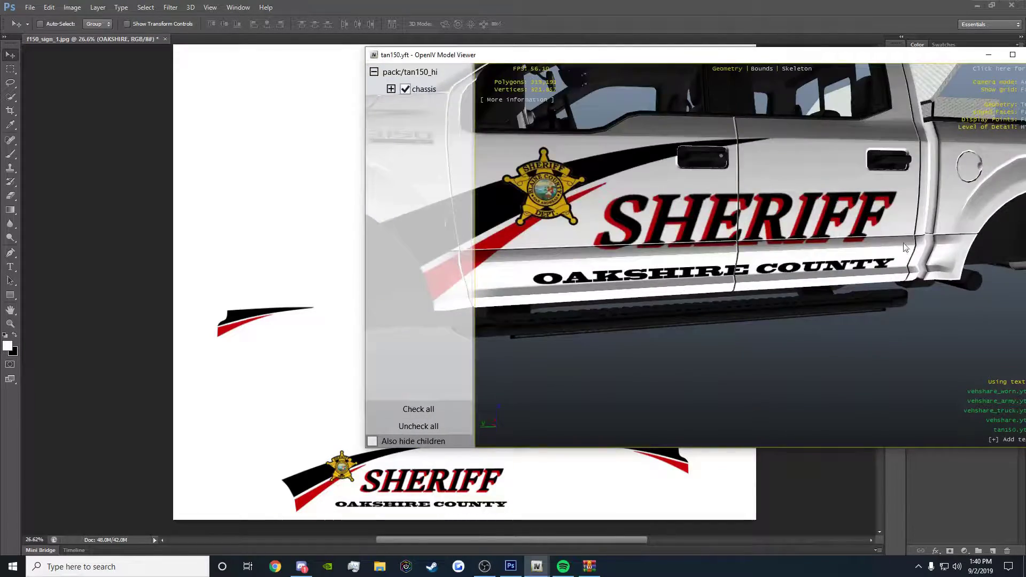
pyautogui.scroll(-5, 911, 253)
pyautogui.moveTo(694, 232); pyautogui.dragTo(880, 218)
pyautogui.scroll(2, 662, 240)
pyautogui.scroll(-4, 707, 284)
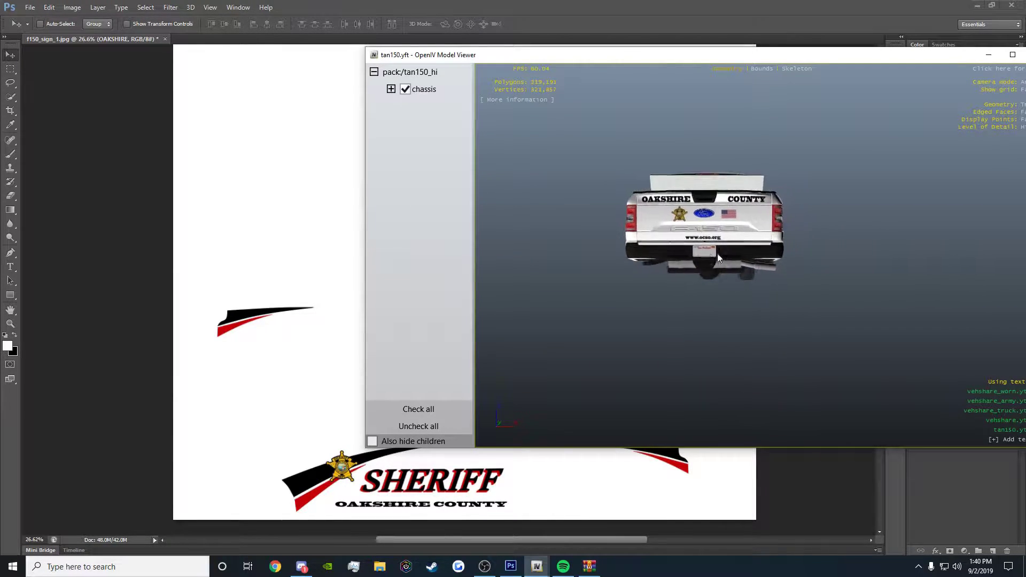
pyautogui.scroll(5, 706, 253)
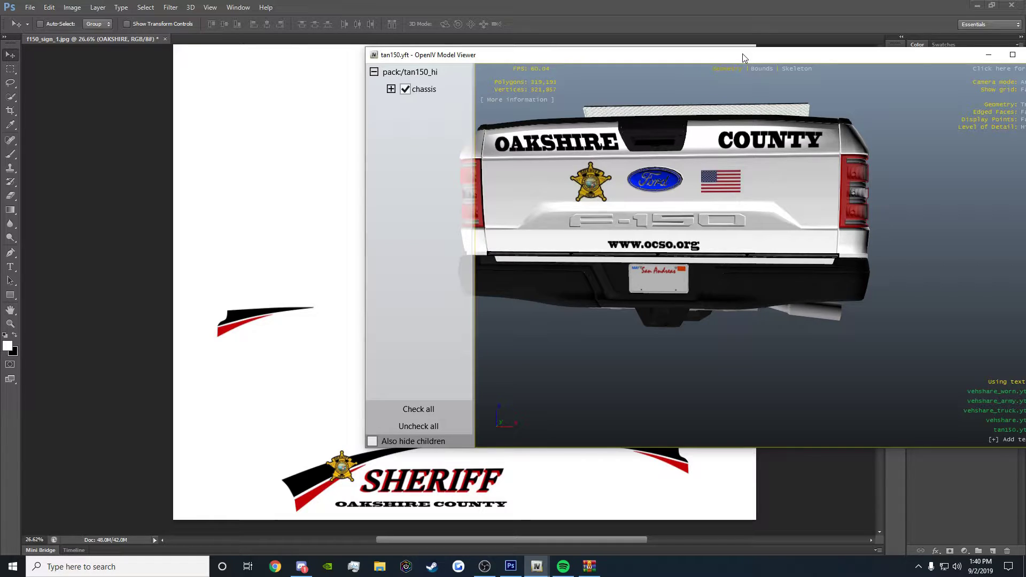
pyautogui.moveTo(743, 53); pyautogui.dragTo(501, 38)
pyautogui.moveTo(551, 225); pyautogui.dragTo(433, 235)
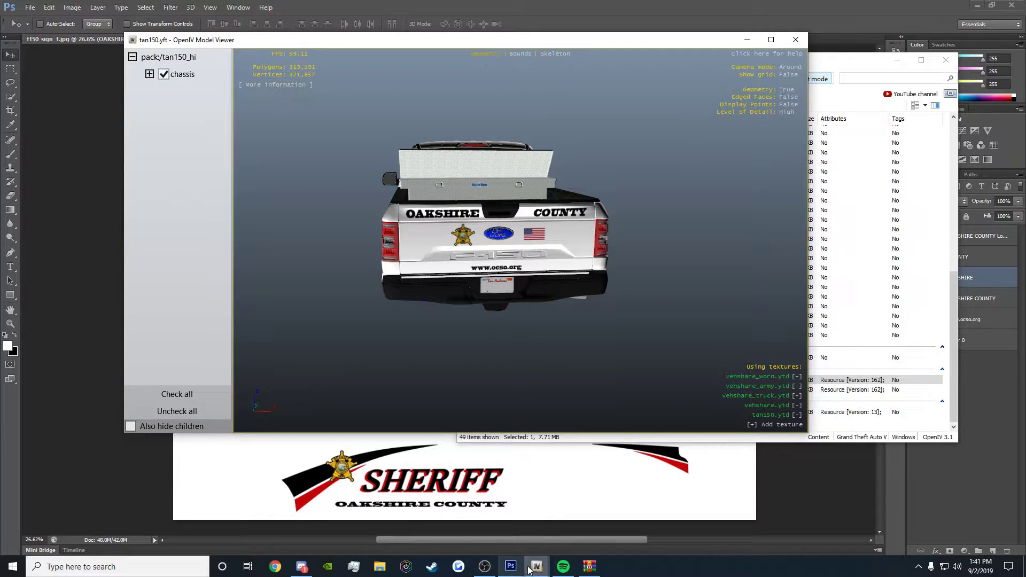
# Switch to Discord, look through the Oakshire Gaming Network's servers, including roleplay, Truck Simulator and Minecraft, and close the window.
pyautogui.click(301, 568)
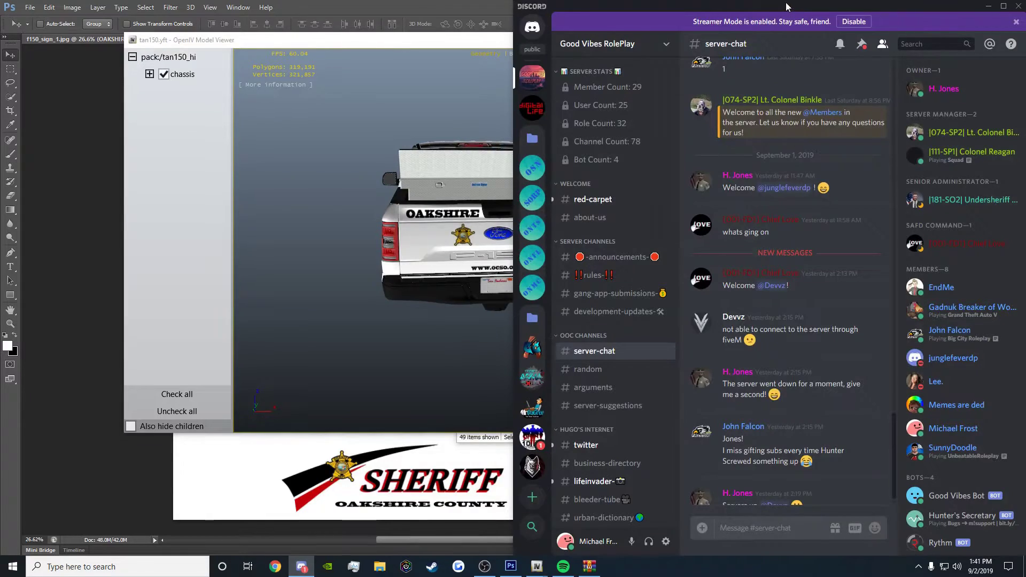
pyautogui.doubleClick(785, 7)
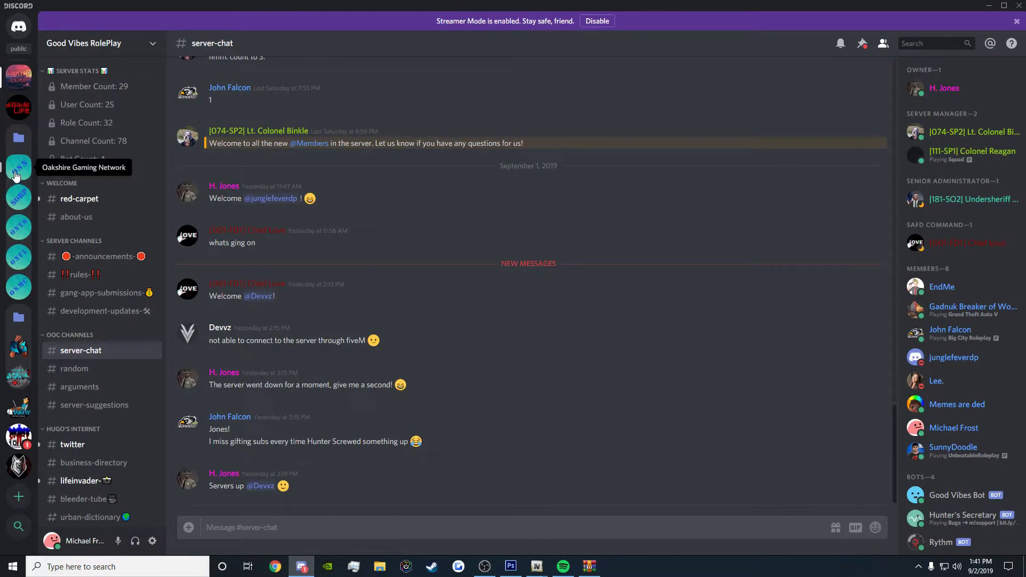
pyautogui.click(16, 175)
pyautogui.click(20, 198)
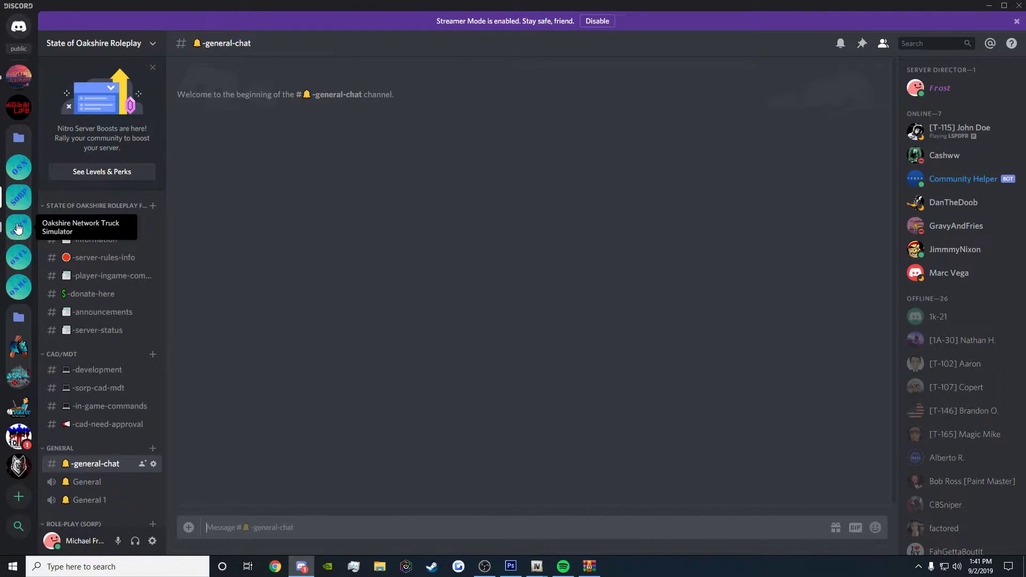
pyautogui.click(18, 228)
pyautogui.click(18, 257)
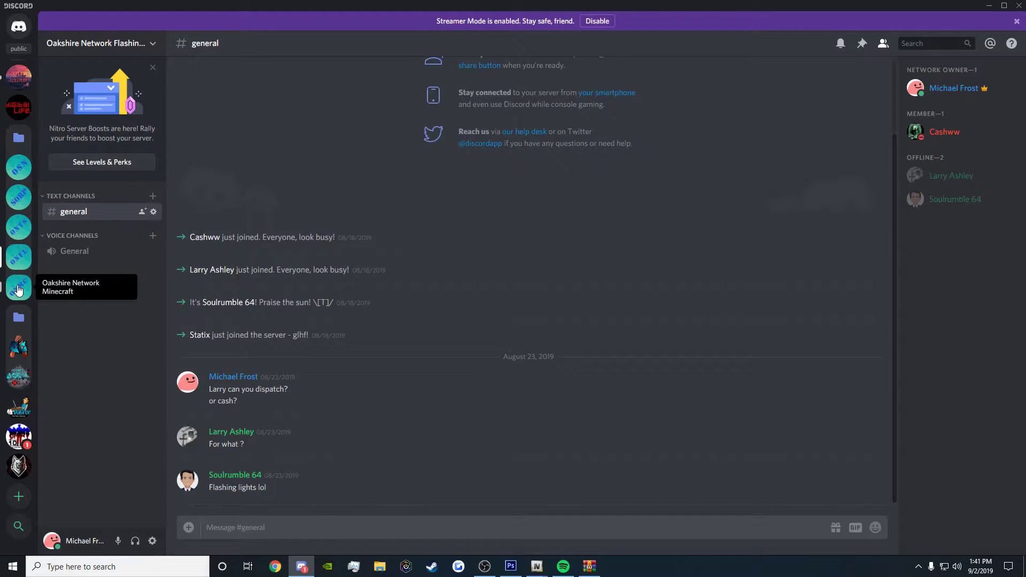
pyautogui.click(18, 287)
pyautogui.click(1020, 5)
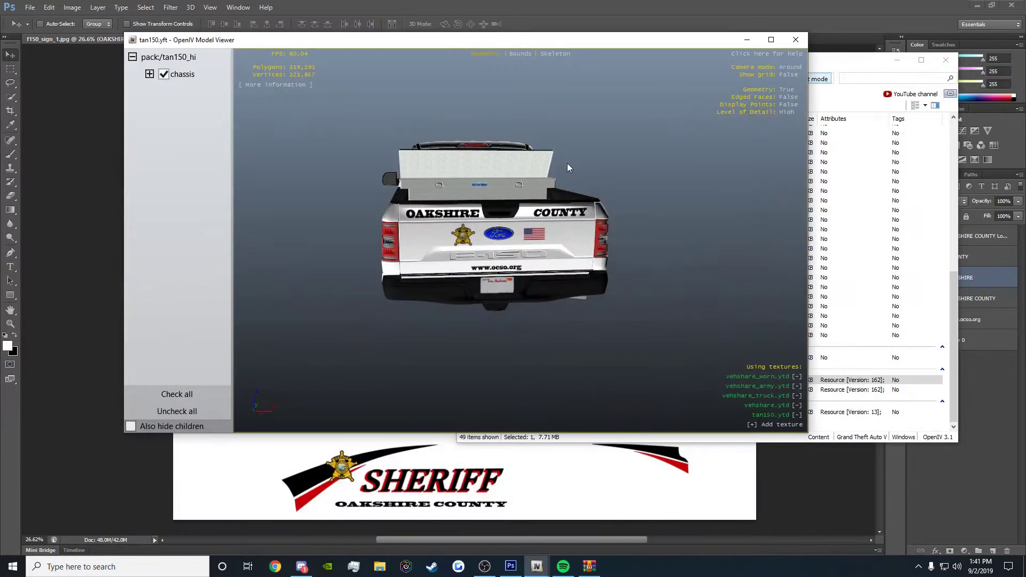